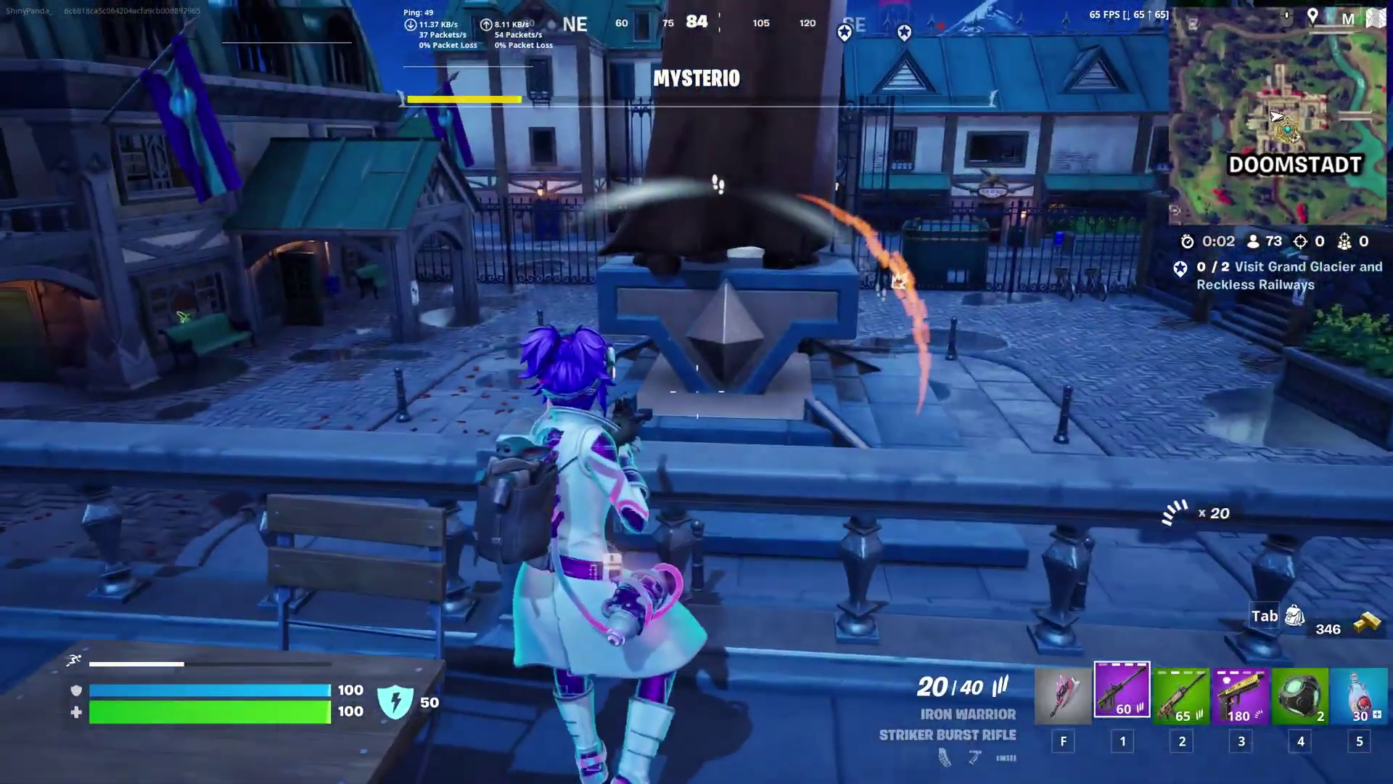
pyautogui.press('w')
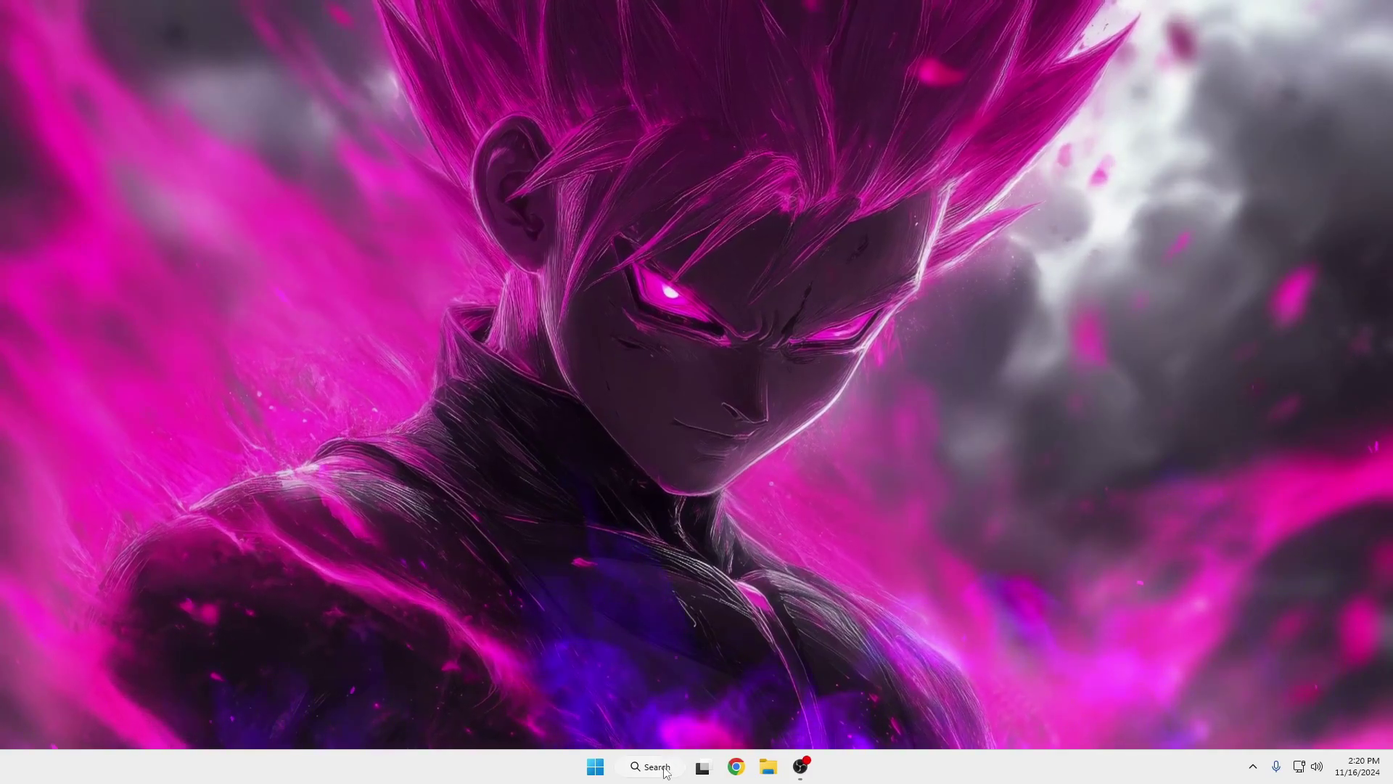
# Create a system restore point named "PRO Optimization" and close System Properties
pyautogui.click(666, 769)
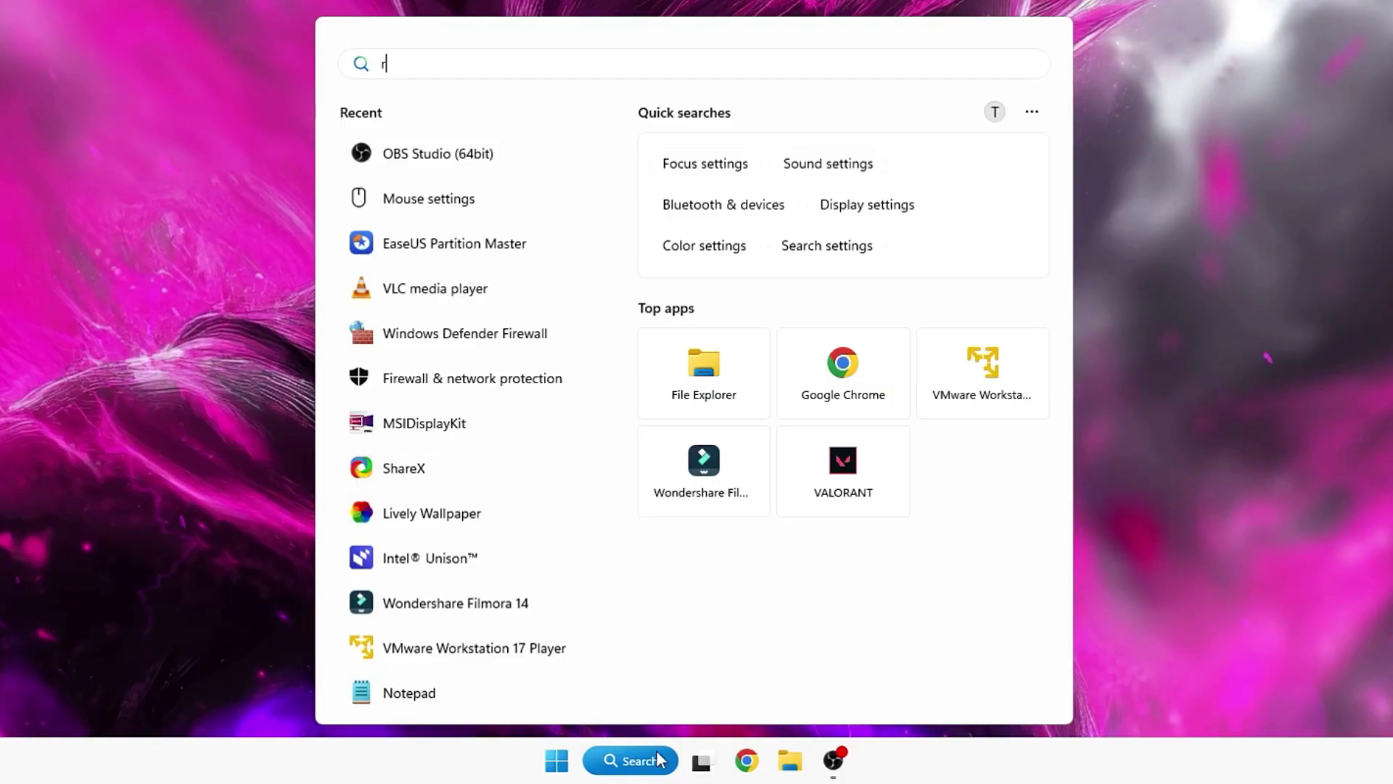
pyautogui.write('restore')
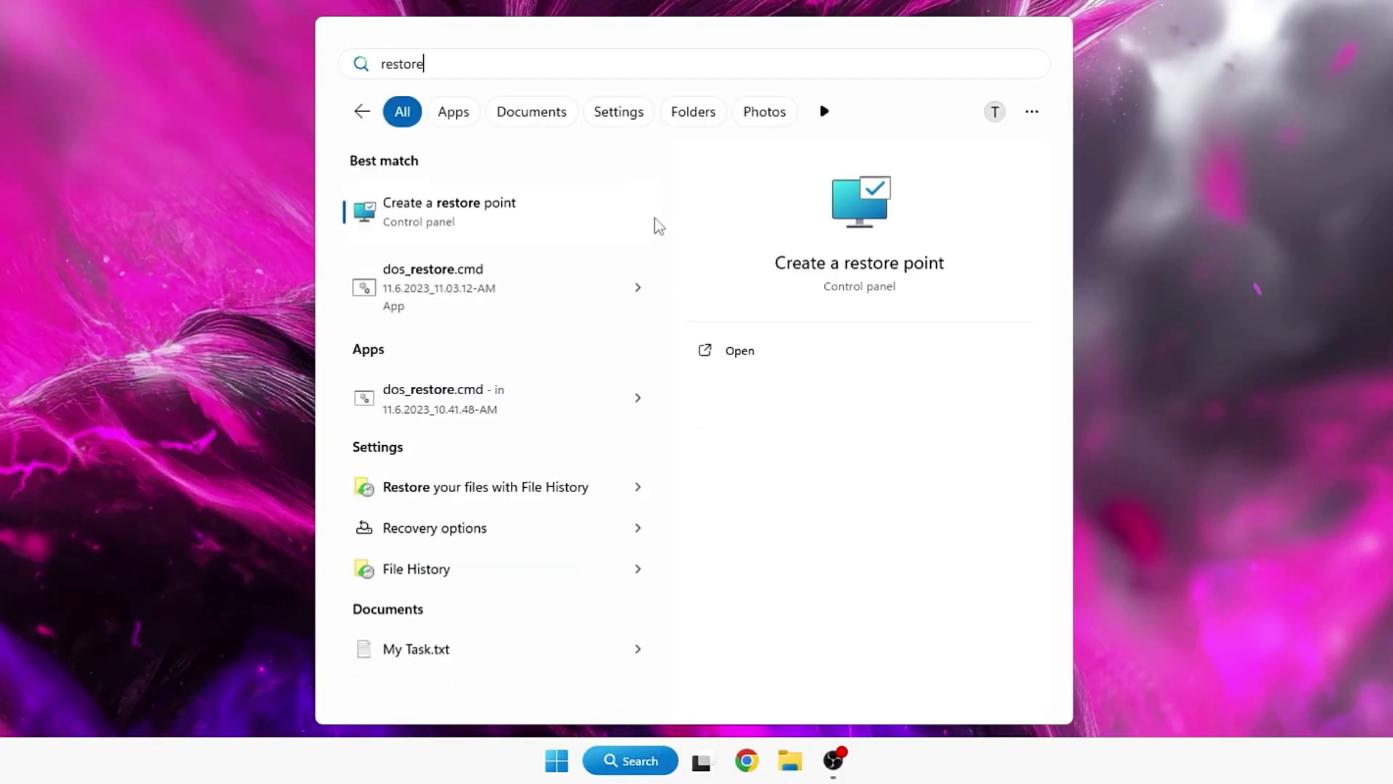
pyautogui.click(603, 214)
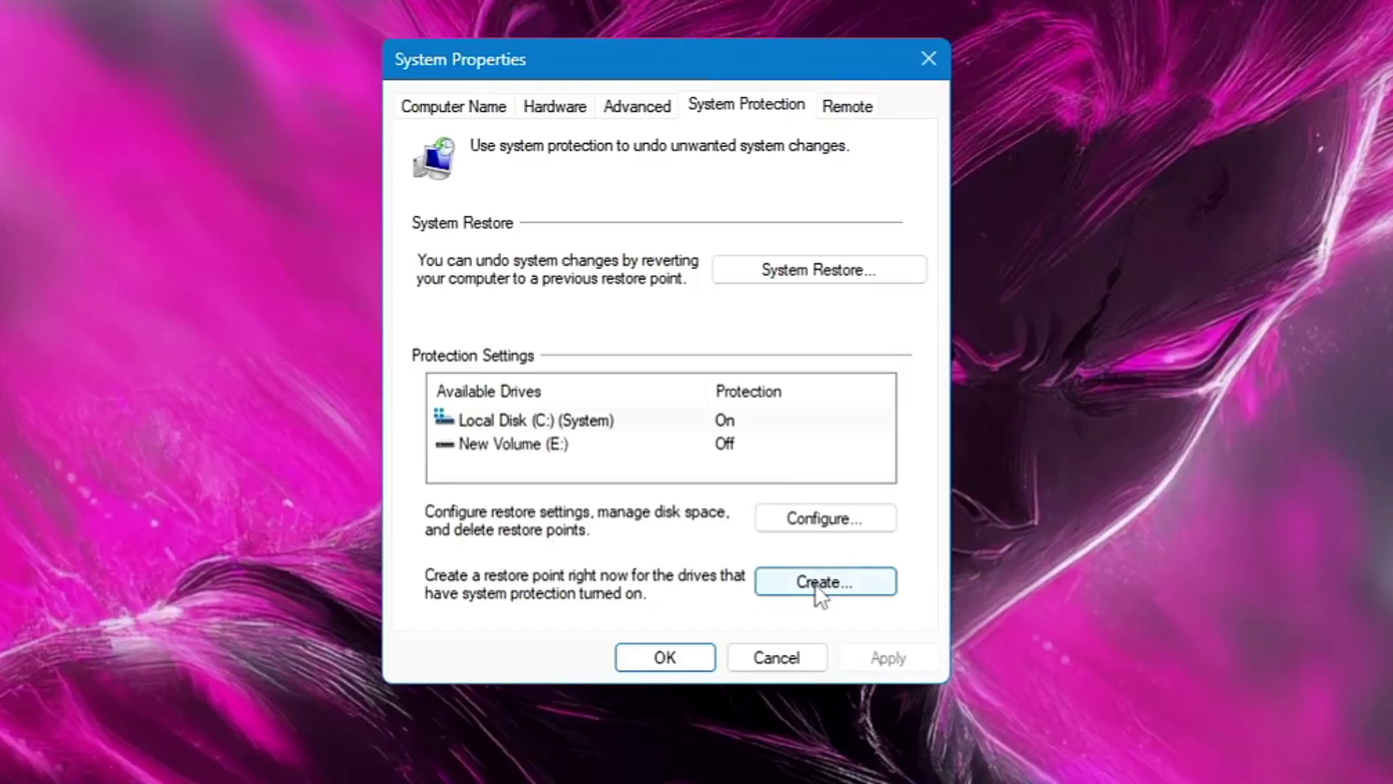
pyautogui.click(819, 582)
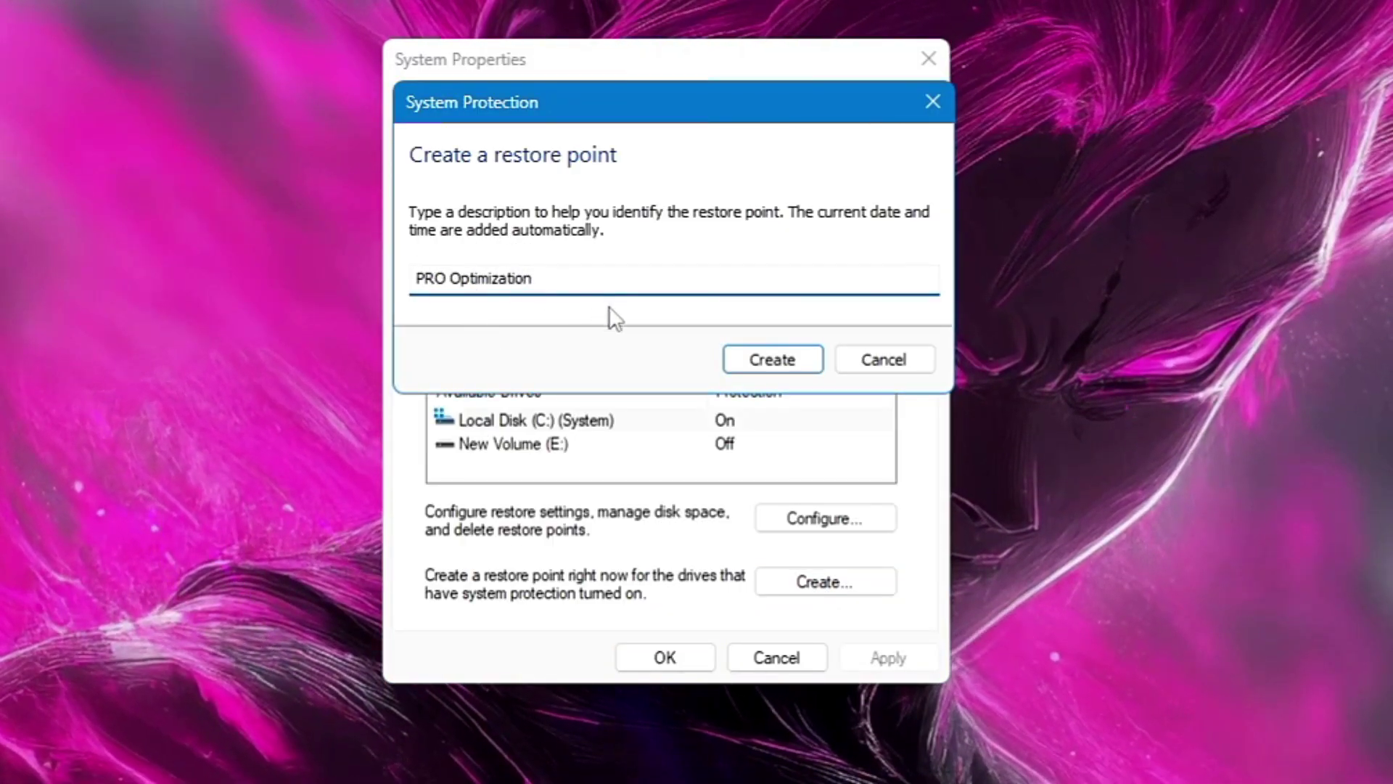
pyautogui.click(764, 360)
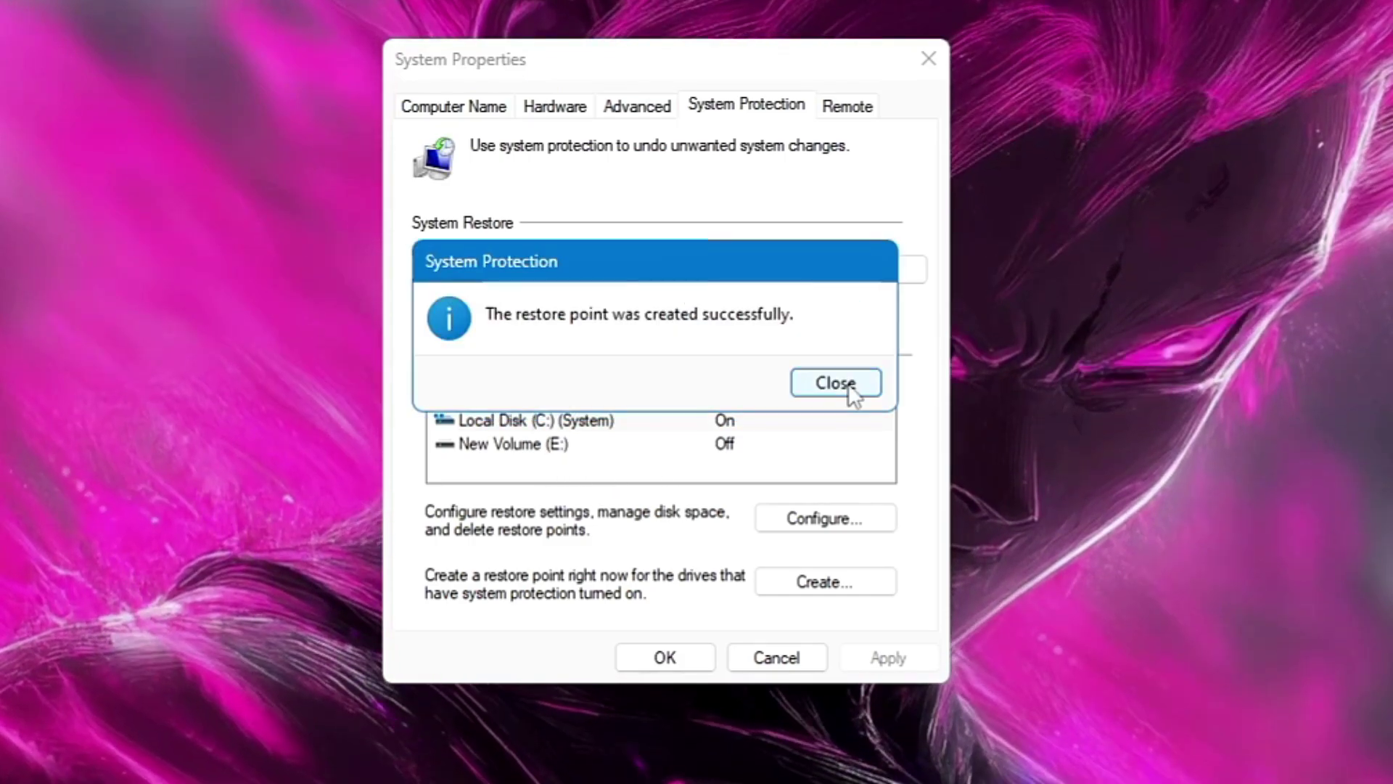
pyautogui.click(851, 390)
pyautogui.click(691, 657)
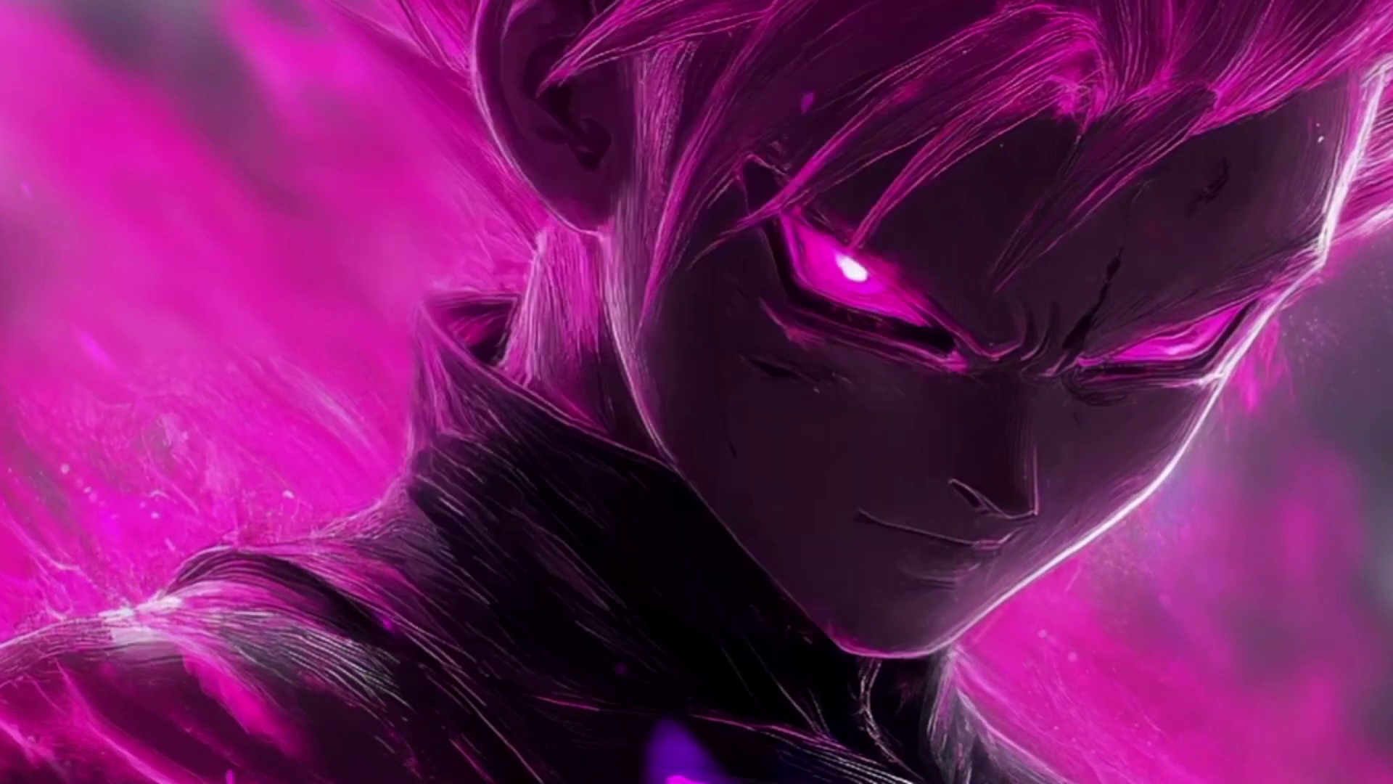
# Turn off Memory integrity in the Core isolation details of Windows Security's Device security, then close Windows Security
pyautogui.press('super+x')
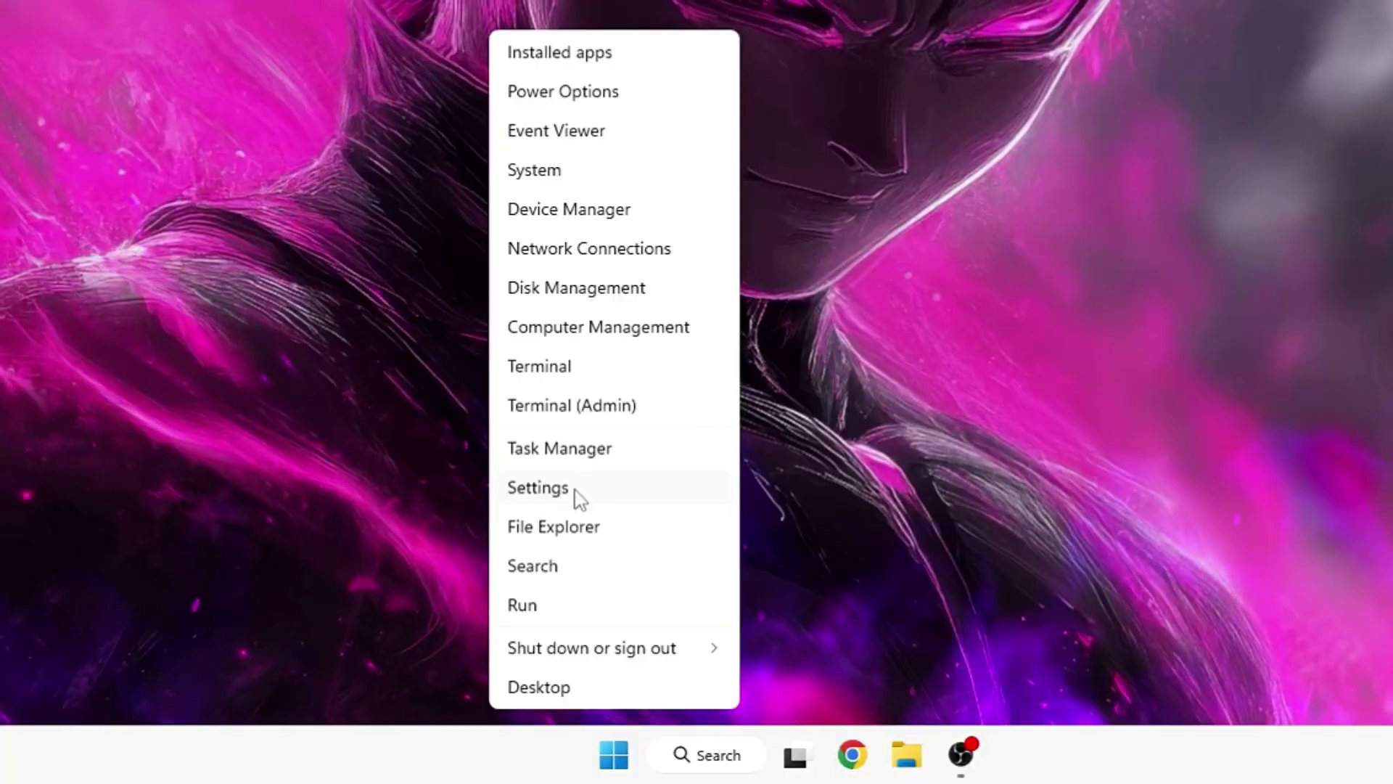
pyautogui.click(571, 500)
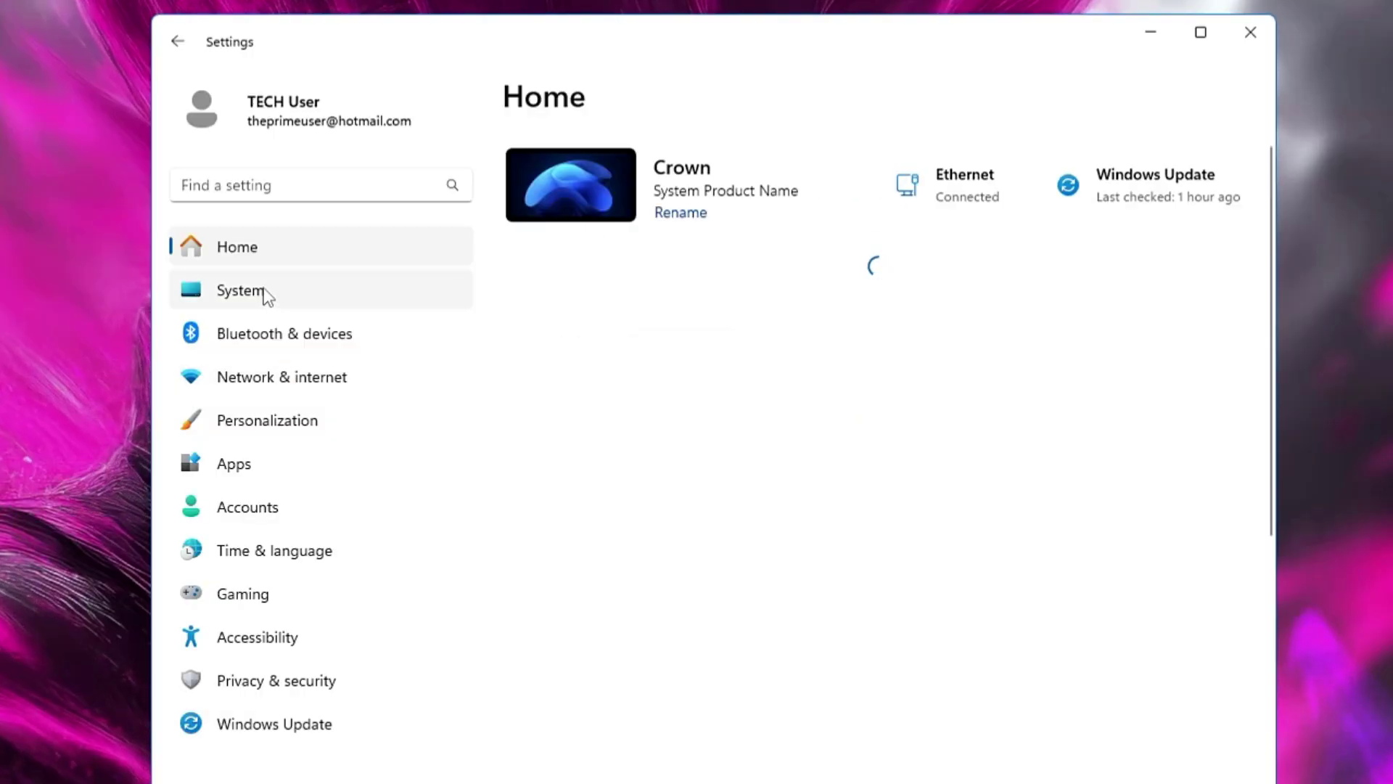
pyautogui.click(269, 686)
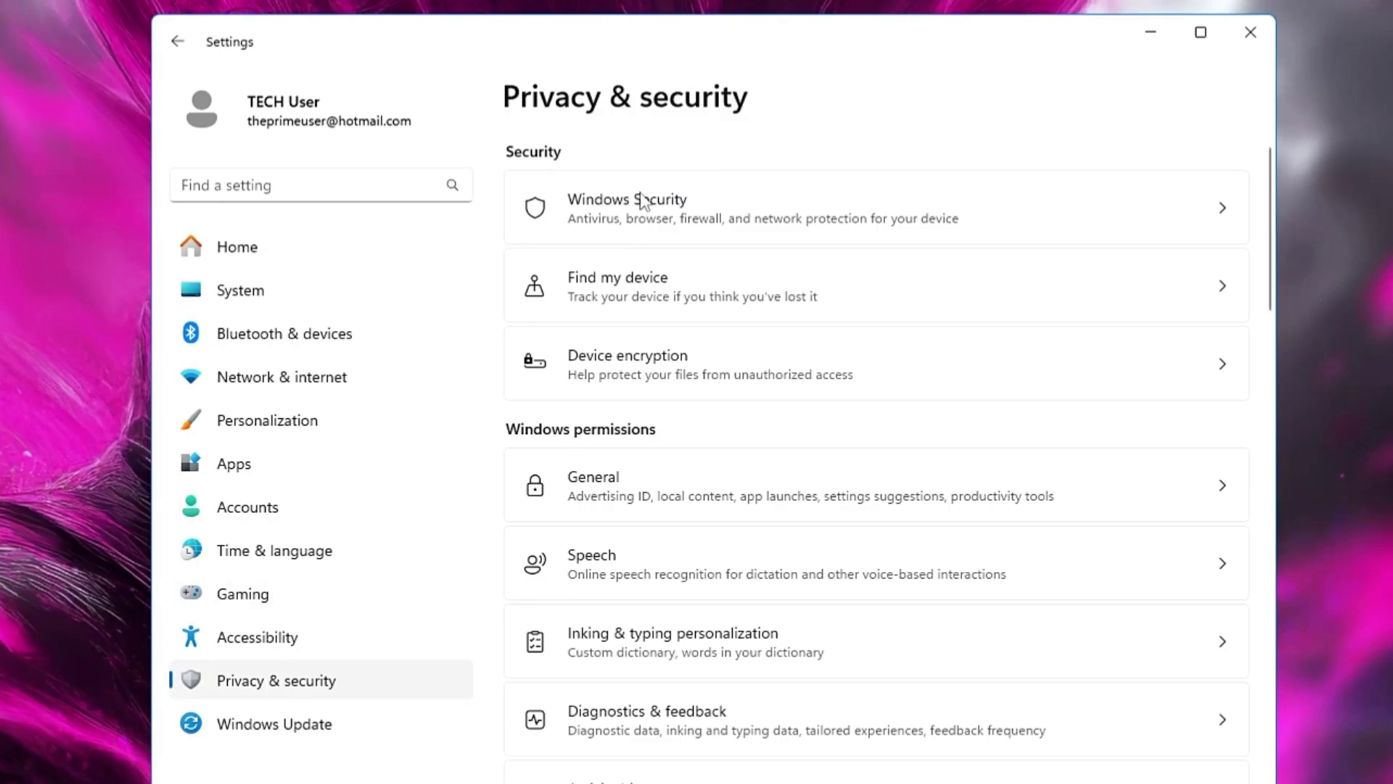
pyautogui.click(662, 207)
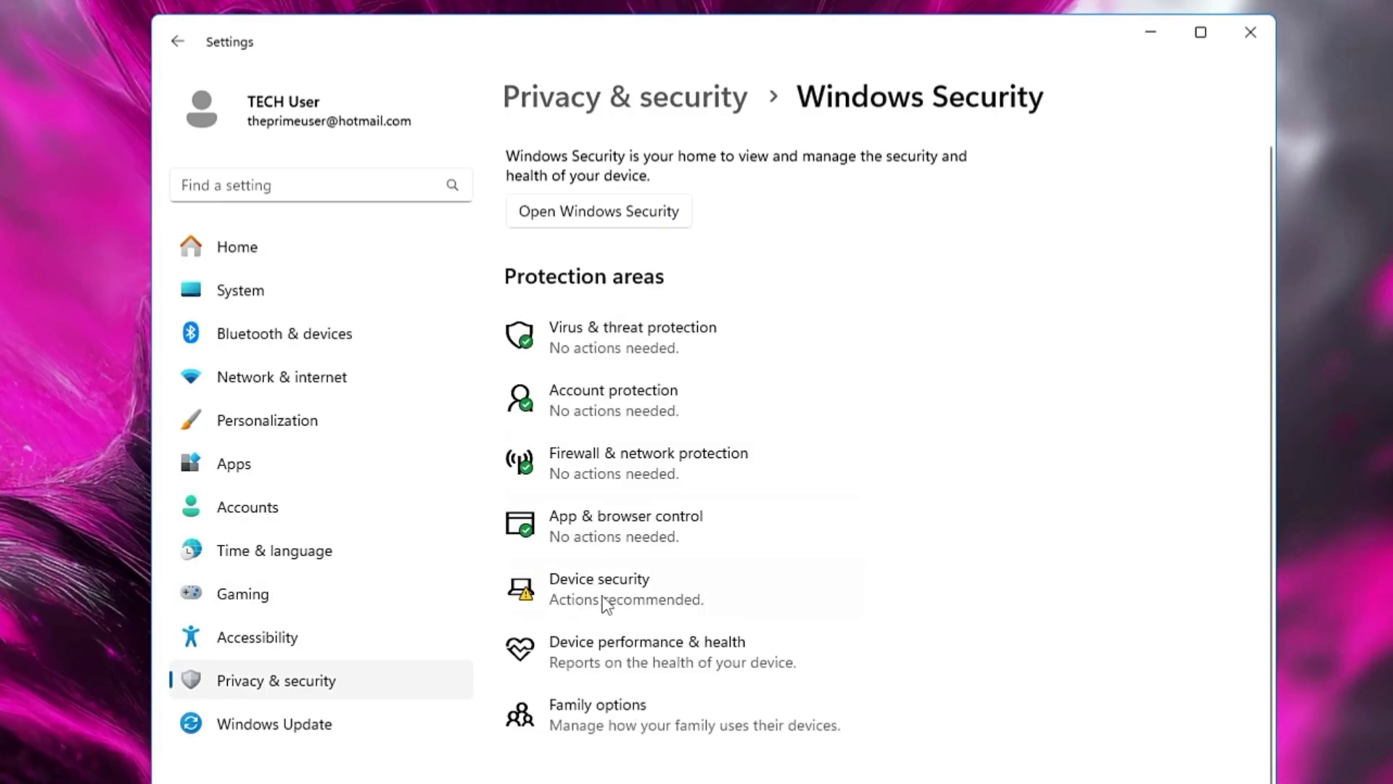
pyautogui.click(626, 597)
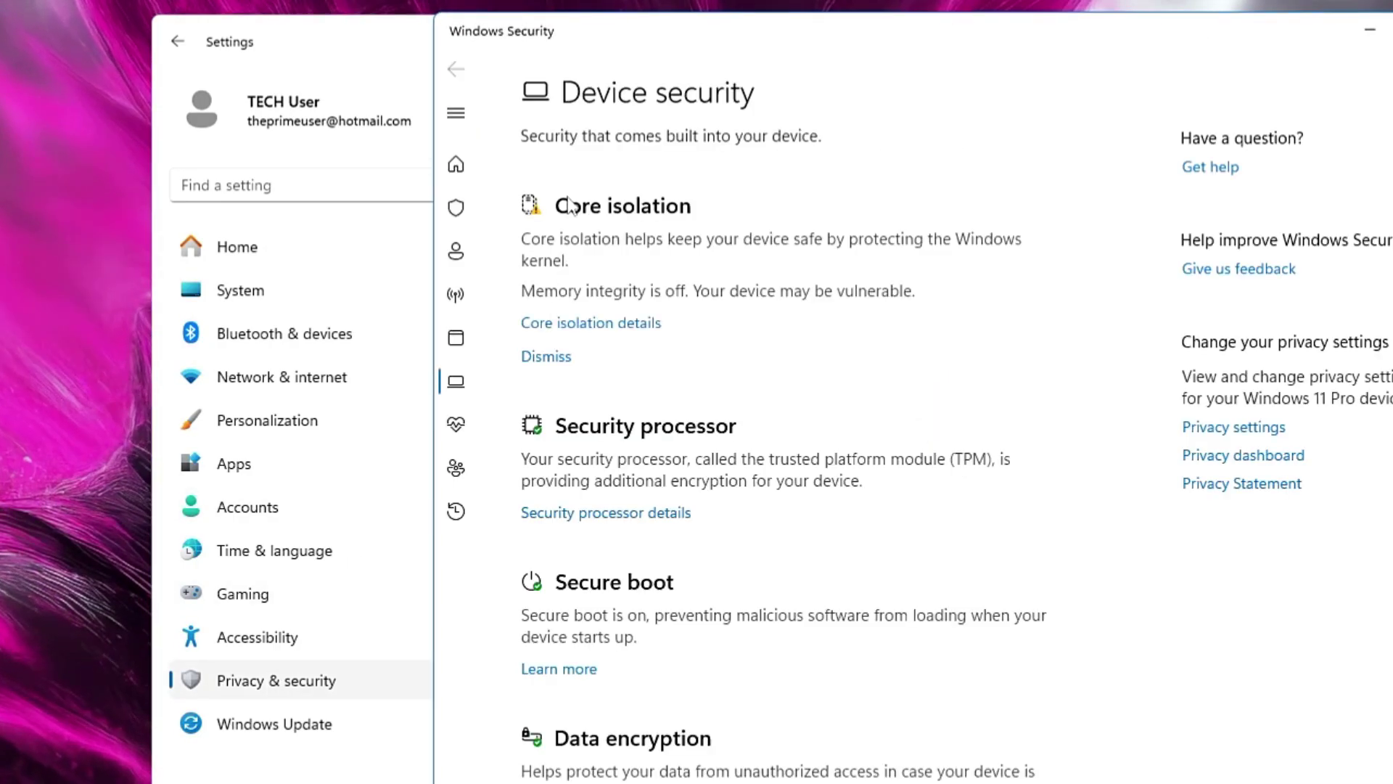
pyautogui.click(603, 323)
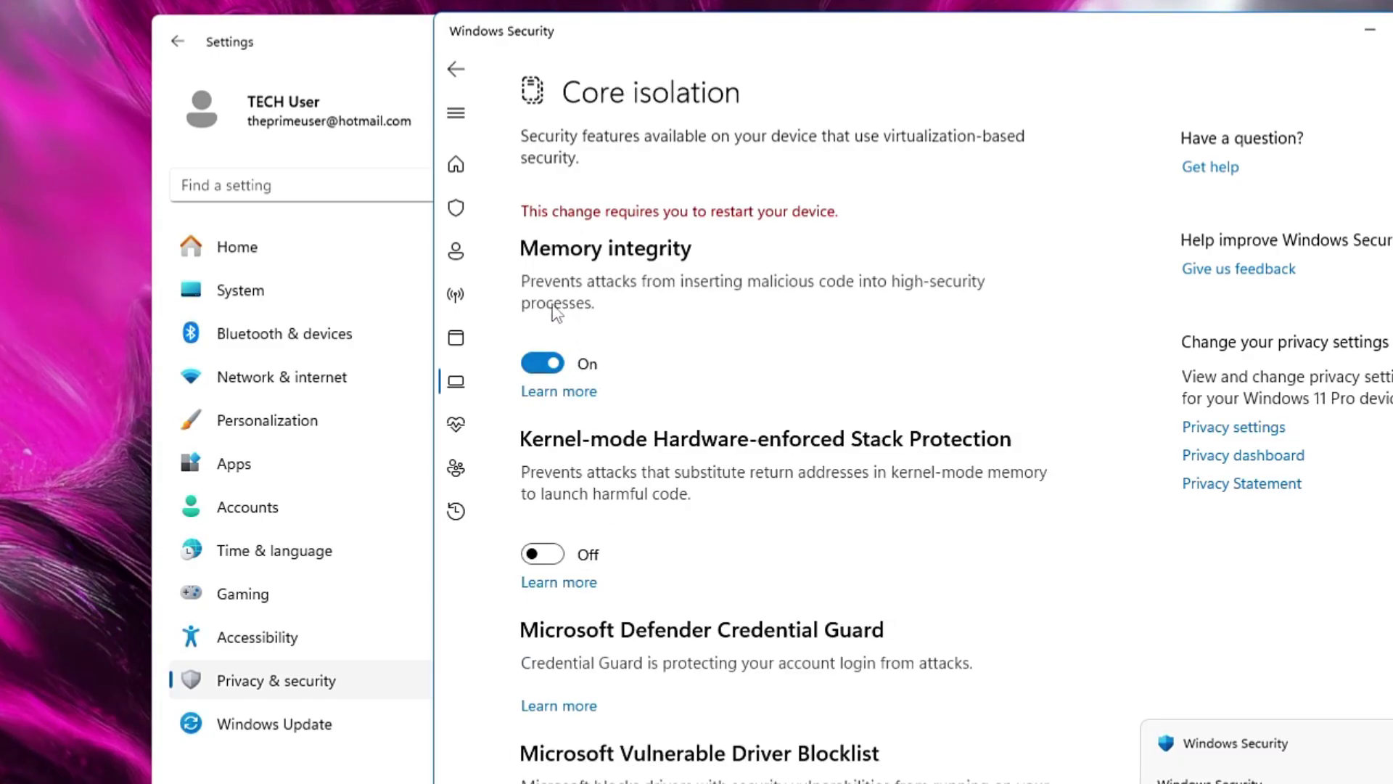
pyautogui.click(557, 364)
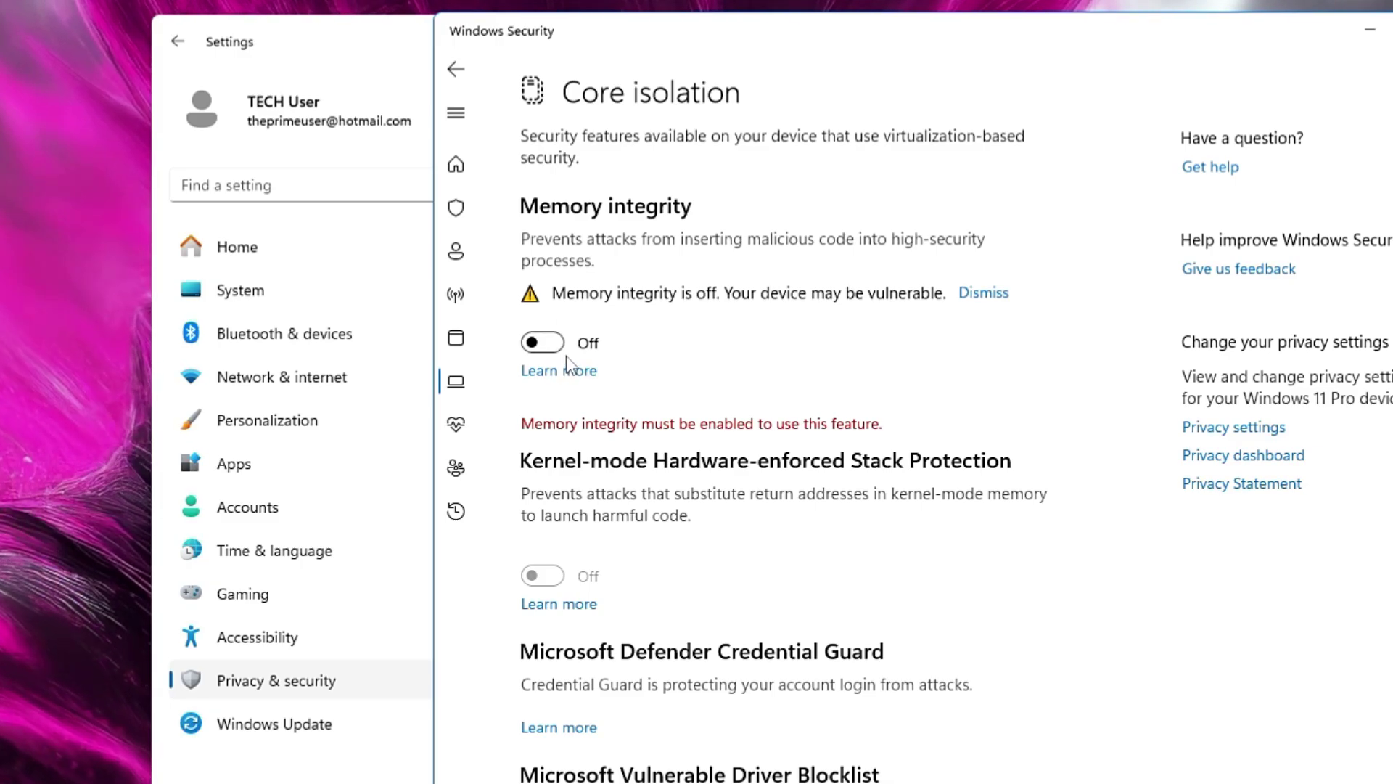
pyautogui.hotkey('alt', 'F4')
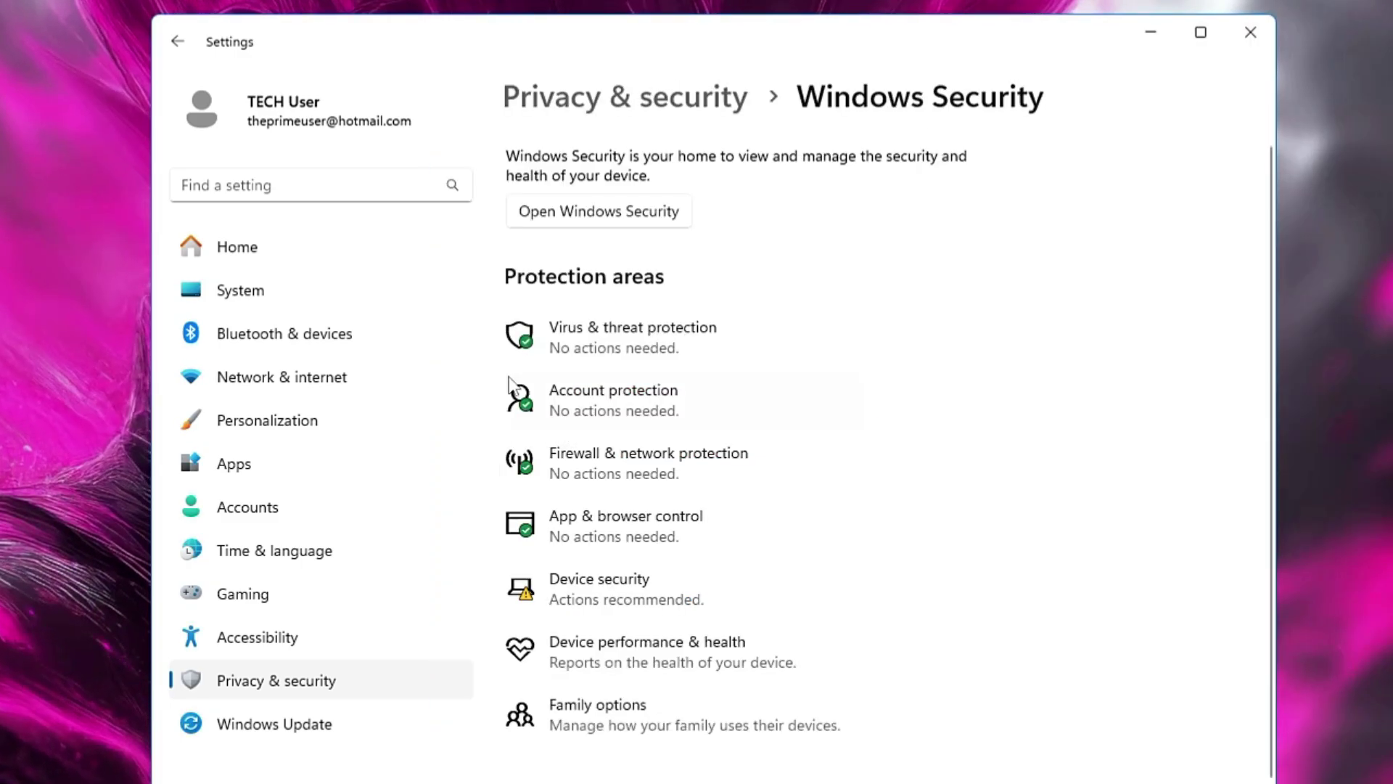
# Turn off Animation effects in the Accessibility visual effects settings
pyautogui.click(275, 643)
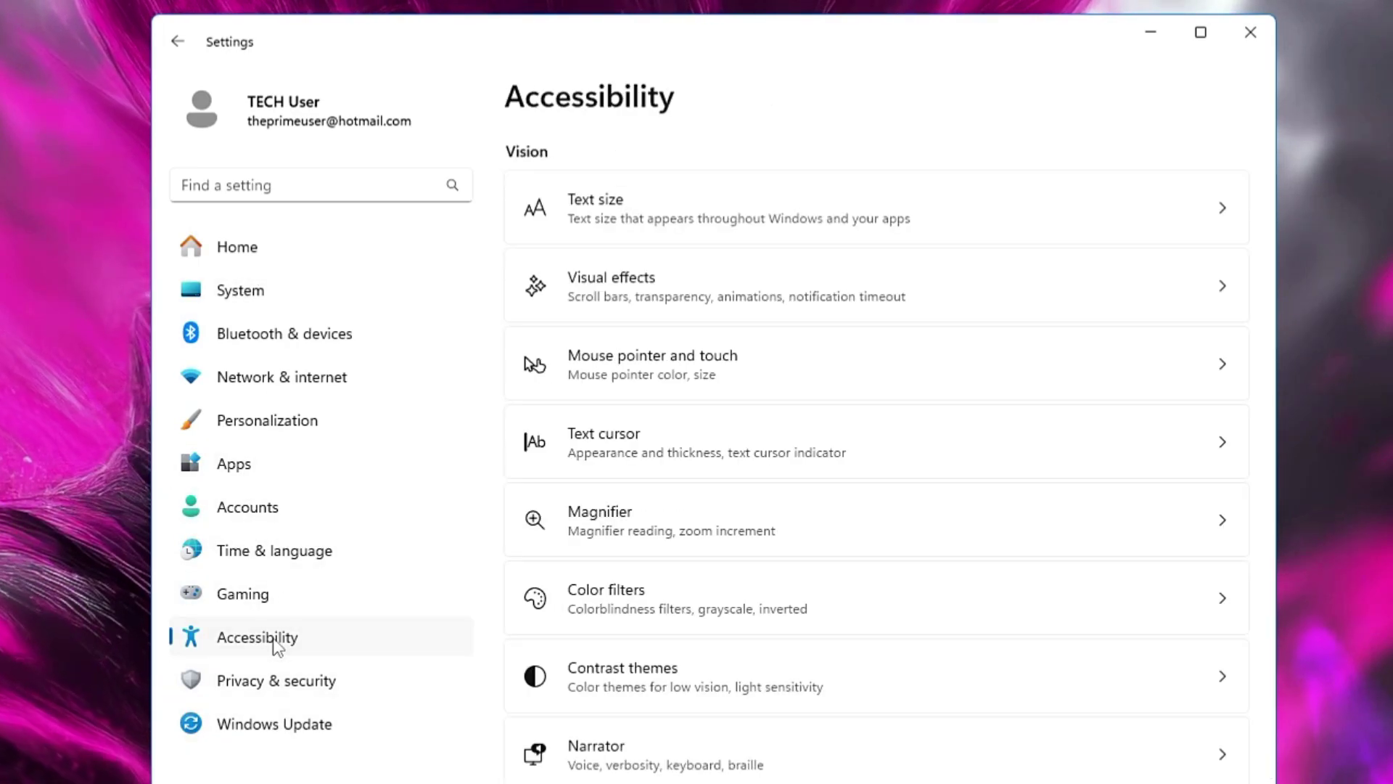
pyautogui.click(626, 285)
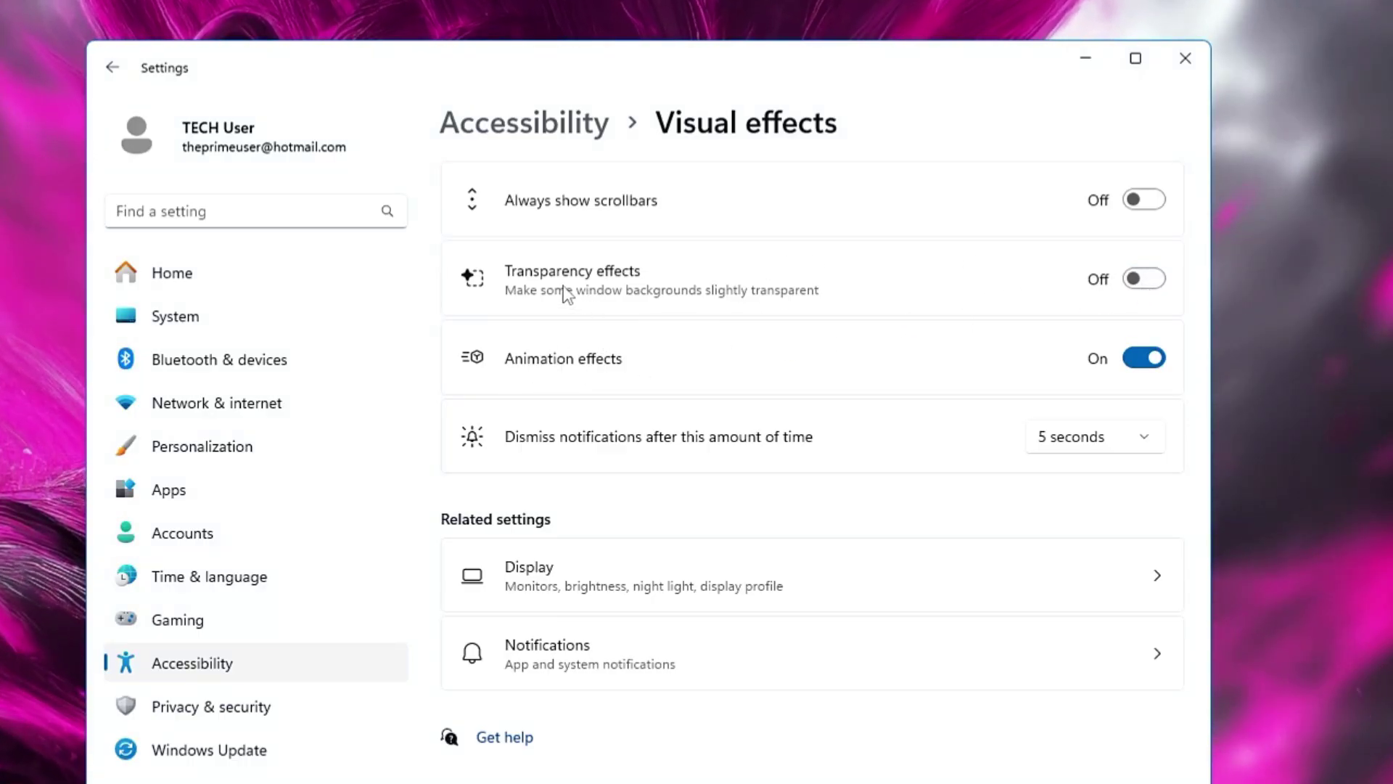
pyautogui.click(550, 383)
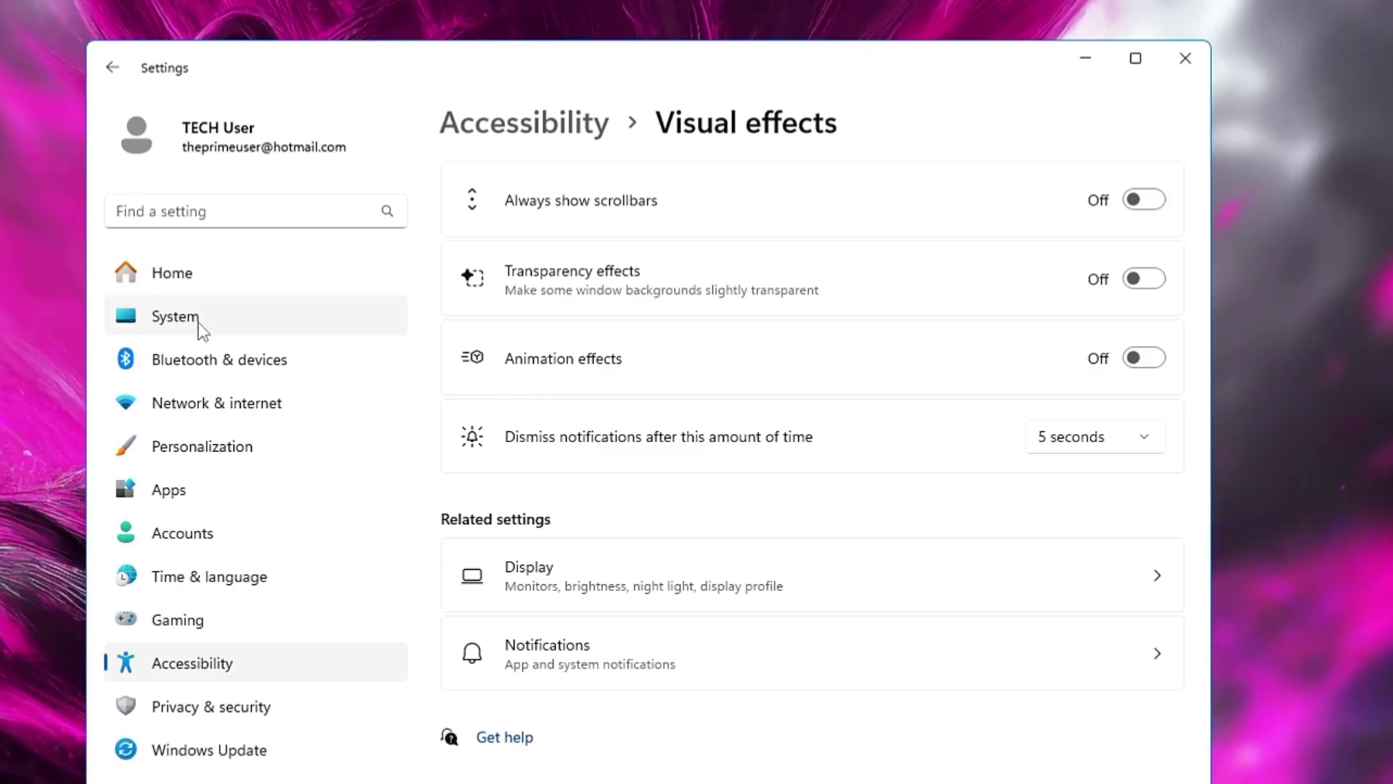
# Review the Notifications settings of the system and return to the System page
pyautogui.click(198, 322)
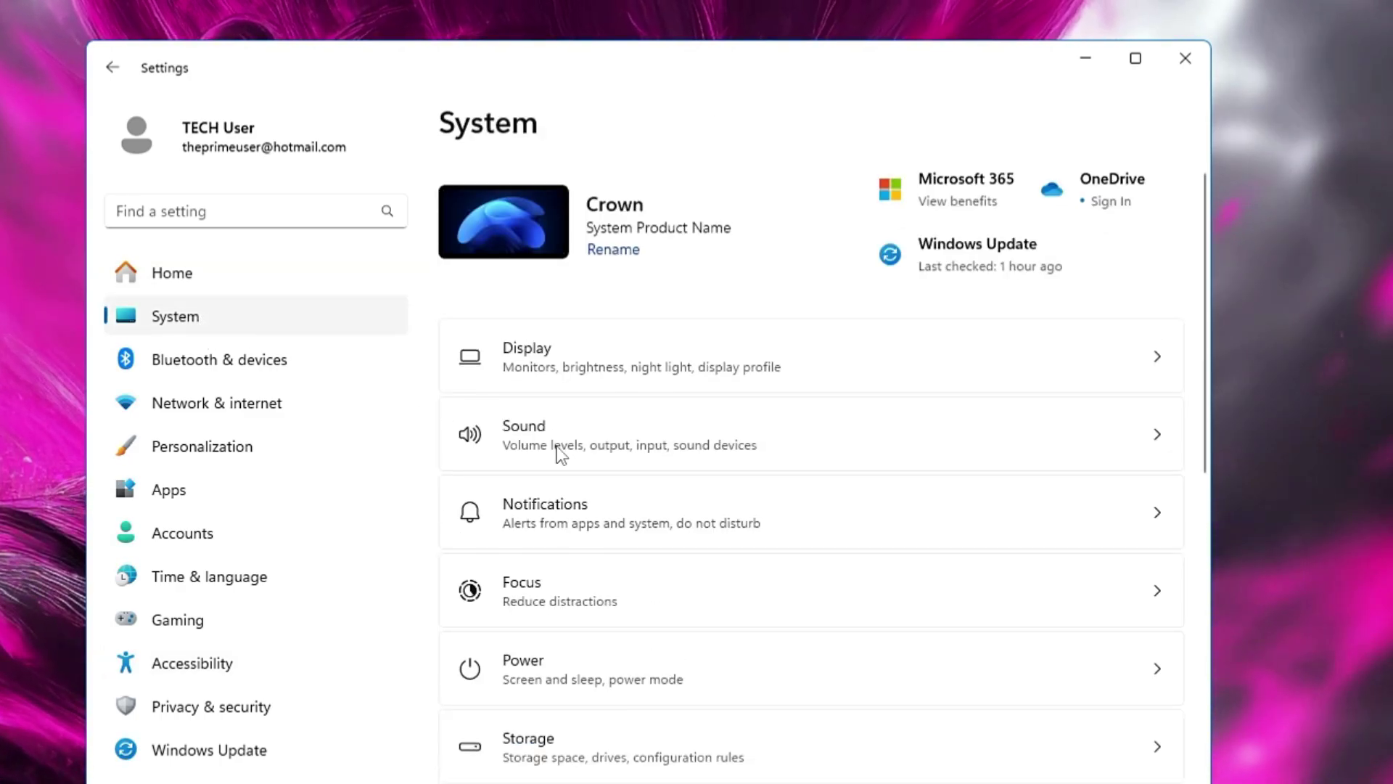
pyautogui.click(571, 526)
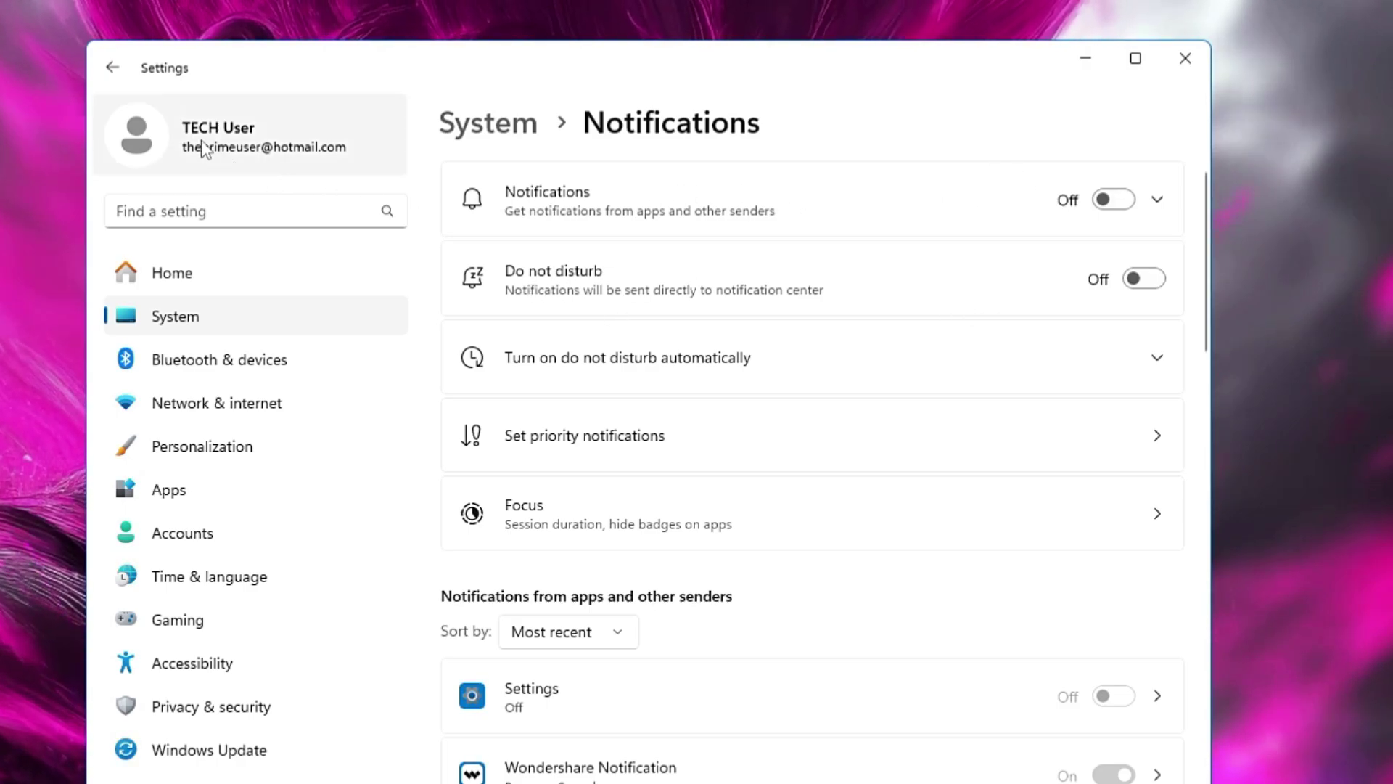
pyautogui.click(110, 67)
# Set the system's power mode to Best performance
pyautogui.scroll(-3, 569, 363)
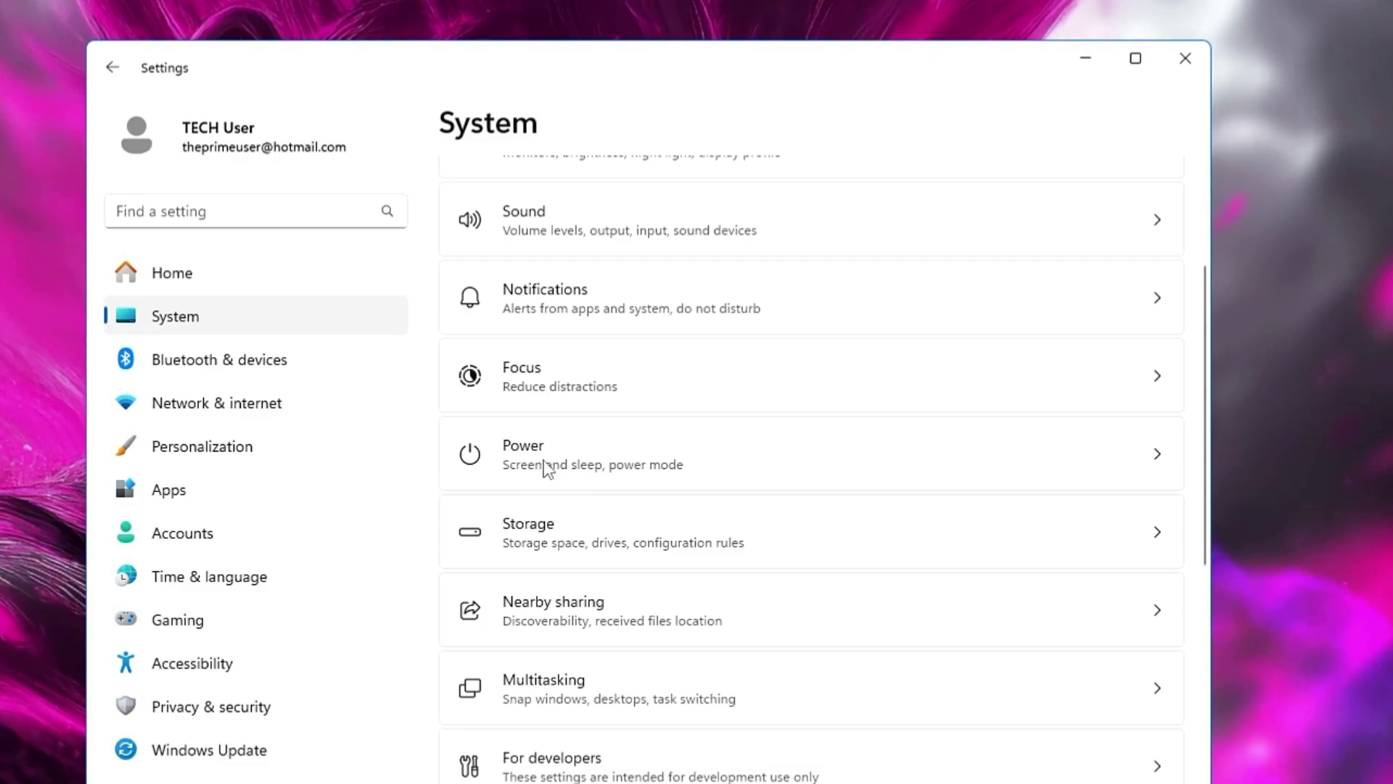
pyautogui.click(600, 459)
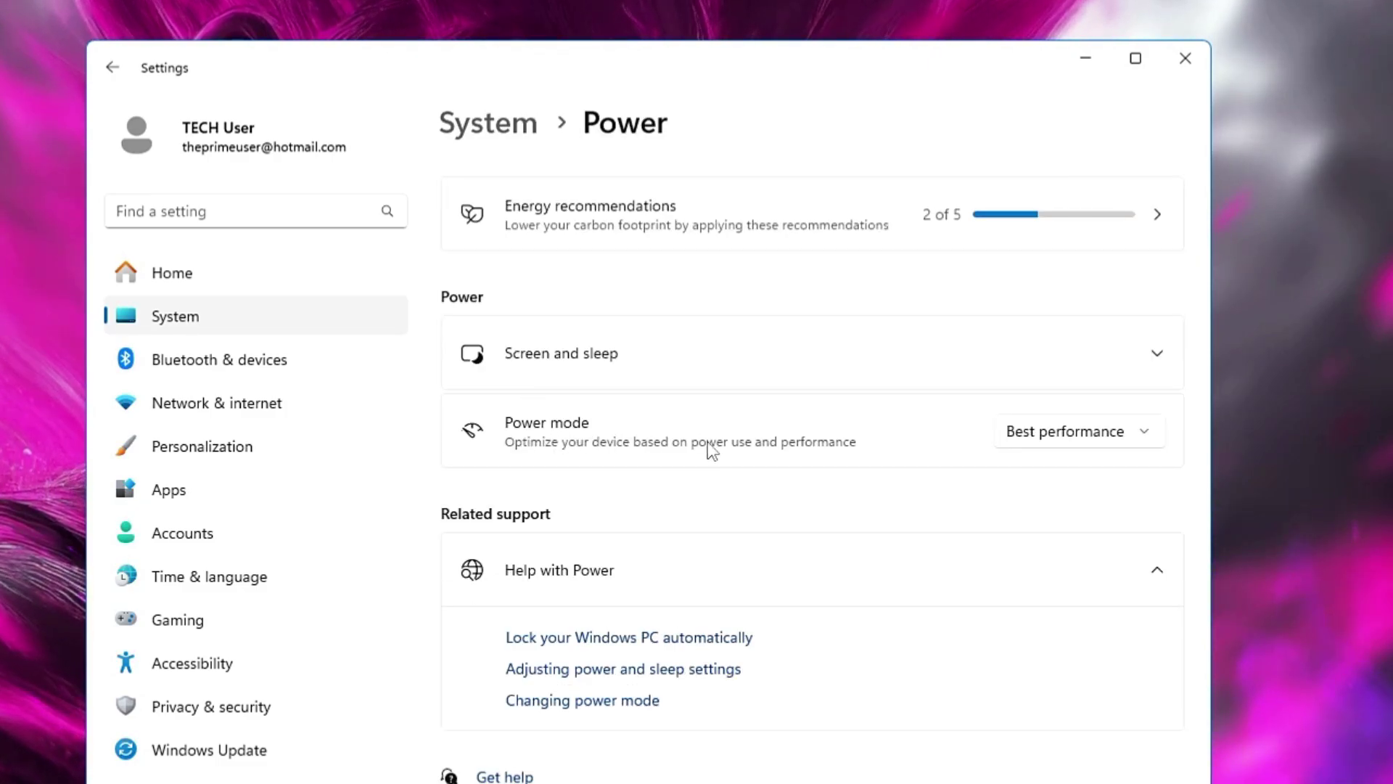
pyautogui.click(1047, 440)
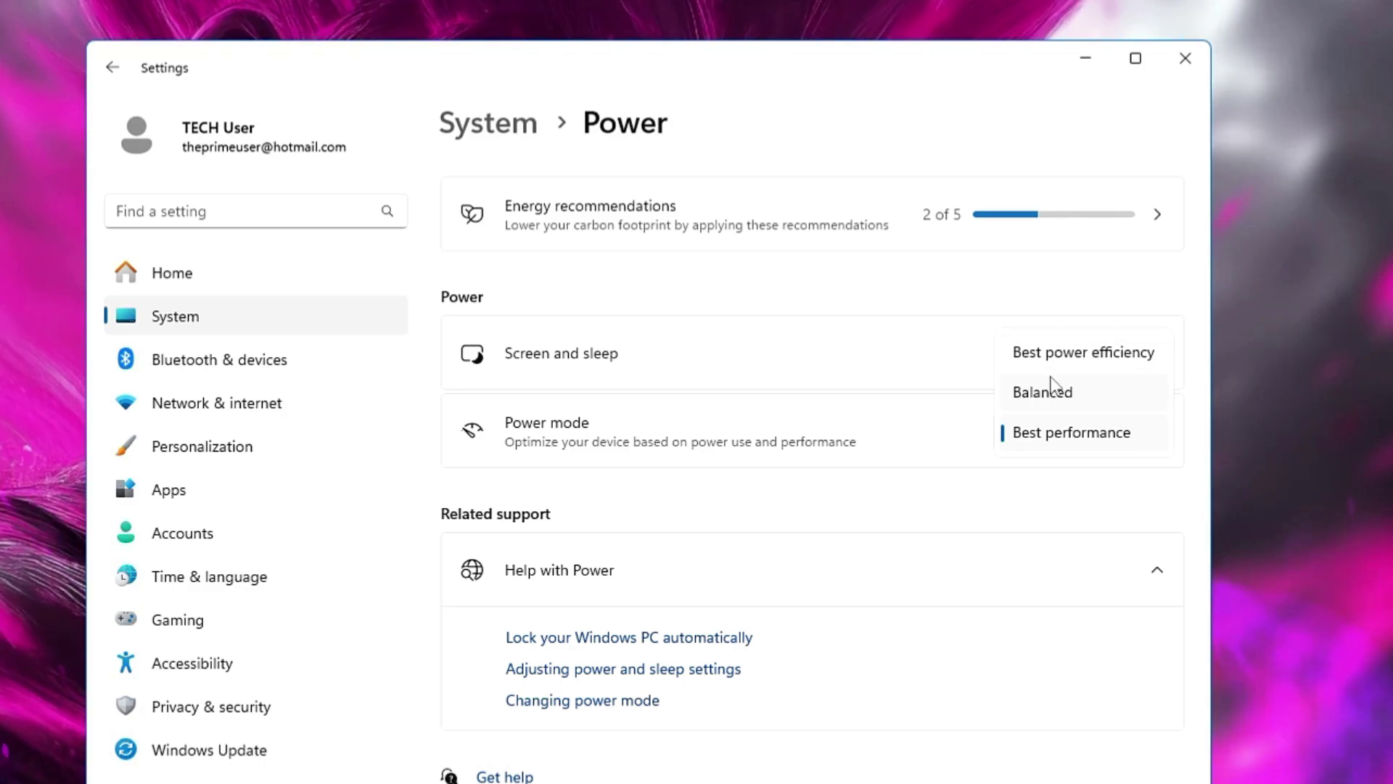
pyautogui.click(1054, 435)
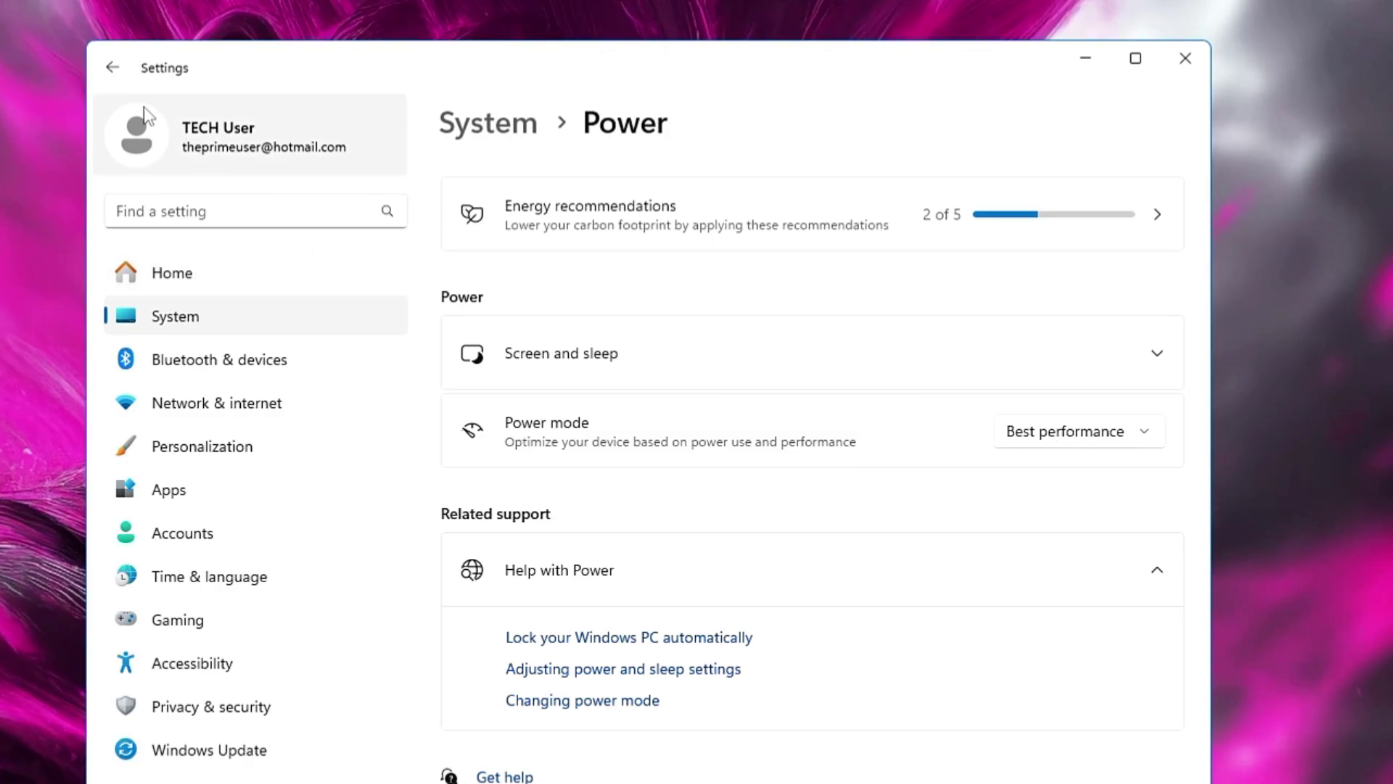
# Open the temporary files list in the system's storage settings
pyautogui.click(120, 76)
pyautogui.scroll(-4, 557, 428)
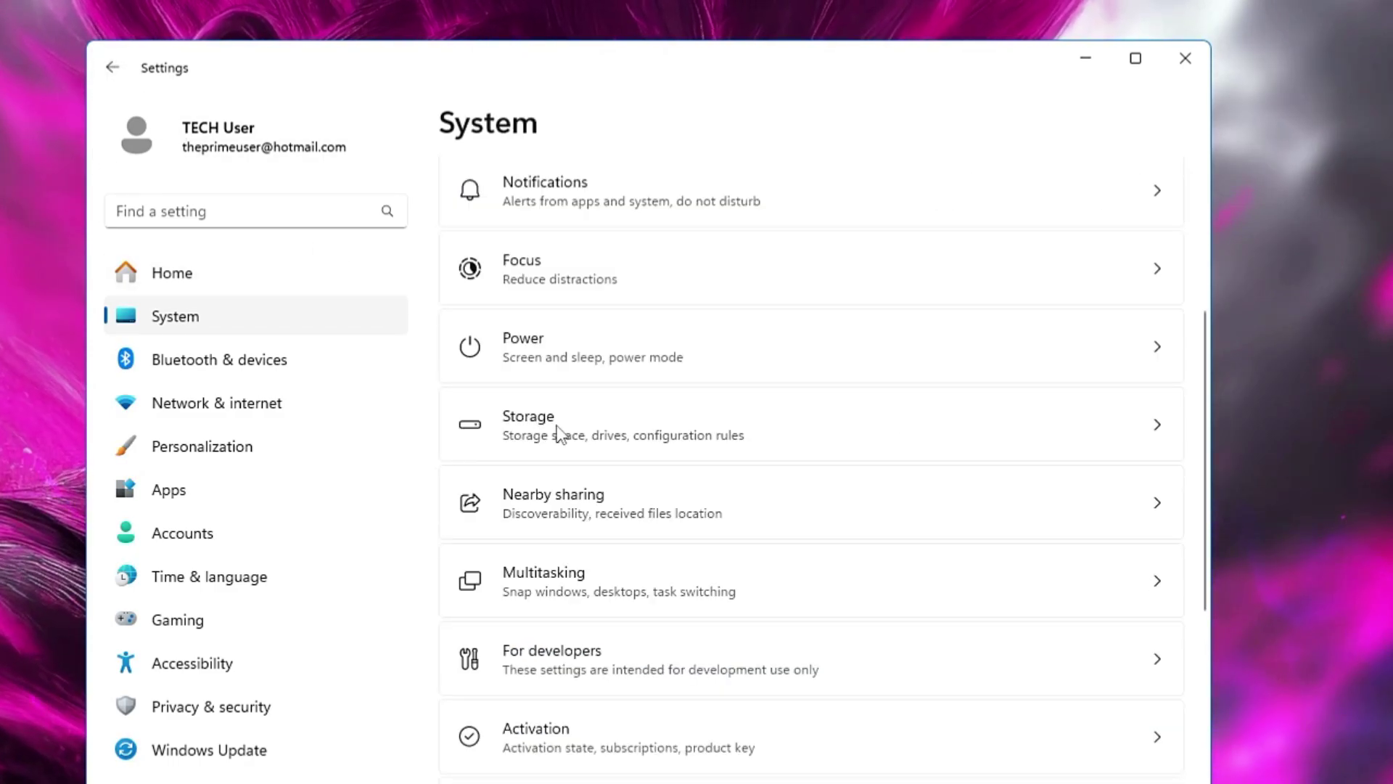
pyautogui.click(556, 425)
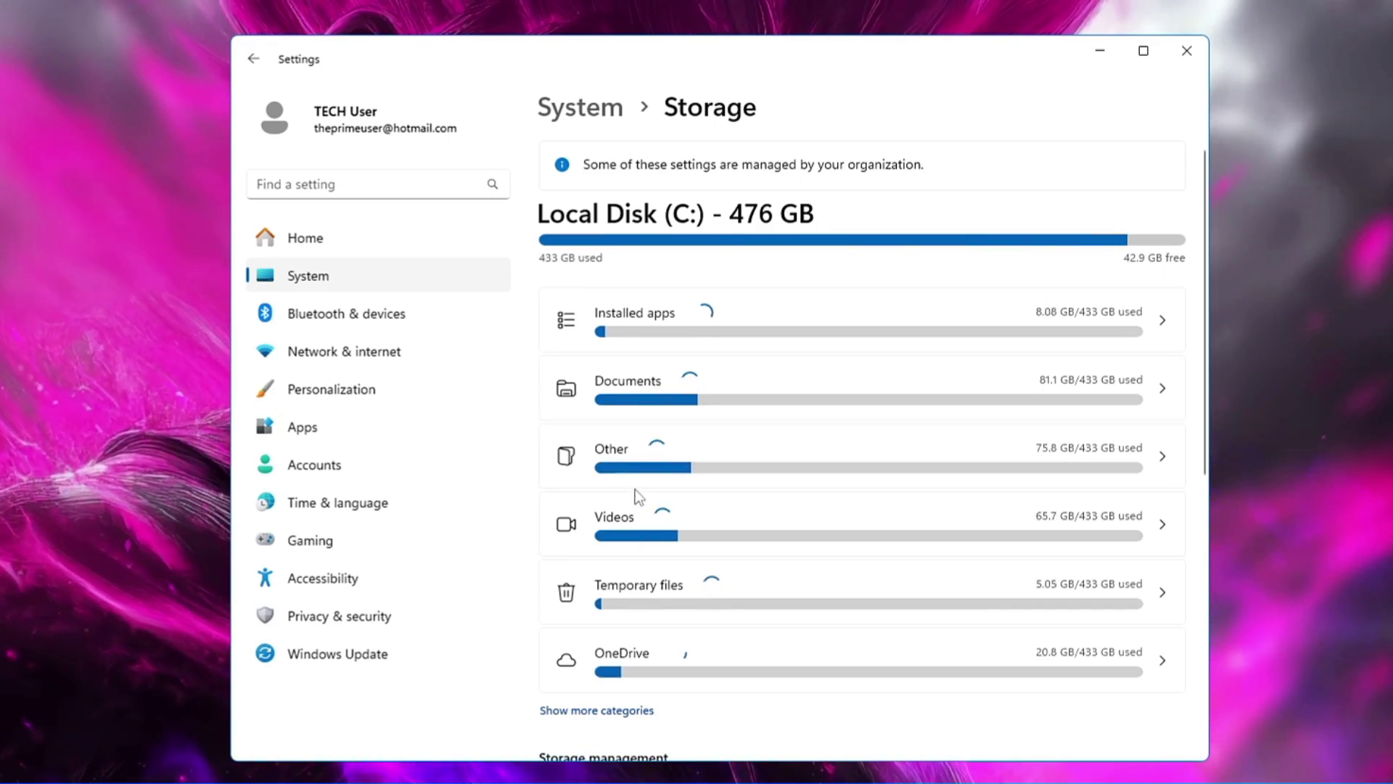
pyautogui.scroll(-2, 638, 501)
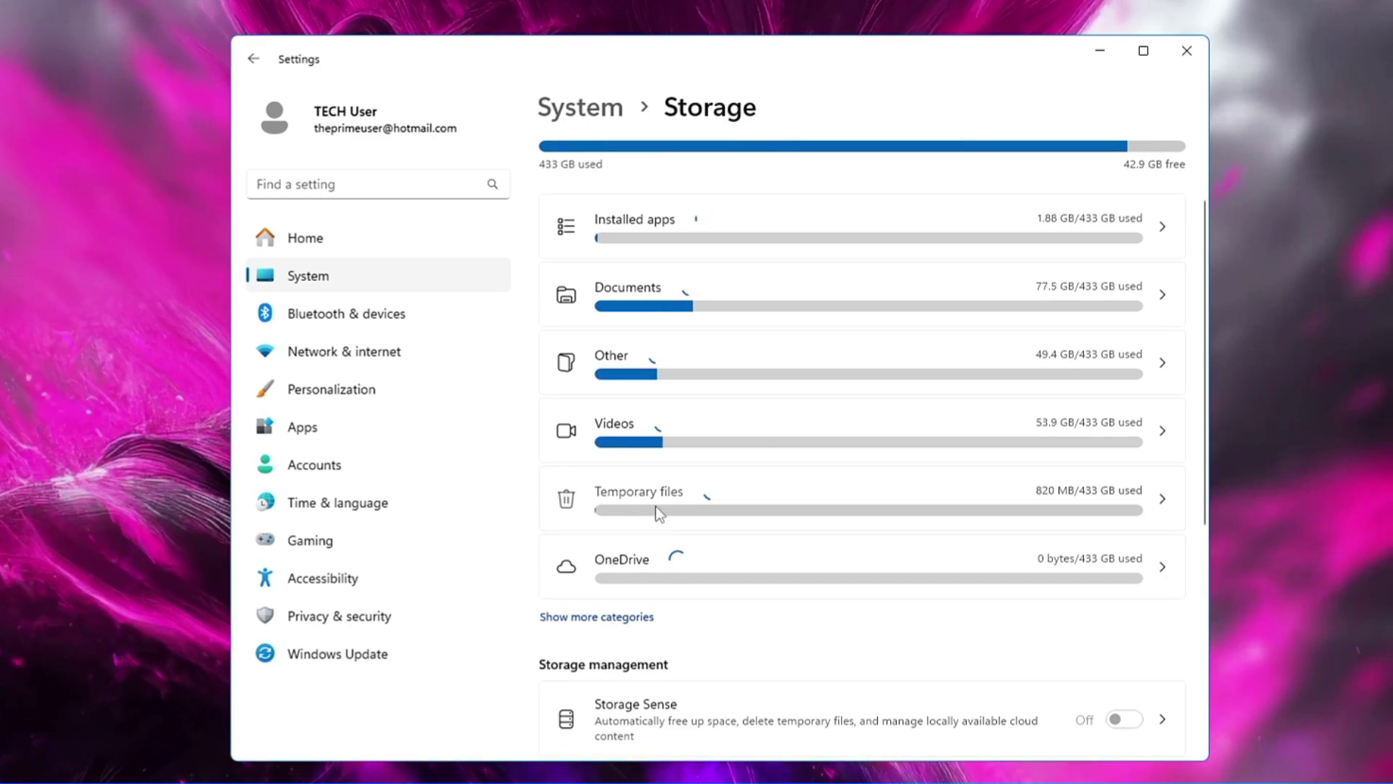
pyautogui.click(868, 504)
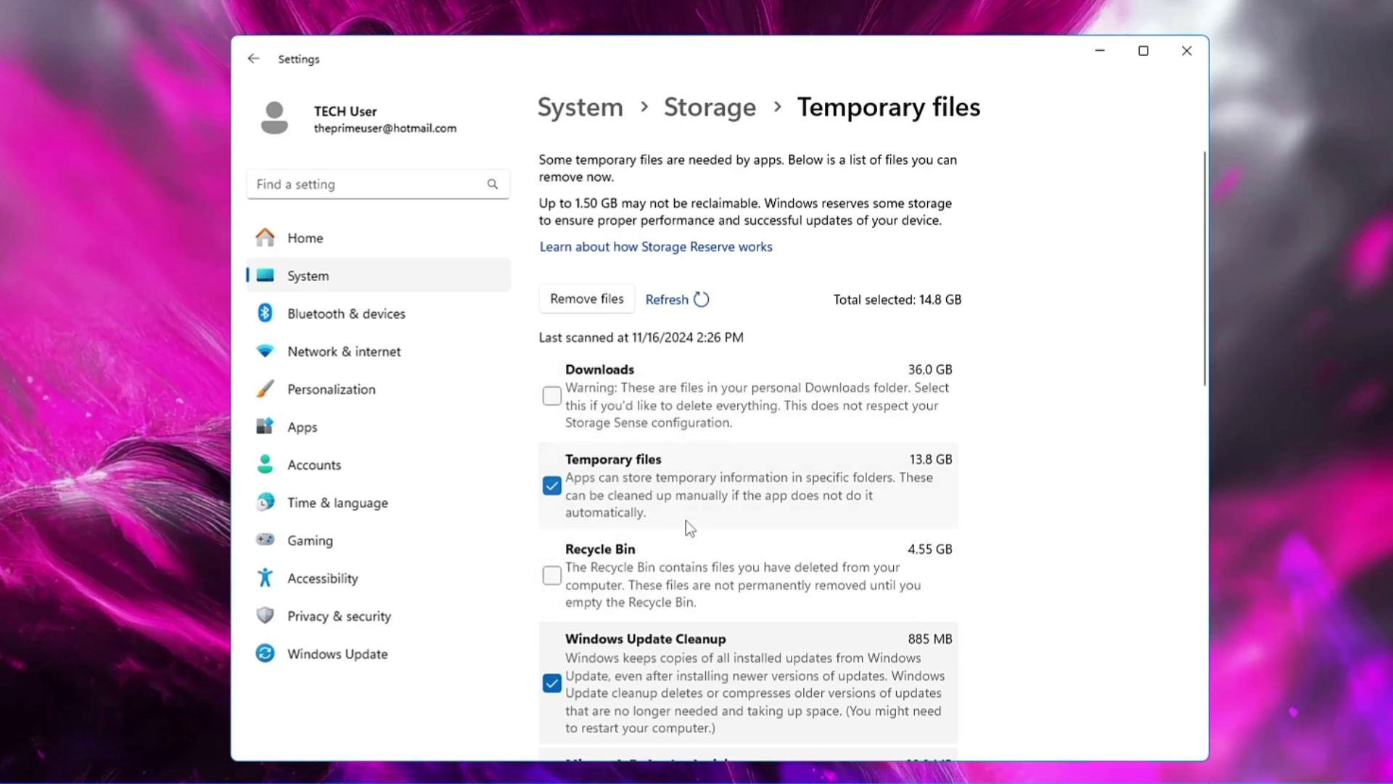
# Add the Recycle Bin to the selected temporary file categories, leave Downloads unselected, and remove the selected files
pyautogui.scroll(-1, 686, 520)
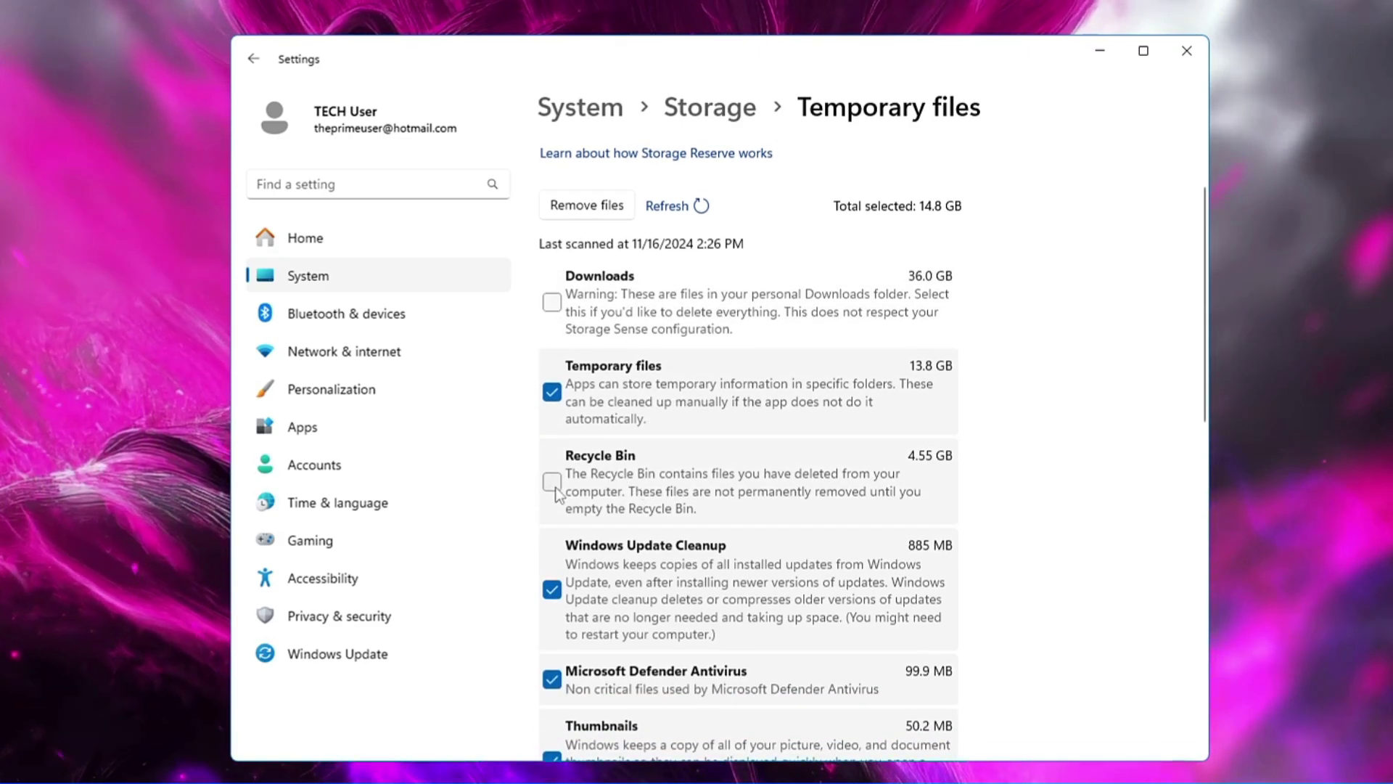
pyautogui.scroll(1, 591, 370)
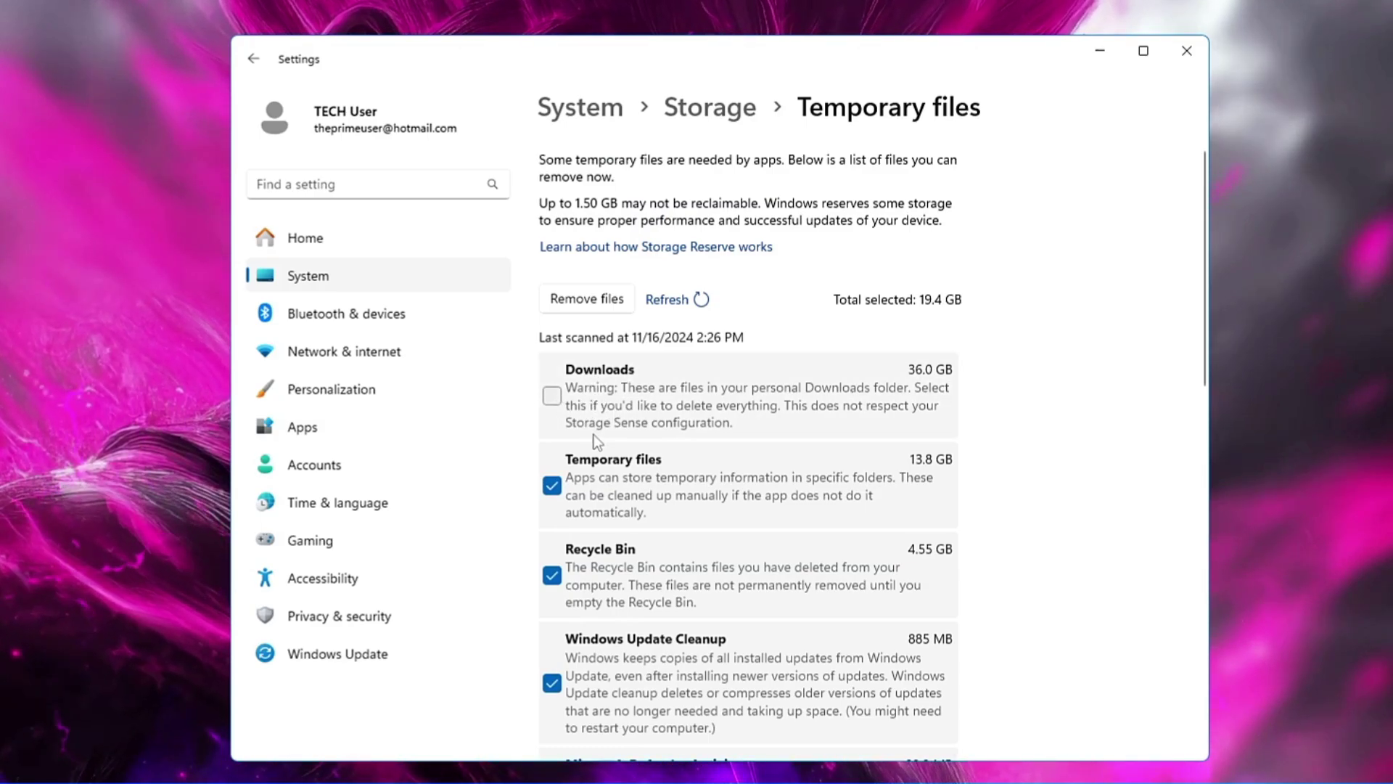
pyautogui.scroll(-3, 595, 440)
pyautogui.scroll(-2, 615, 479)
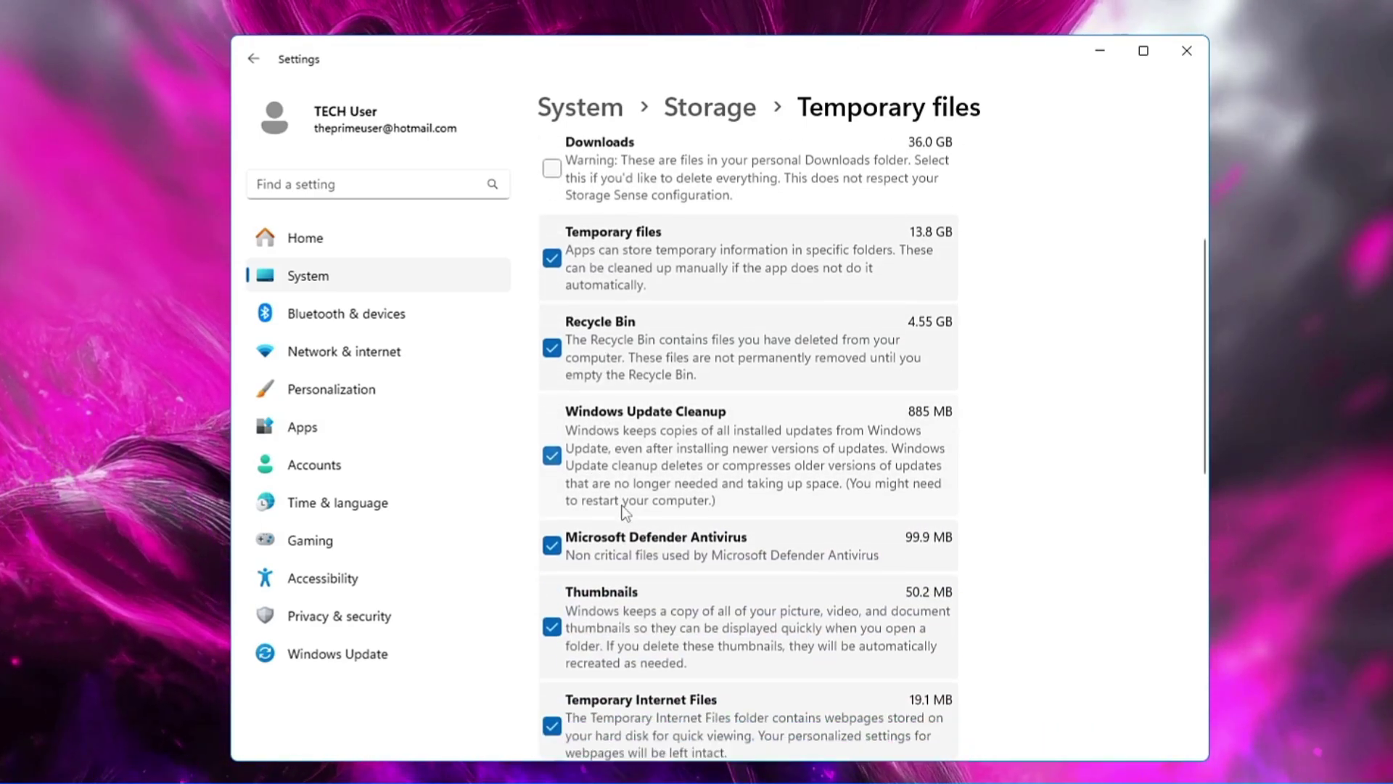
pyautogui.scroll(-7, 604, 551)
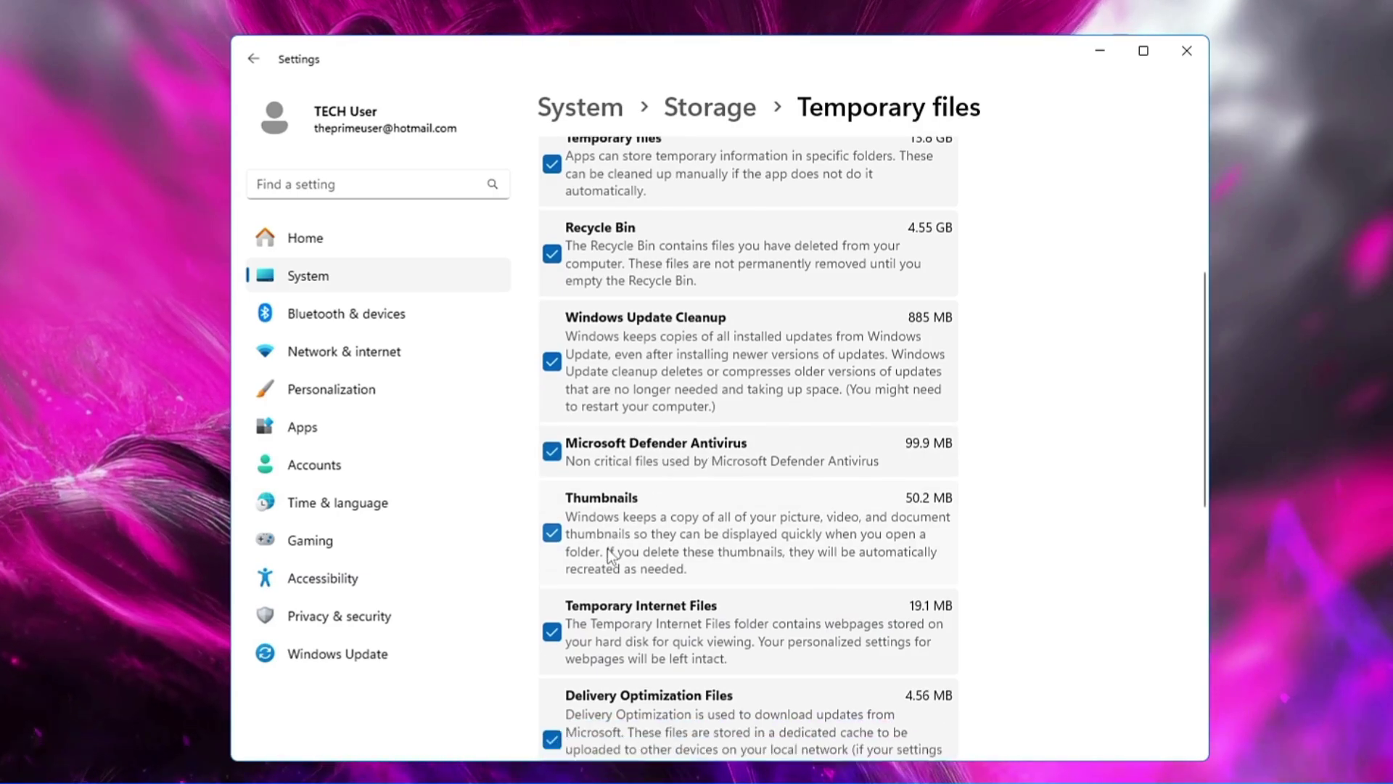
pyautogui.scroll(-2, 579, 517)
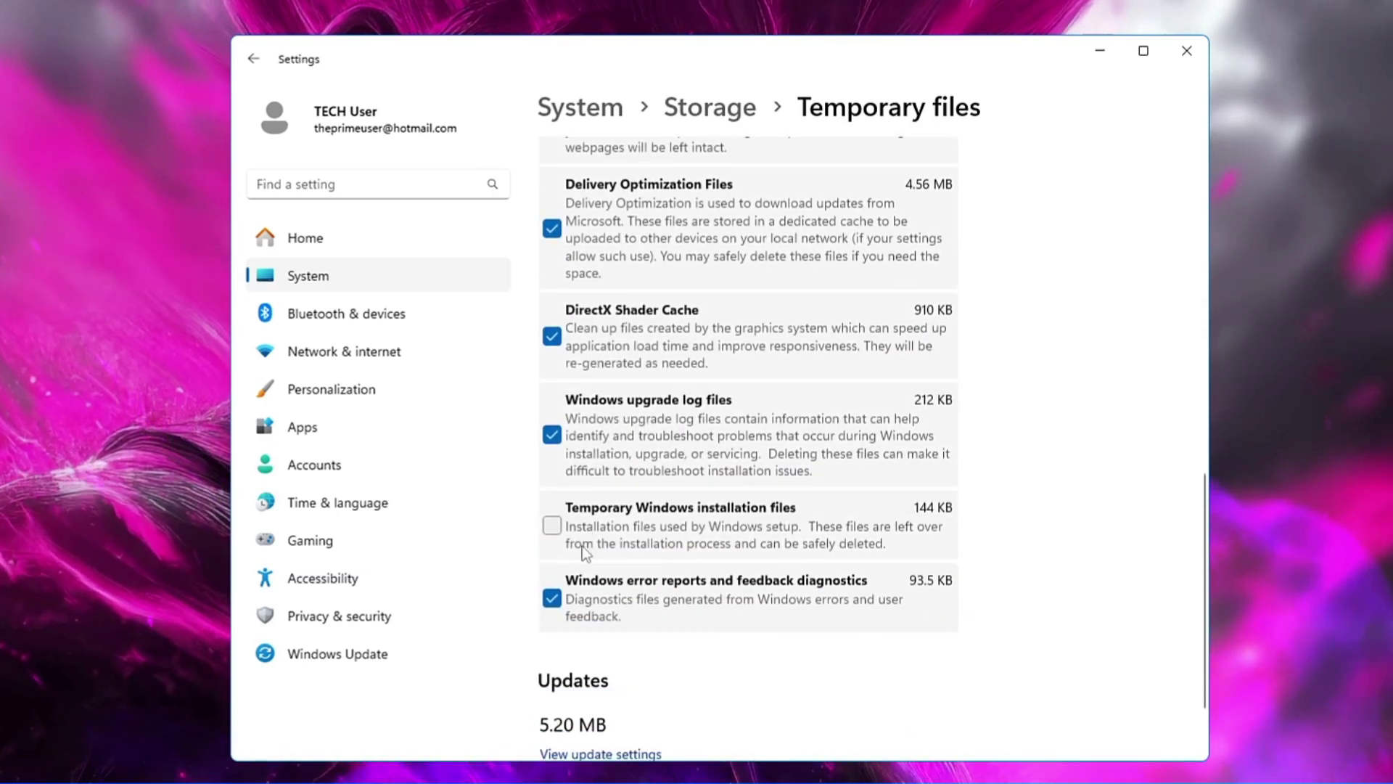
pyautogui.scroll(14, 583, 406)
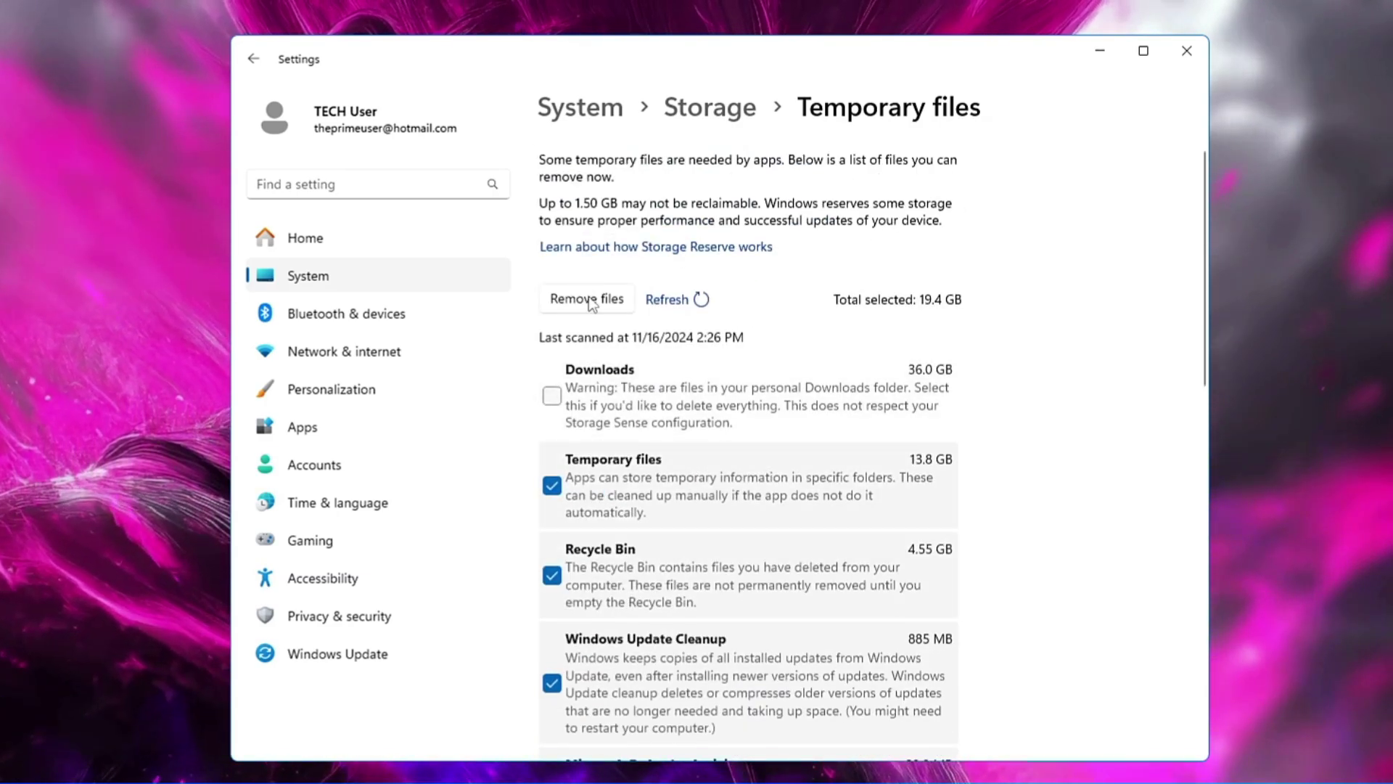
pyautogui.click(589, 301)
pyautogui.click(628, 455)
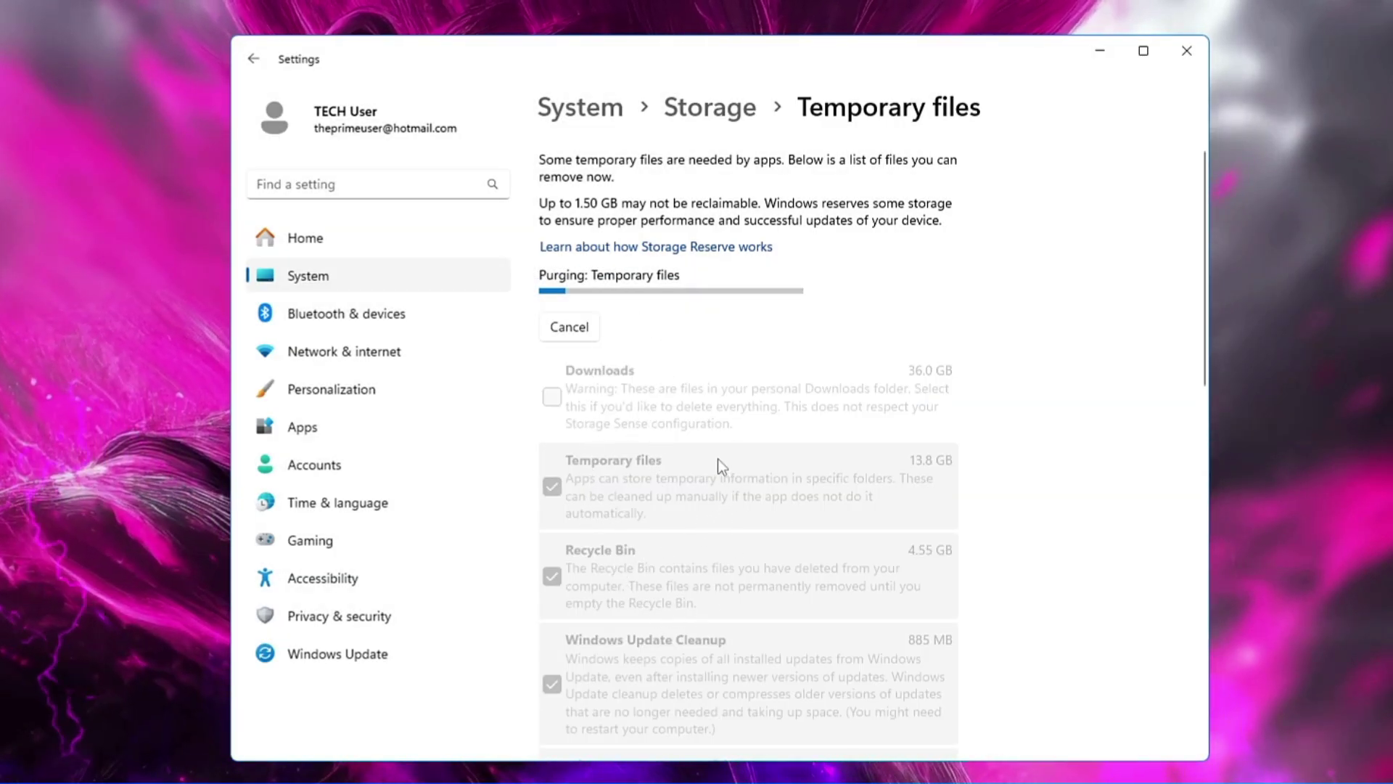
# In the General privacy permissions, turn off website language list access, app launch tracking, and notifications in the Settings app
pyautogui.click(254, 61)
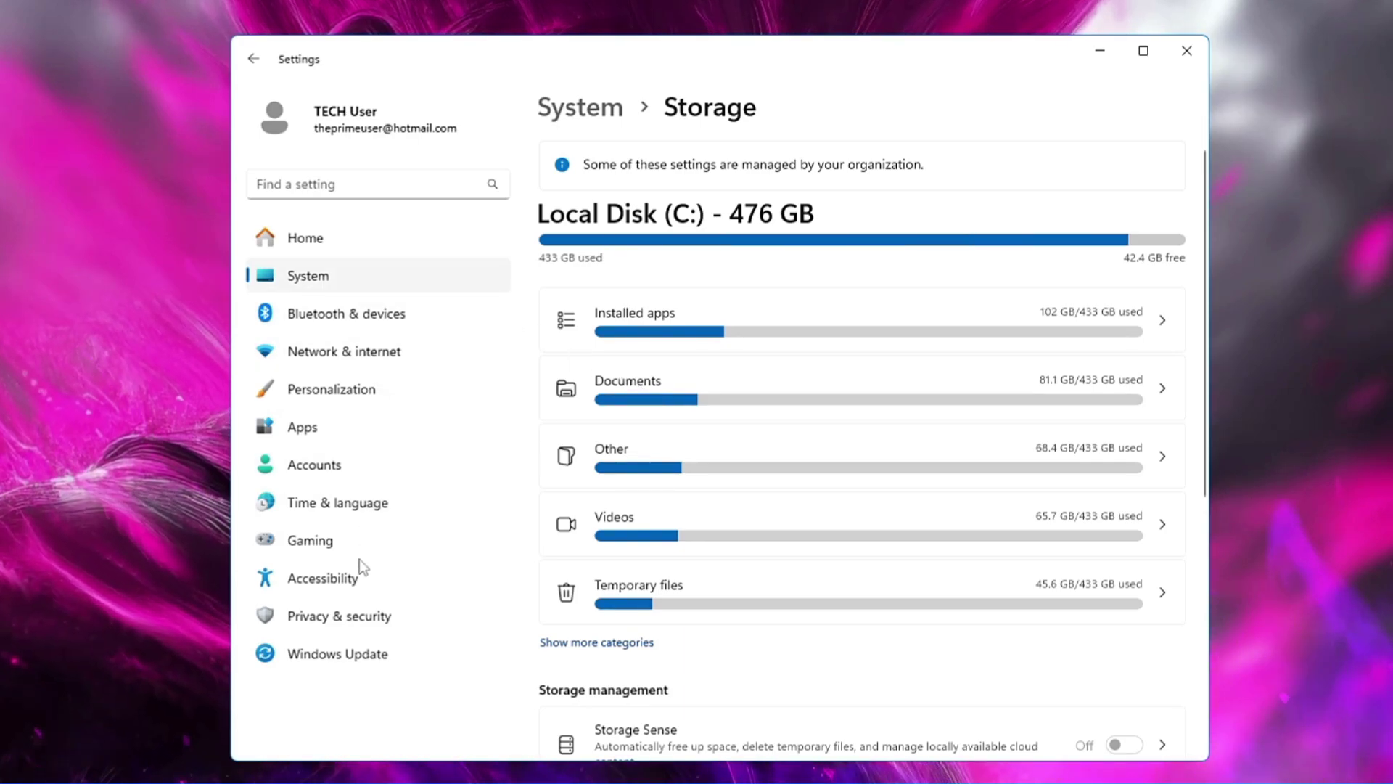
pyautogui.click(351, 621)
pyautogui.scroll(-2, 625, 454)
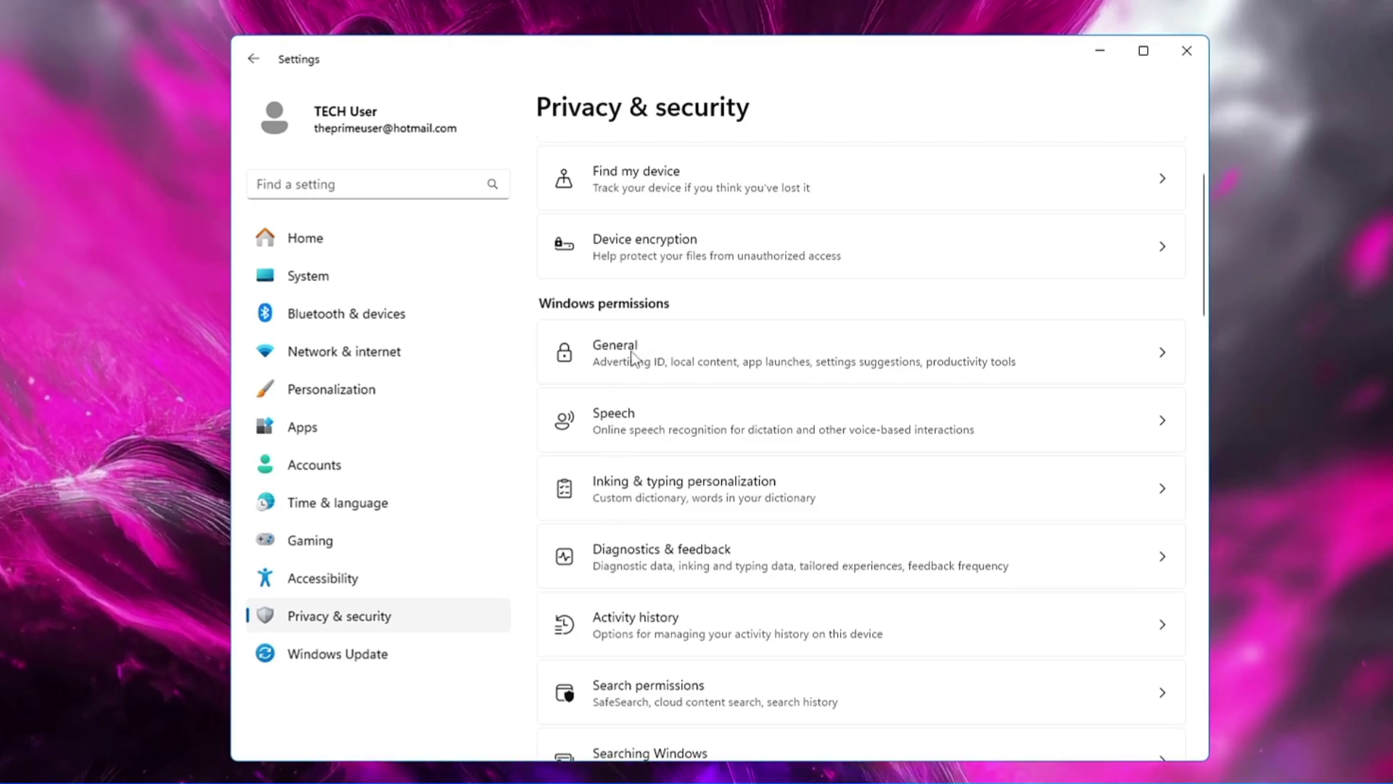
pyautogui.click(677, 355)
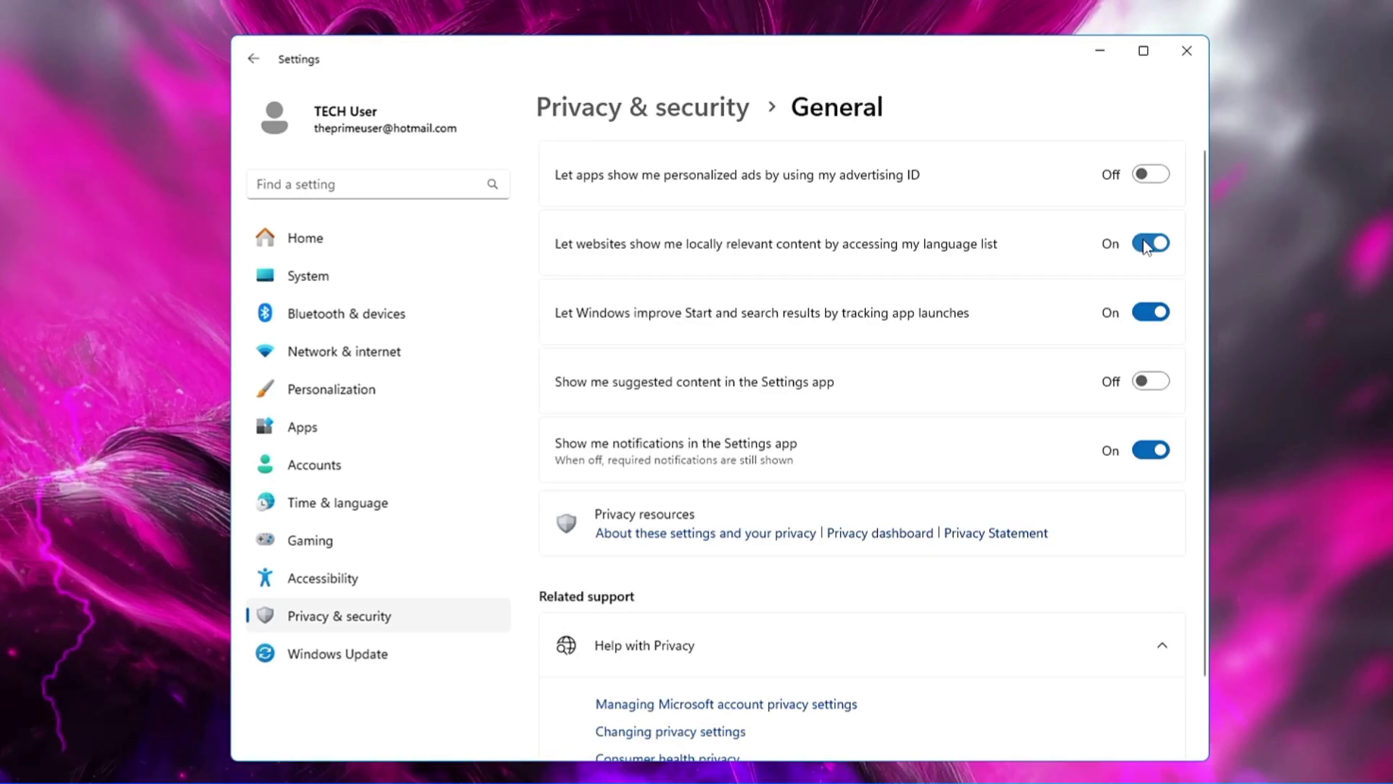
pyautogui.click(1150, 243)
pyautogui.click(1150, 312)
pyautogui.click(1154, 451)
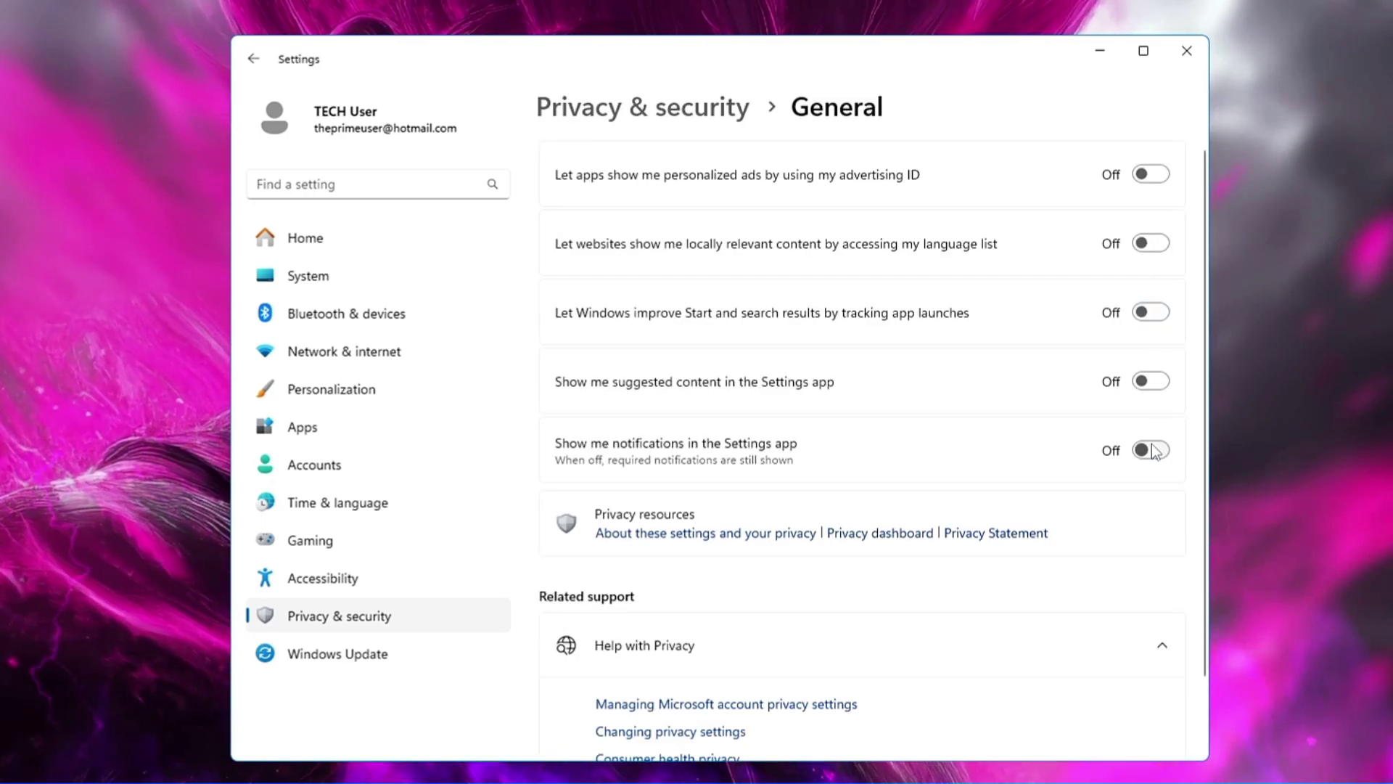
pyautogui.scroll(-2, 1146, 378)
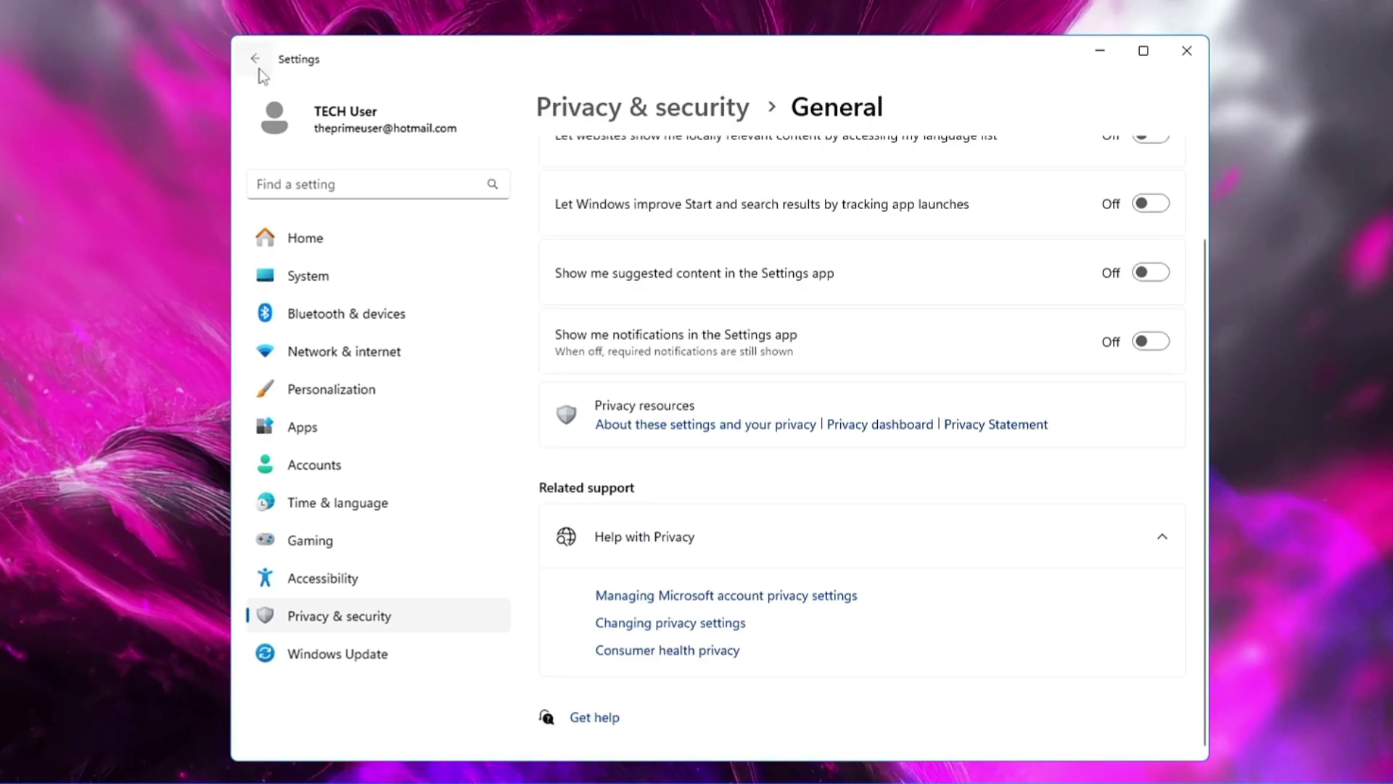
# Check the Speech page of the Windows permissions and return to the privacy and security overview
pyautogui.click(259, 69)
pyautogui.scroll(-2, 635, 363)
pyautogui.click(659, 422)
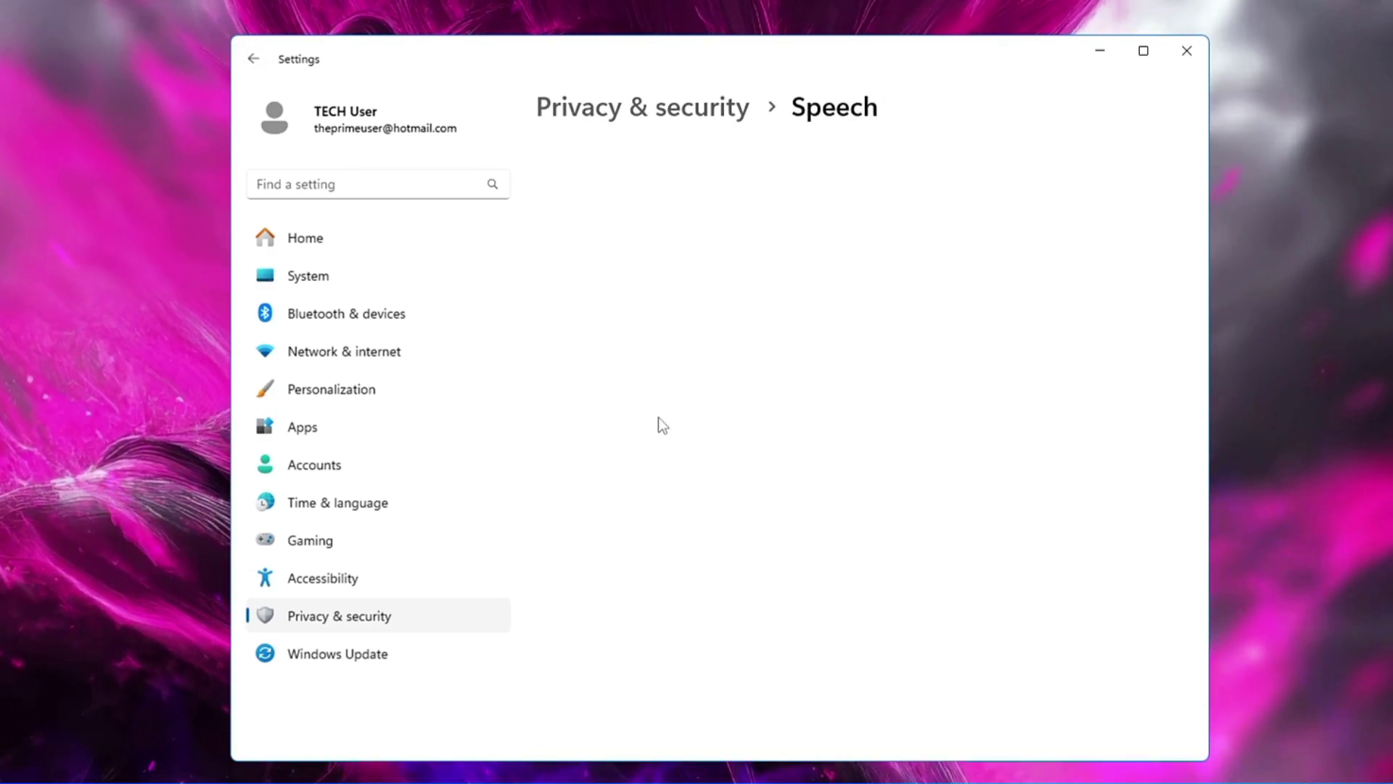
pyautogui.click(255, 61)
# Turn off Location services in the app permissions and return to the privacy and security overview
pyautogui.scroll(-2, 644, 431)
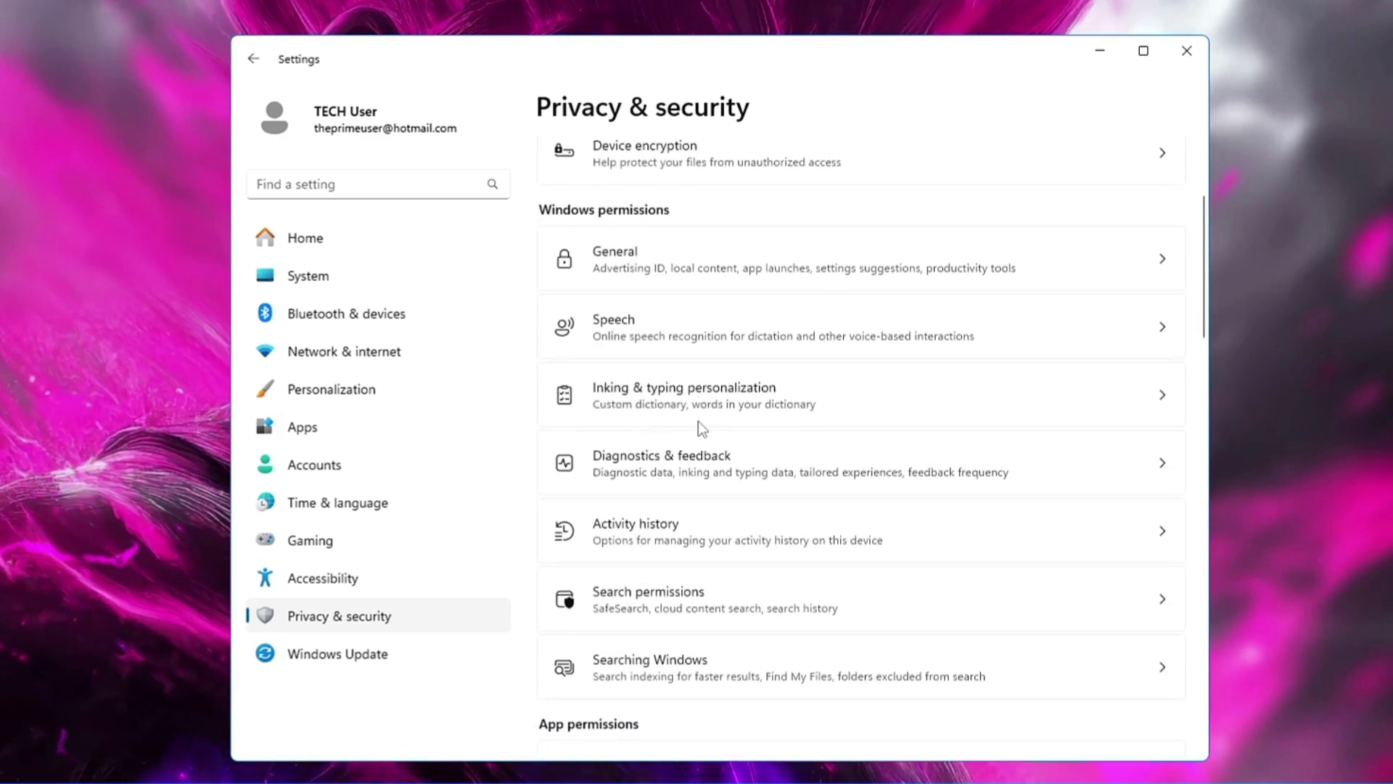
pyautogui.scroll(-1, 697, 399)
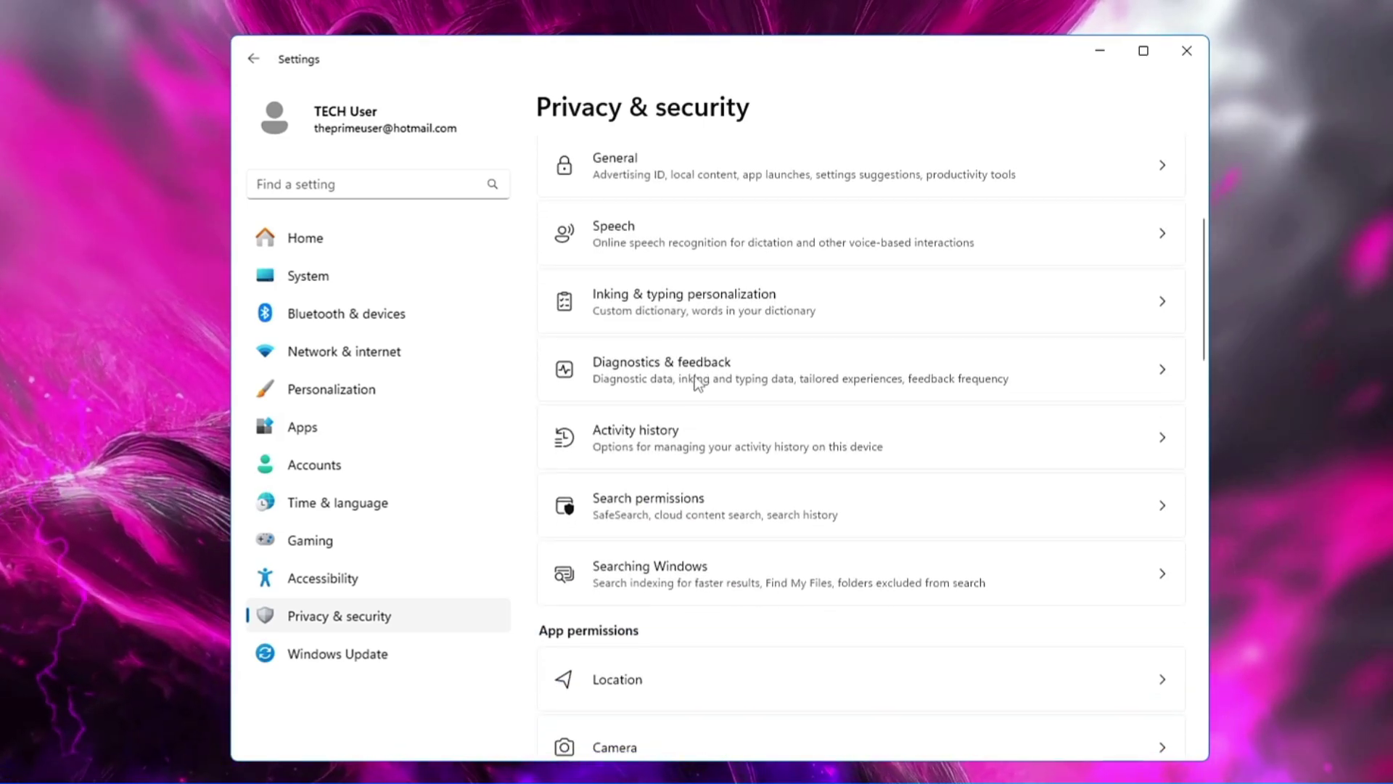
pyautogui.scroll(-3, 696, 383)
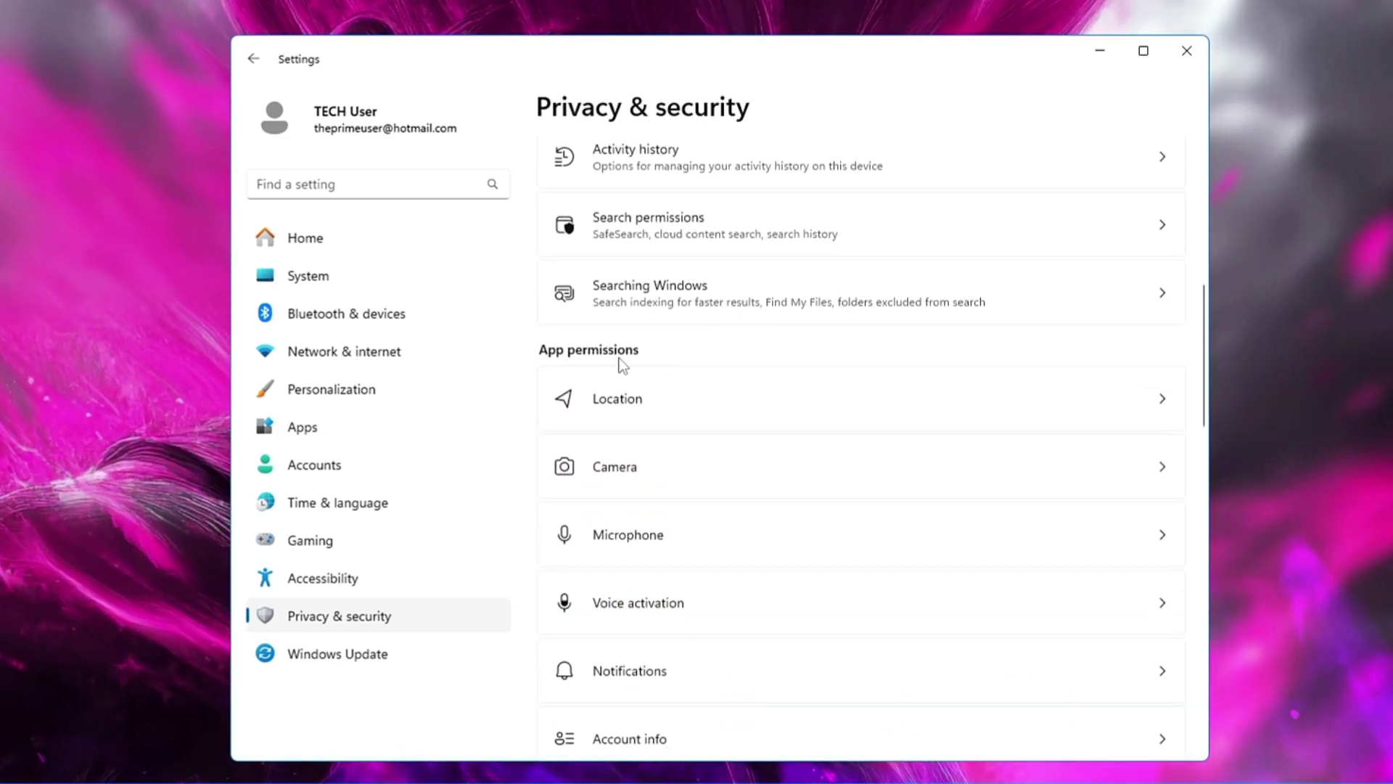
pyautogui.scroll(-1, 638, 407)
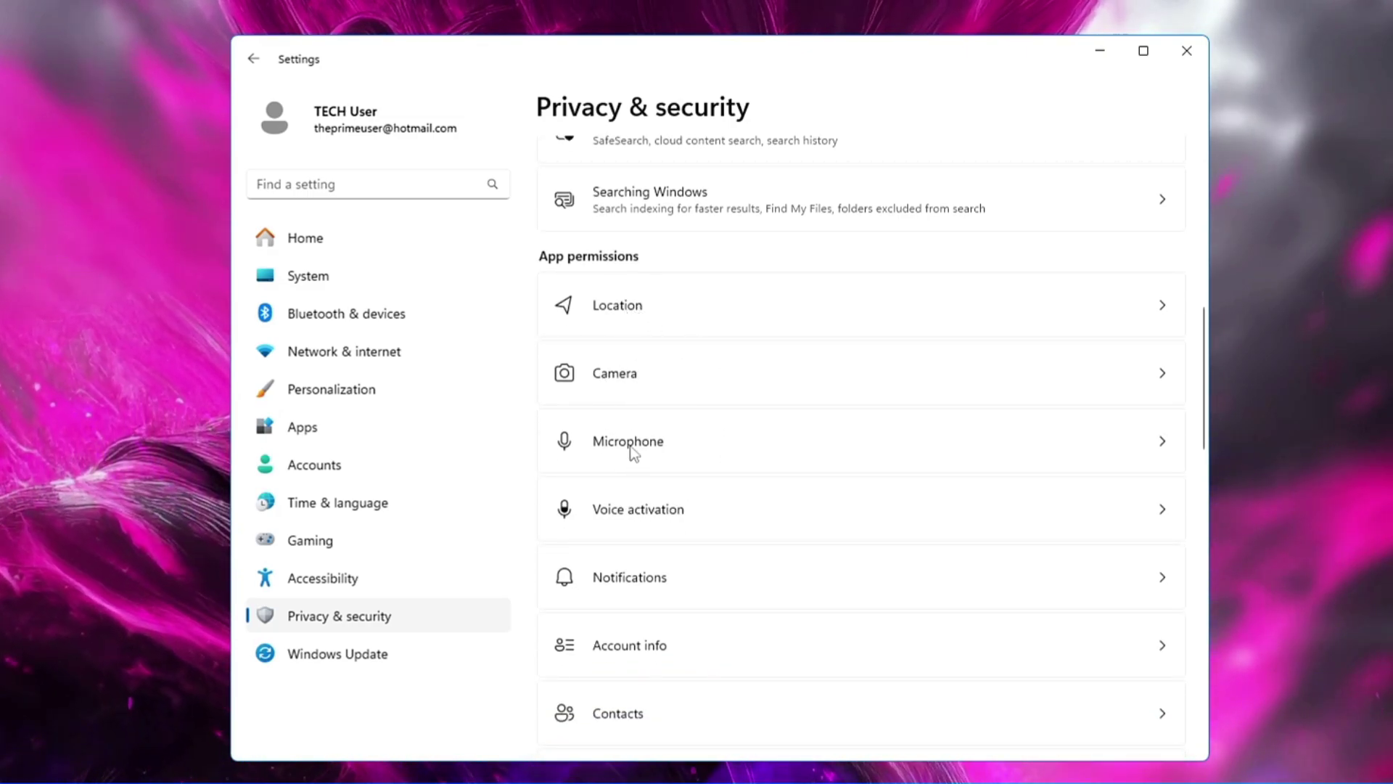
pyautogui.scroll(1, 630, 319)
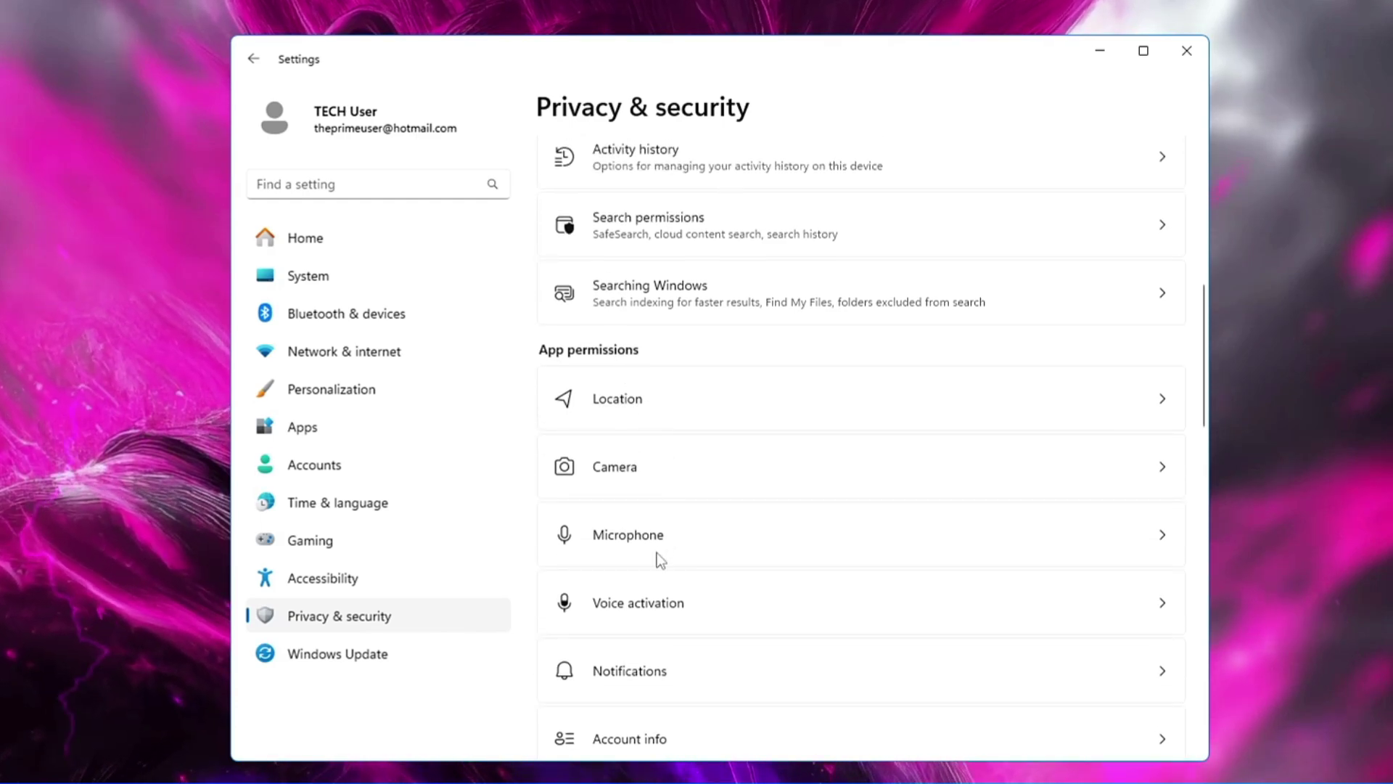
pyautogui.click(644, 406)
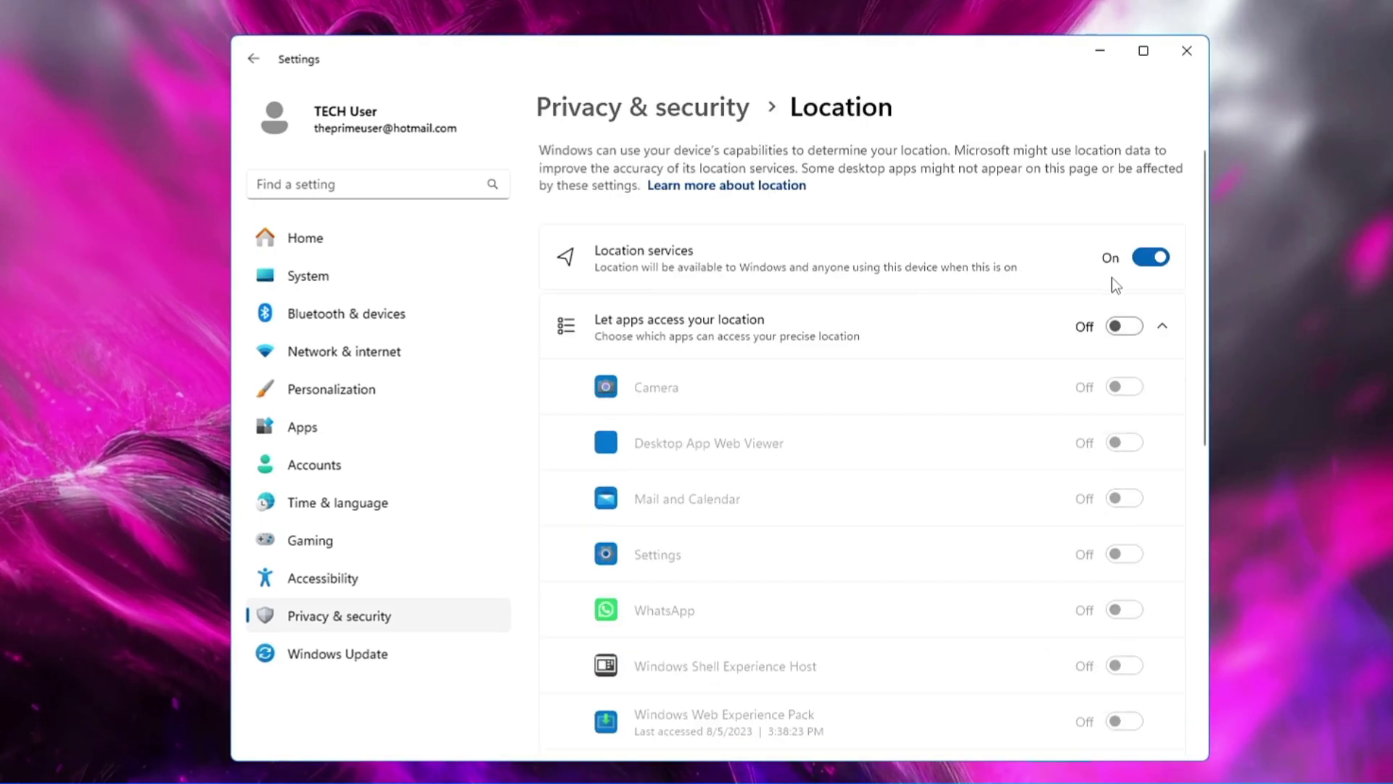
pyautogui.click(1152, 258)
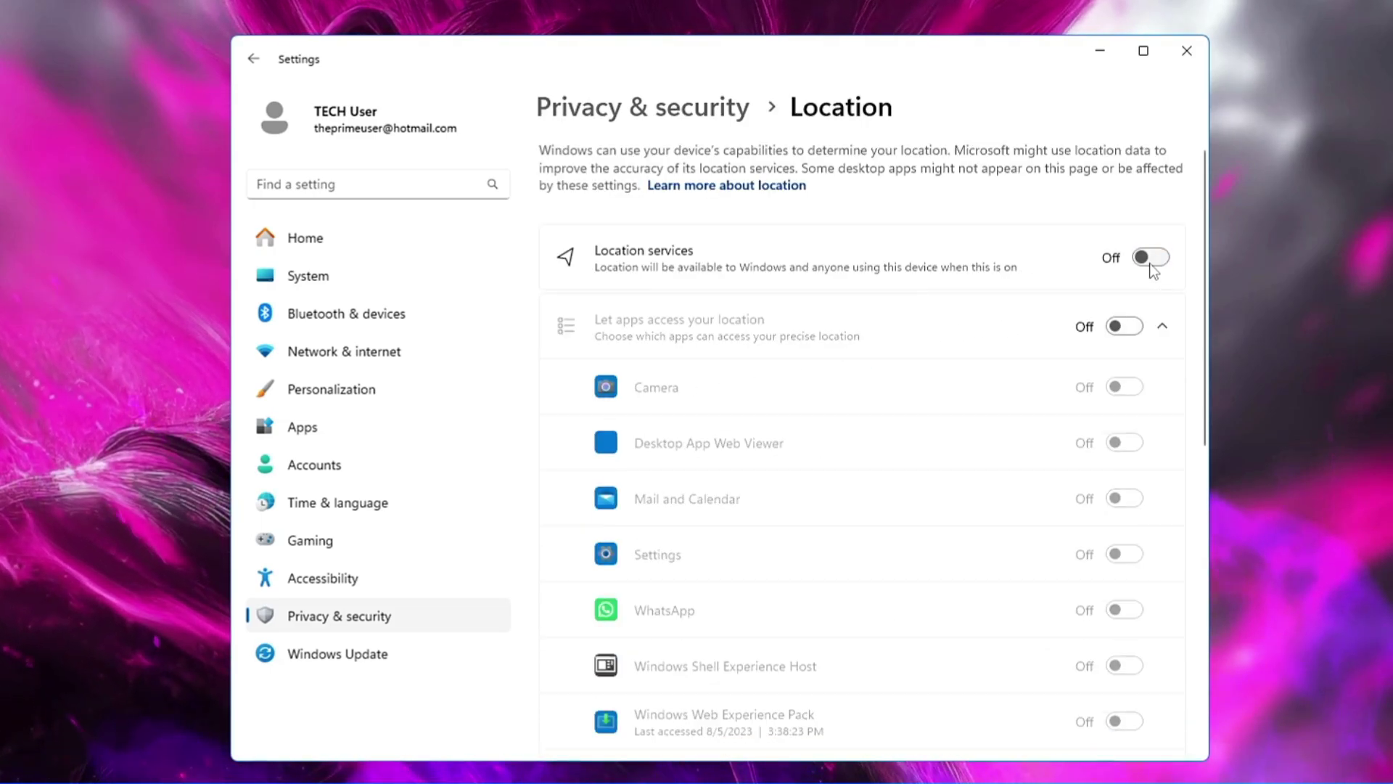
pyautogui.click(257, 64)
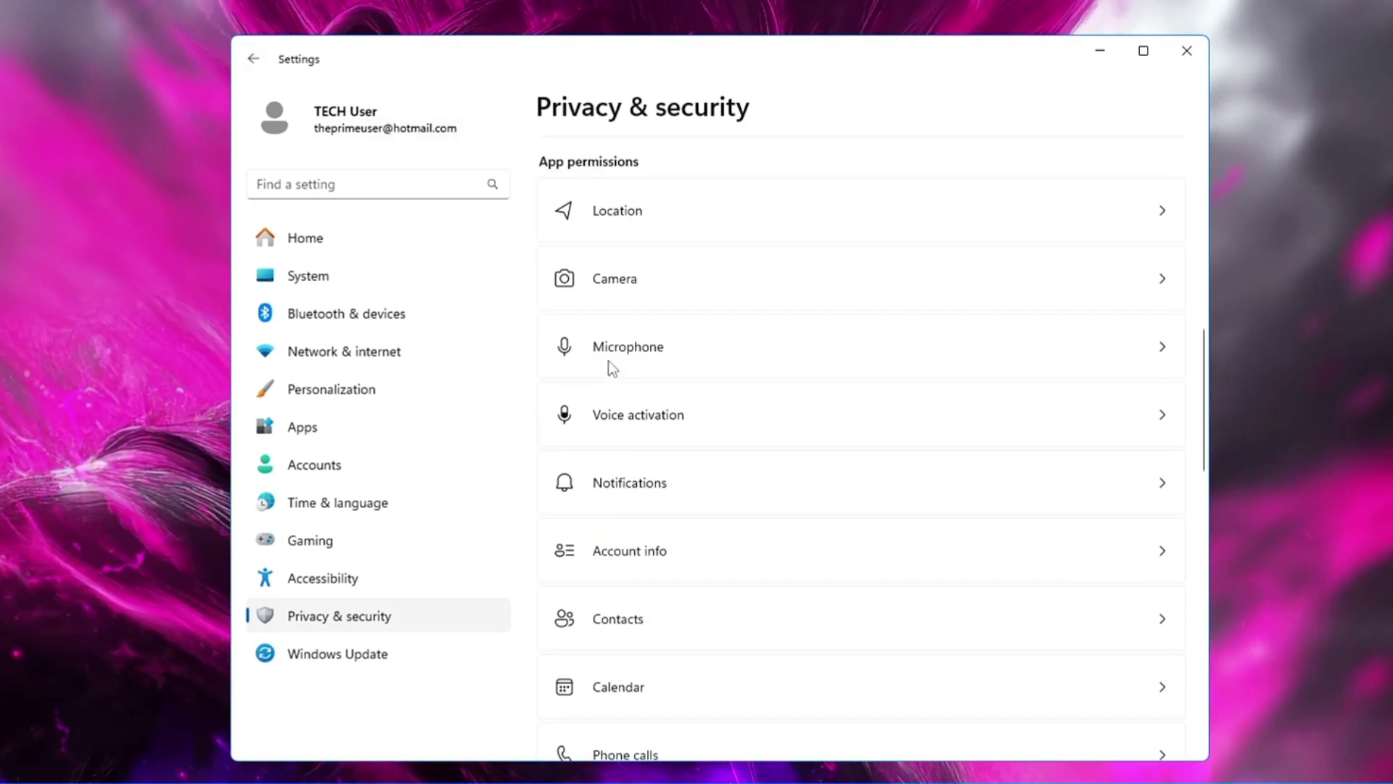
# Turn off Radio control access in the app permissions and return to the privacy and security overview
pyautogui.scroll(-2, 643, 363)
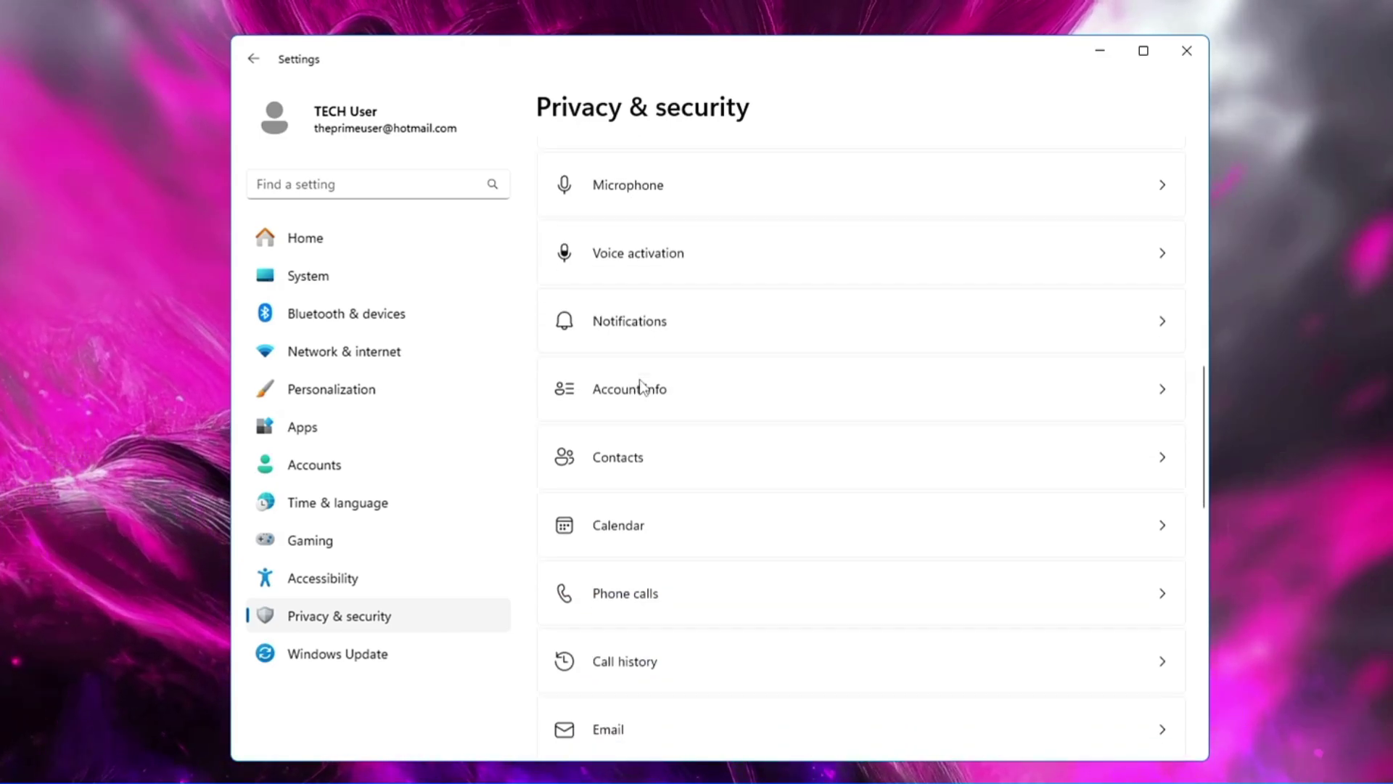
pyautogui.click(644, 439)
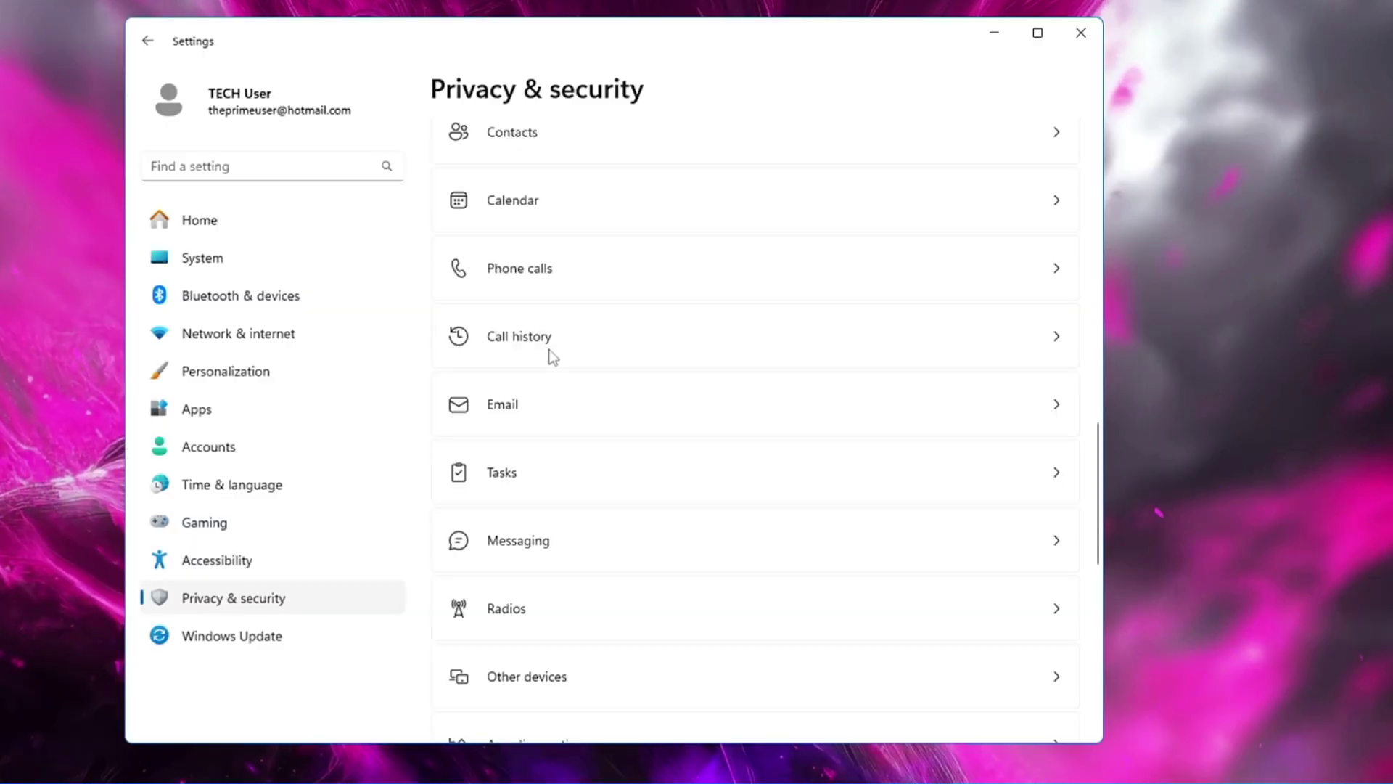
pyautogui.scroll(-1, 534, 436)
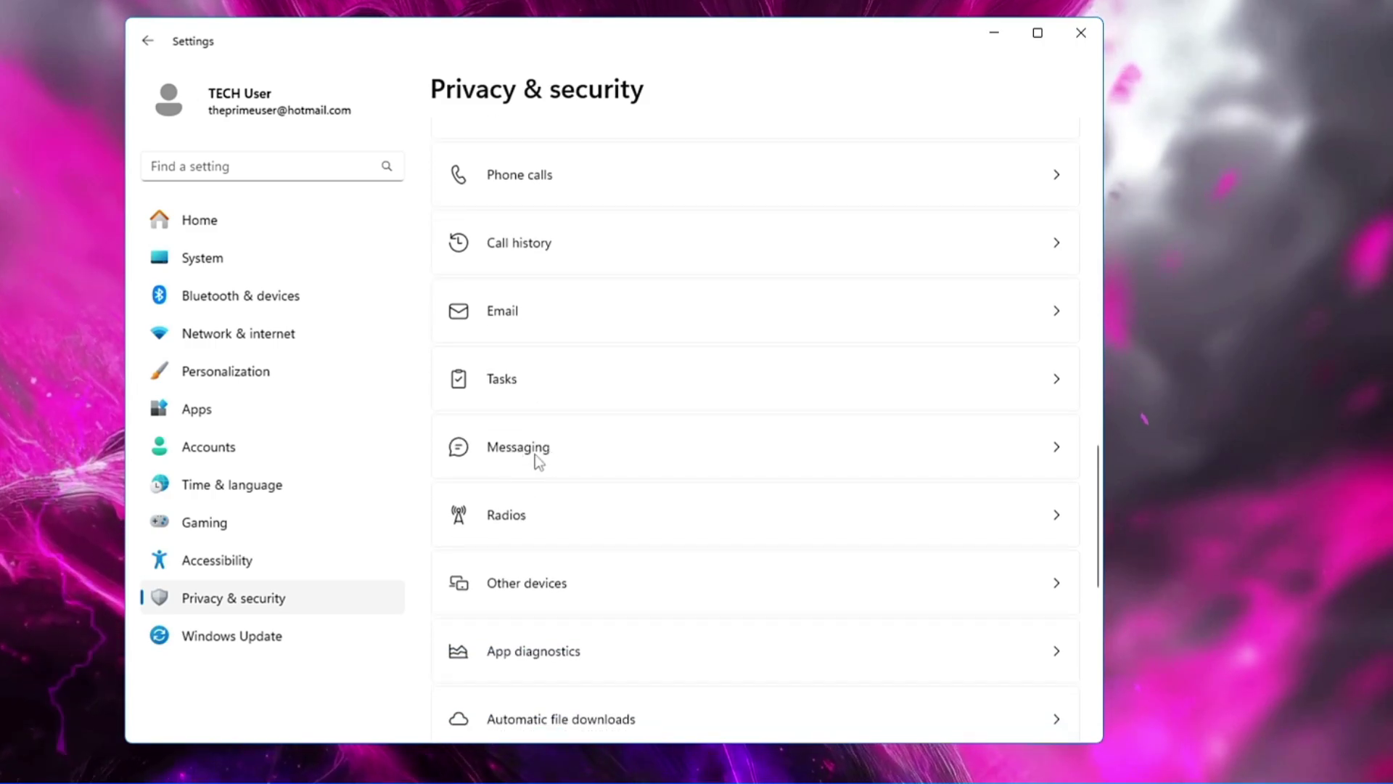
pyautogui.click(530, 523)
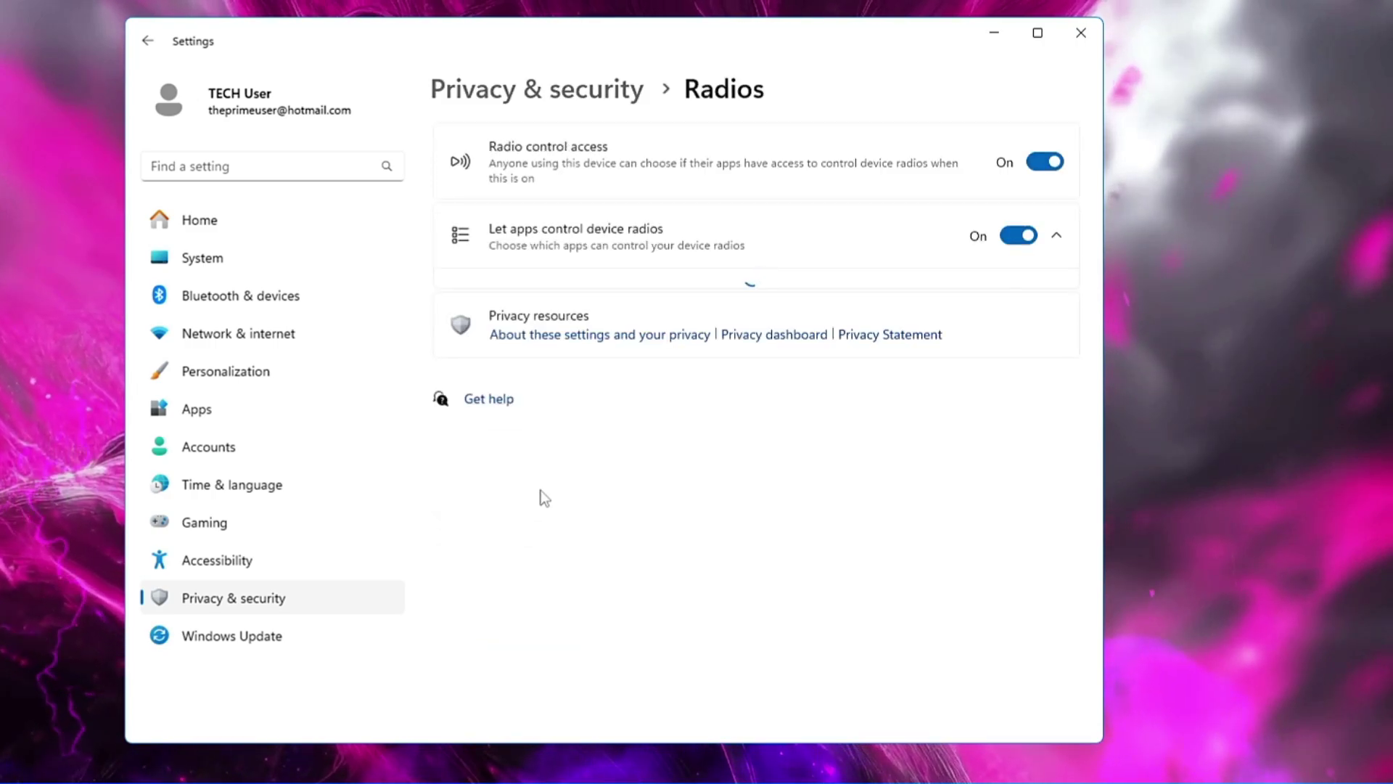
pyautogui.click(1045, 163)
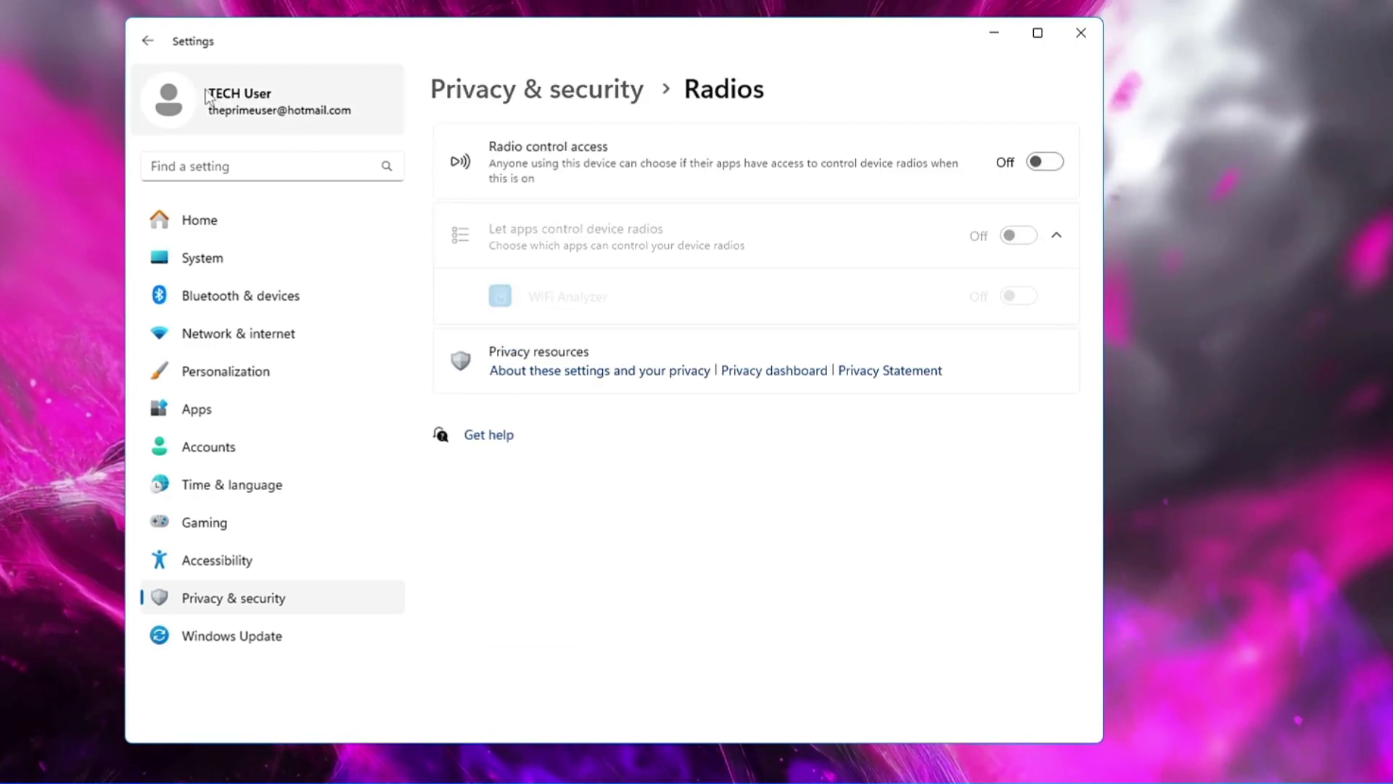
pyautogui.click(146, 41)
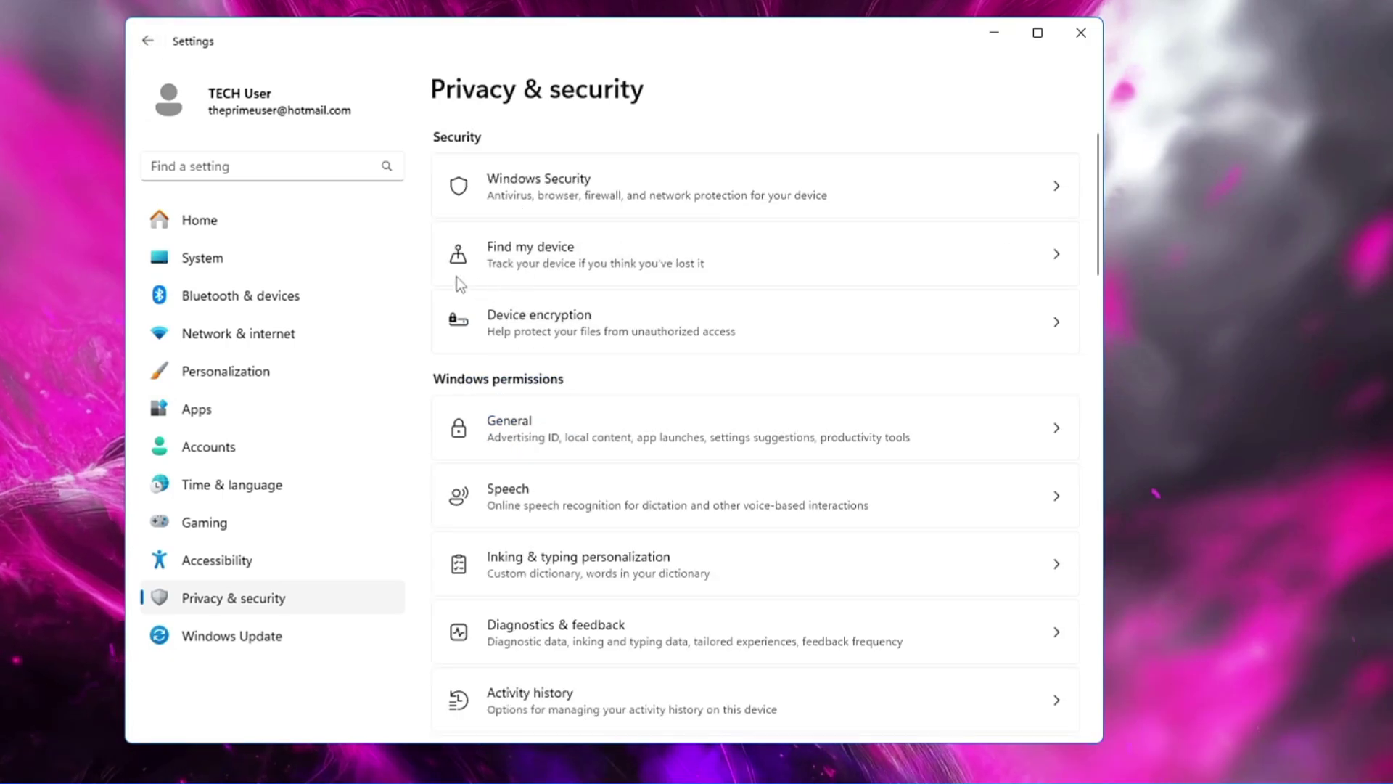
# Review the refresh rates offered in the system's Advanced display settings, keeping 60 Hz selected
pyautogui.click(222, 267)
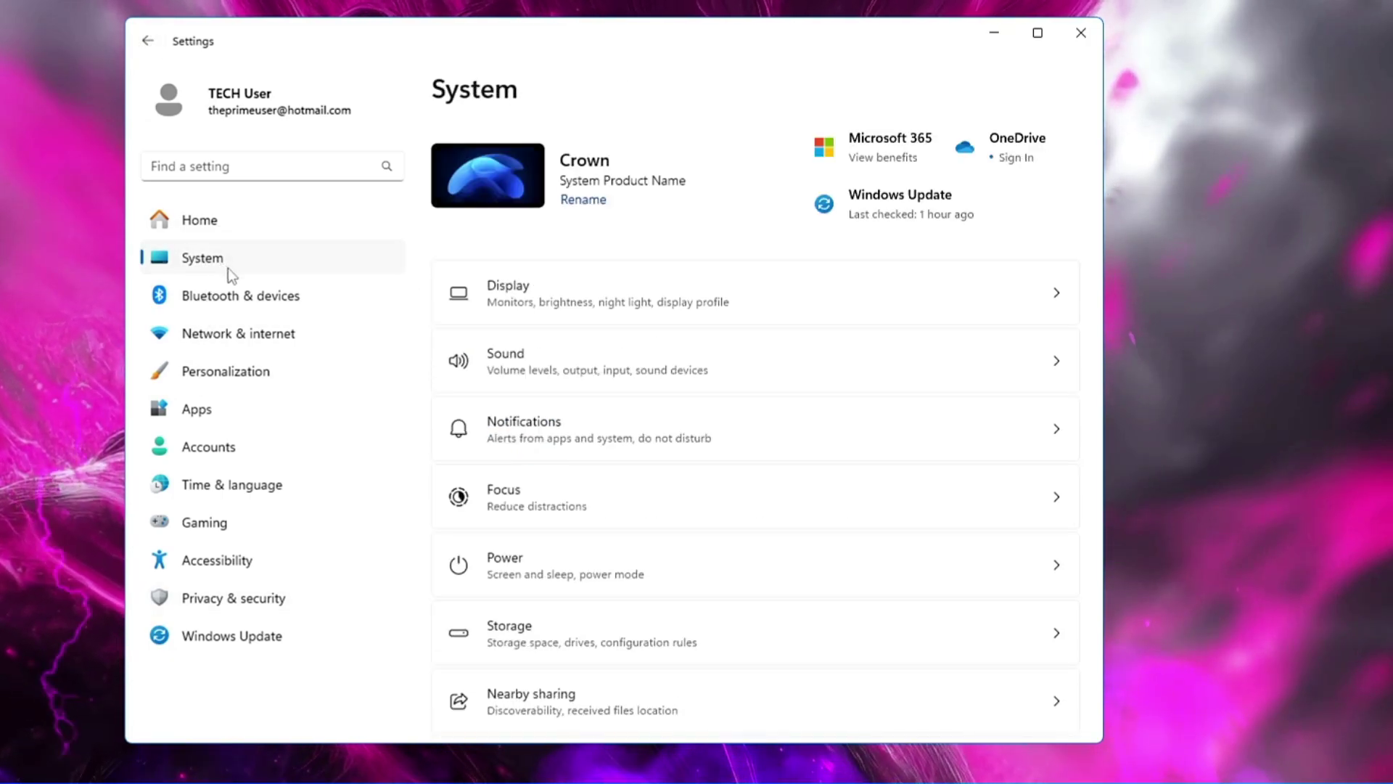
pyautogui.click(600, 308)
pyautogui.scroll(-6, 563, 355)
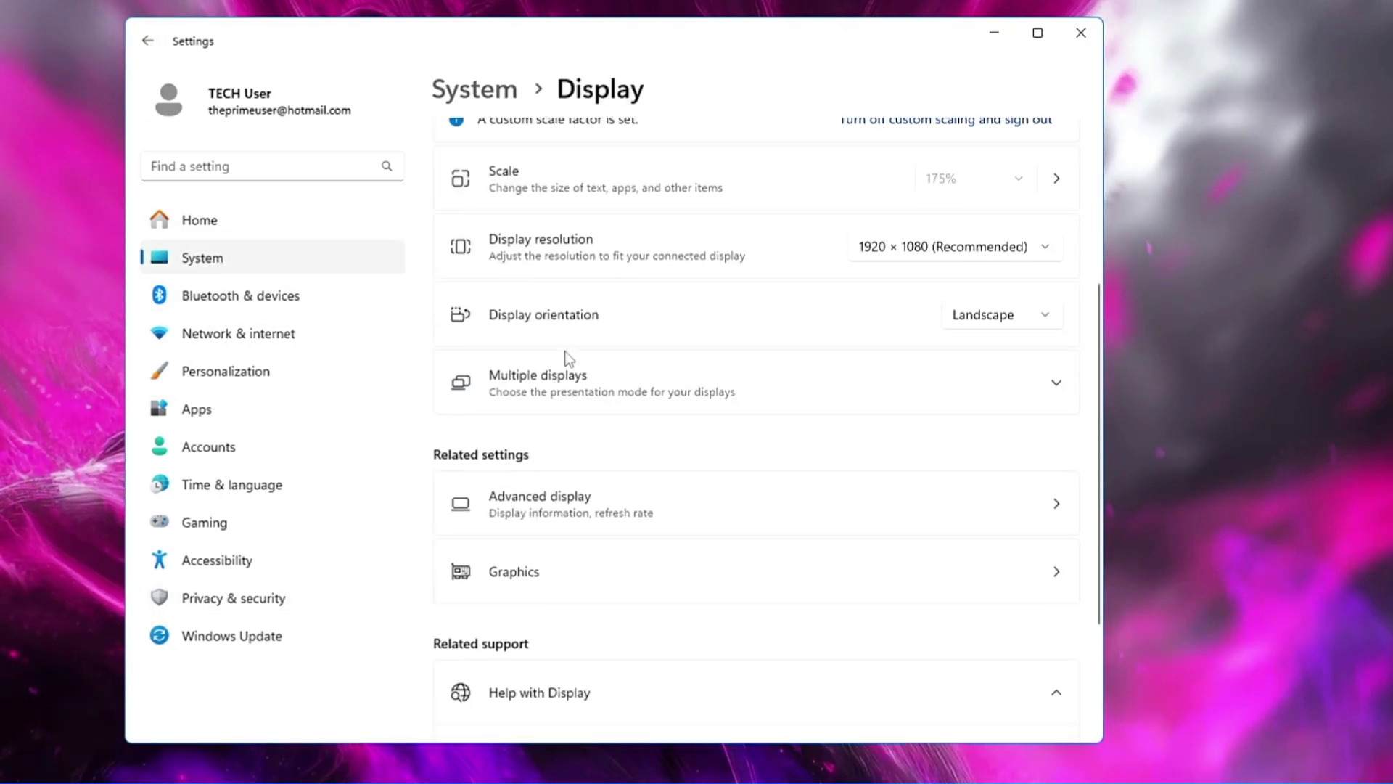
pyautogui.click(570, 429)
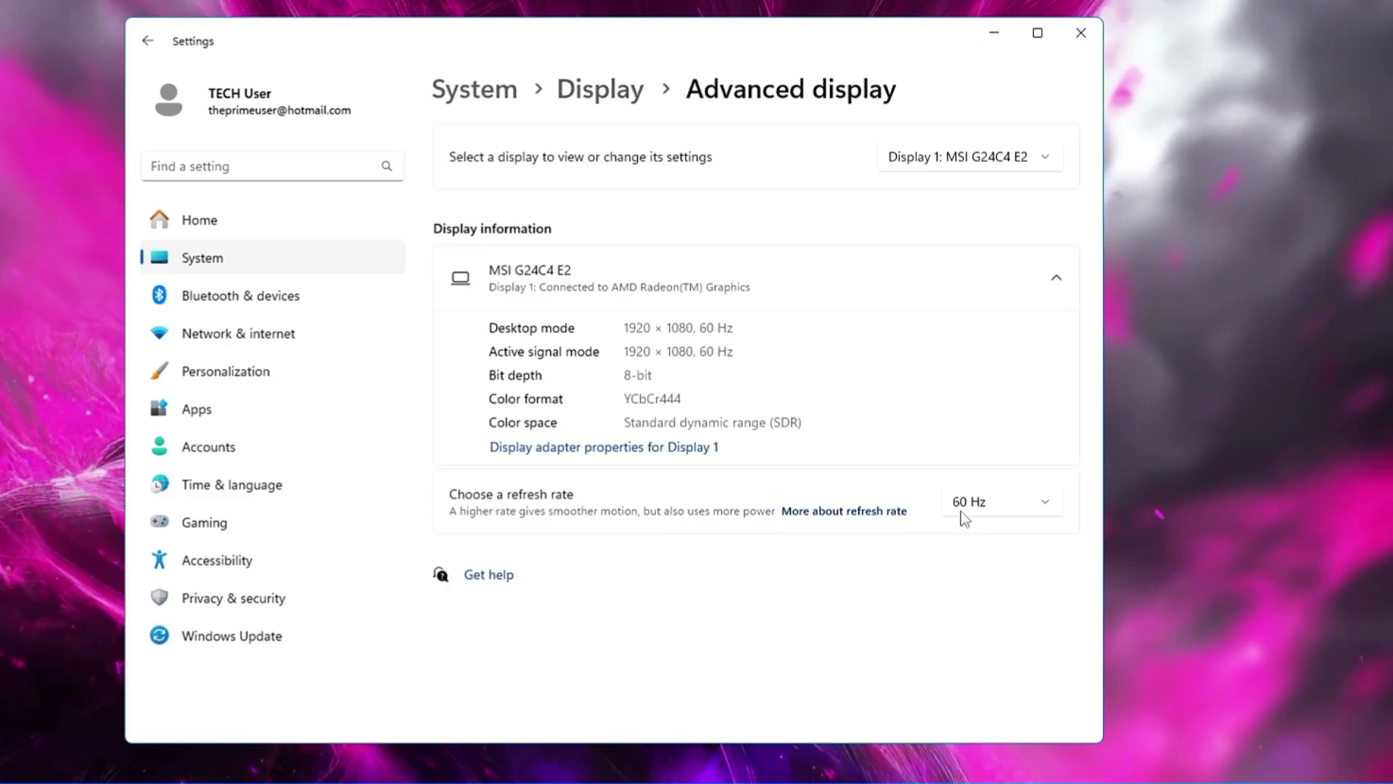
pyautogui.click(986, 507)
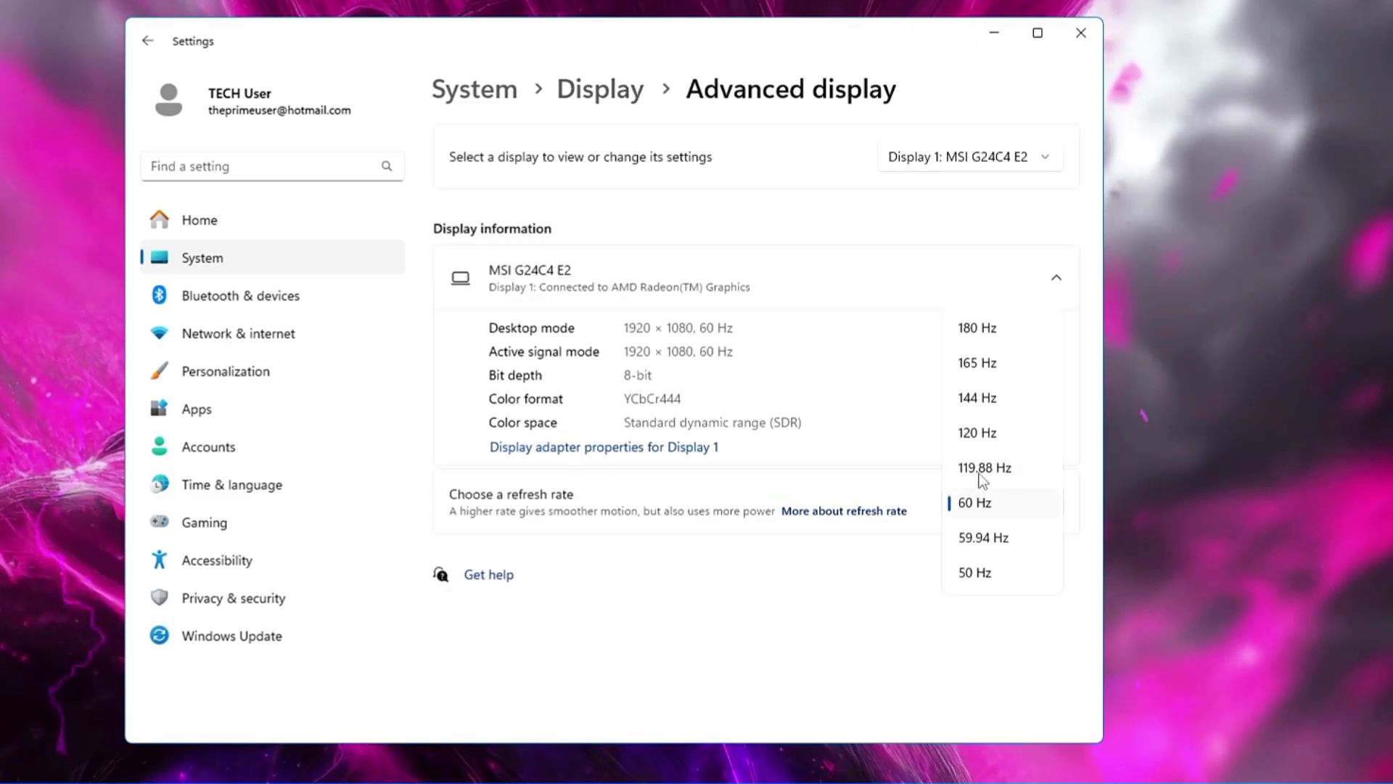
pyautogui.click(1007, 508)
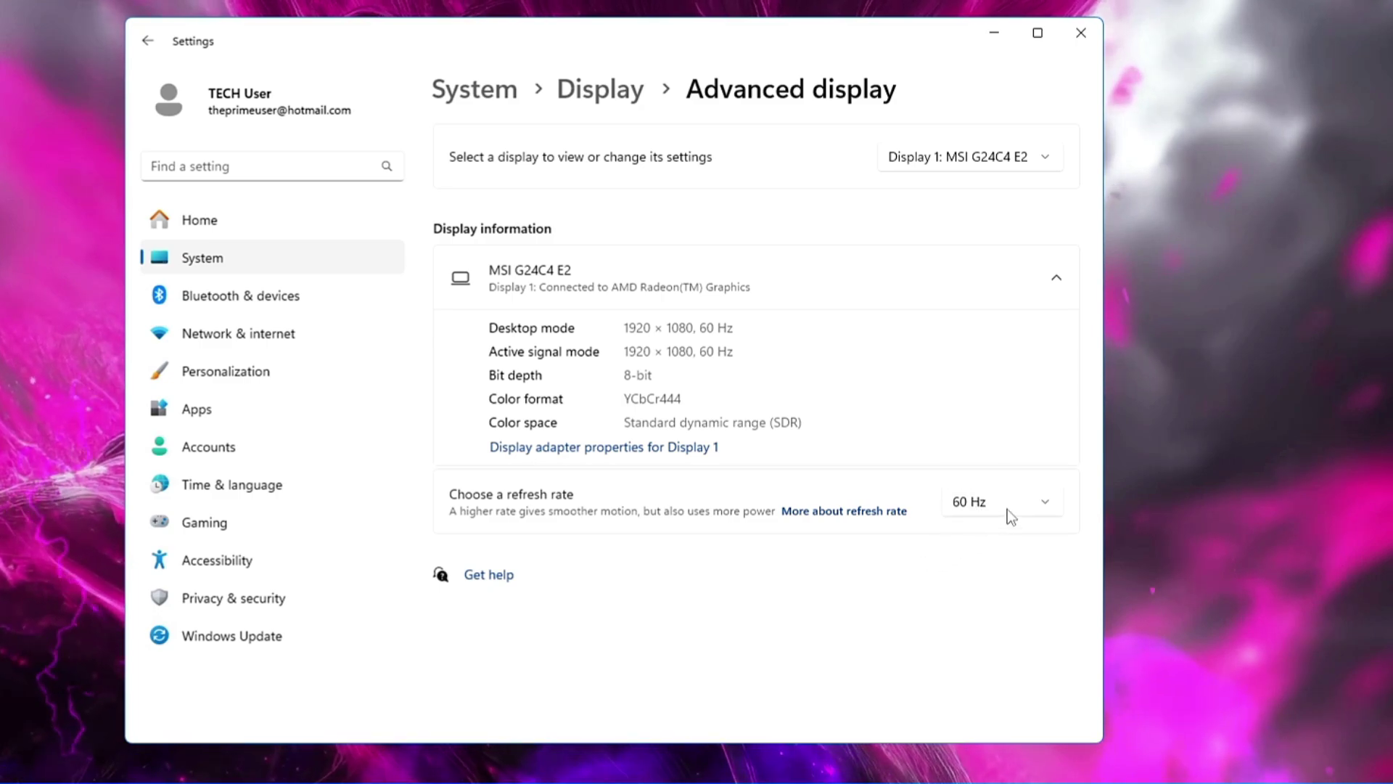
pyautogui.click(1007, 508)
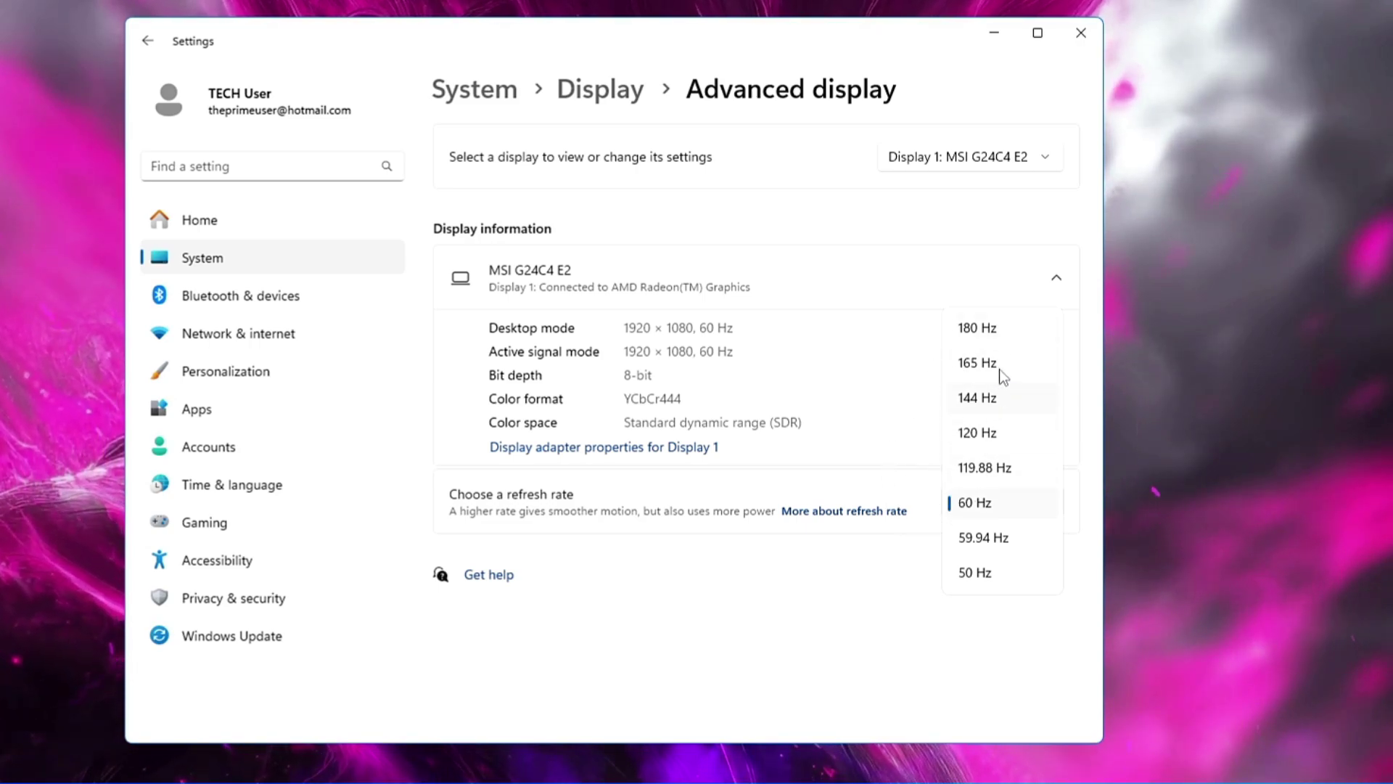
pyautogui.click(994, 508)
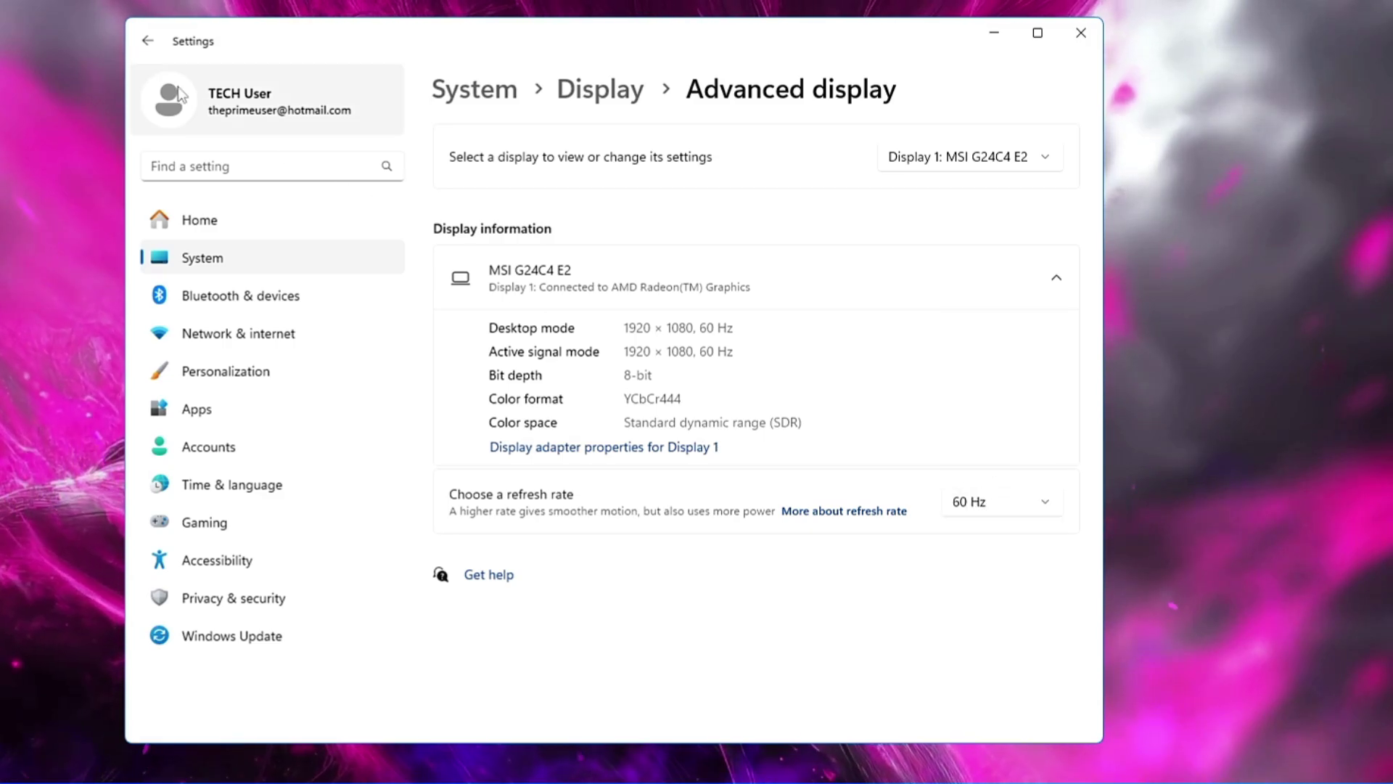
# Open the Graphics settings of the display and review the apps listed under the custom options
pyautogui.click(150, 45)
pyautogui.scroll(-5, 588, 389)
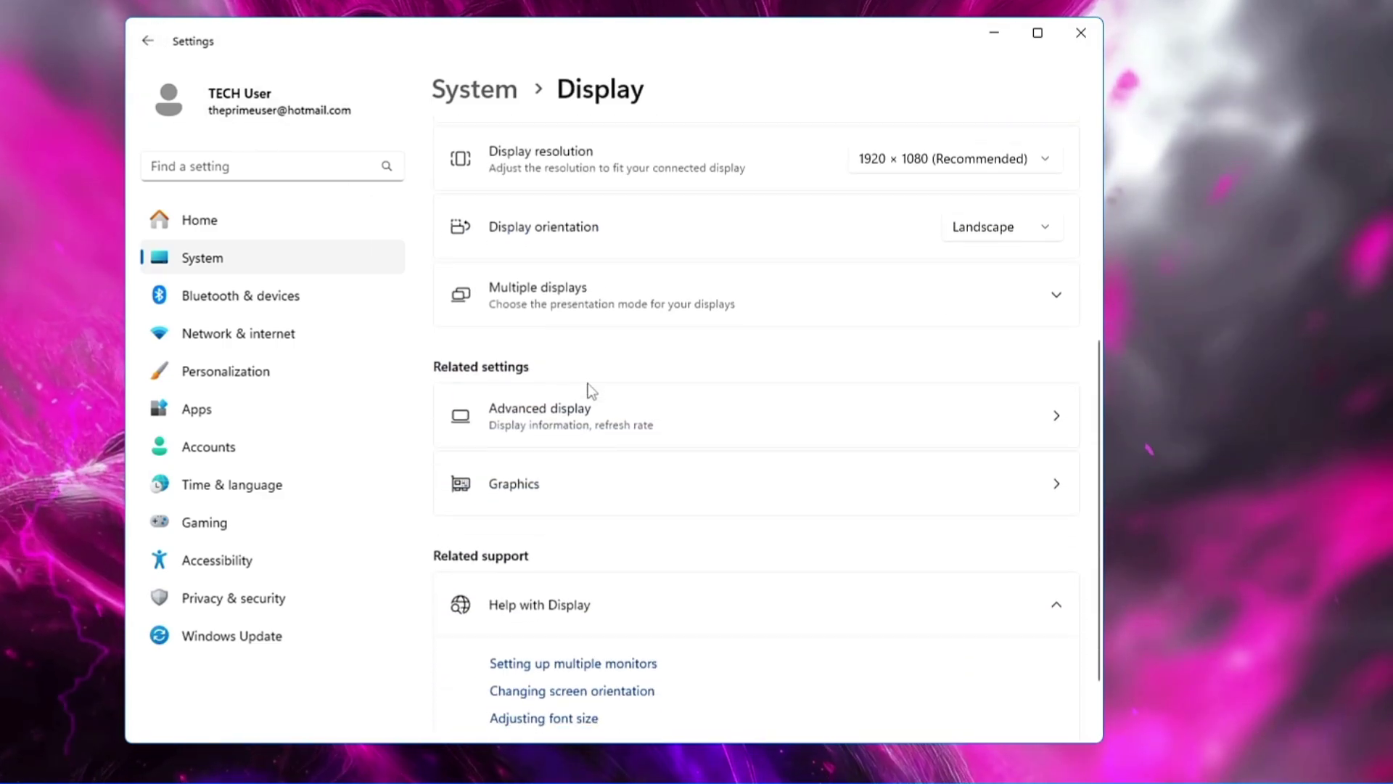
pyautogui.click(551, 483)
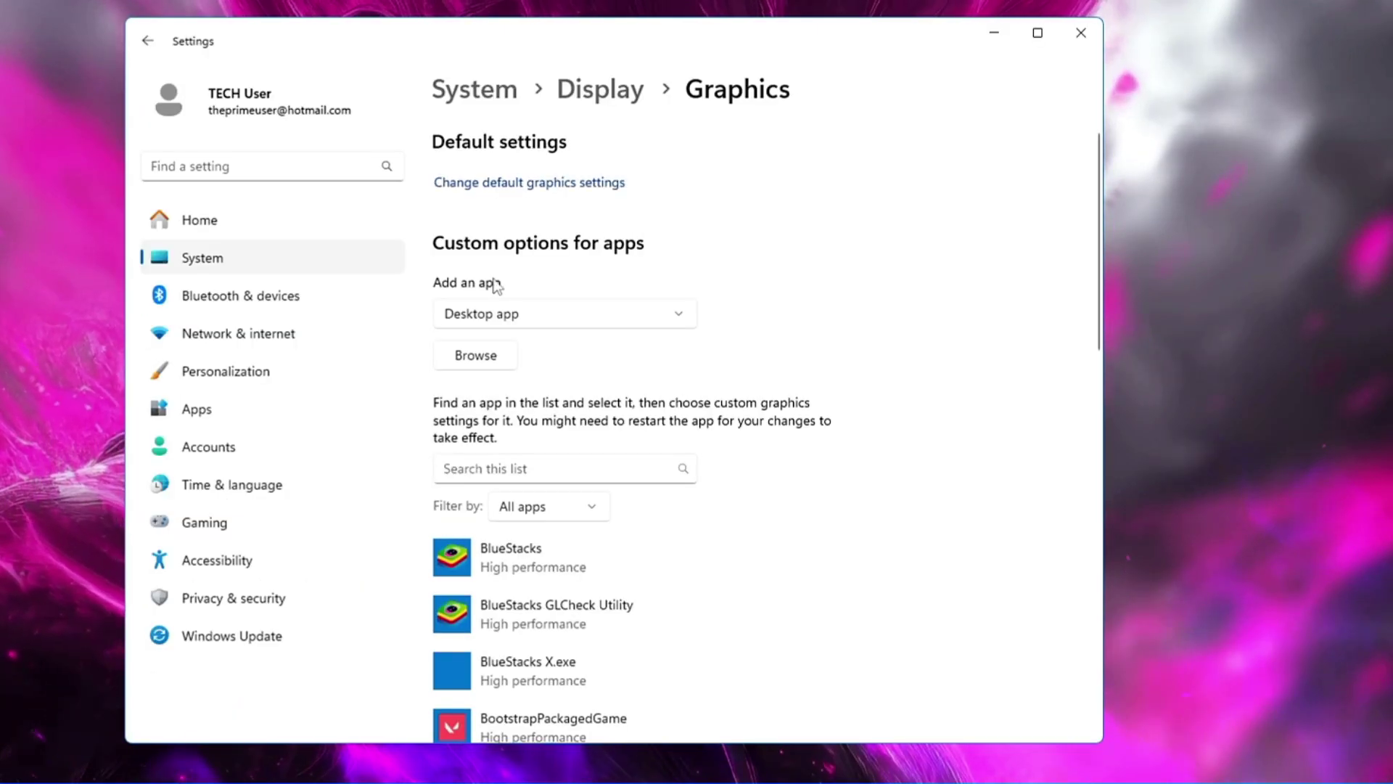
pyautogui.scroll(-3, 492, 285)
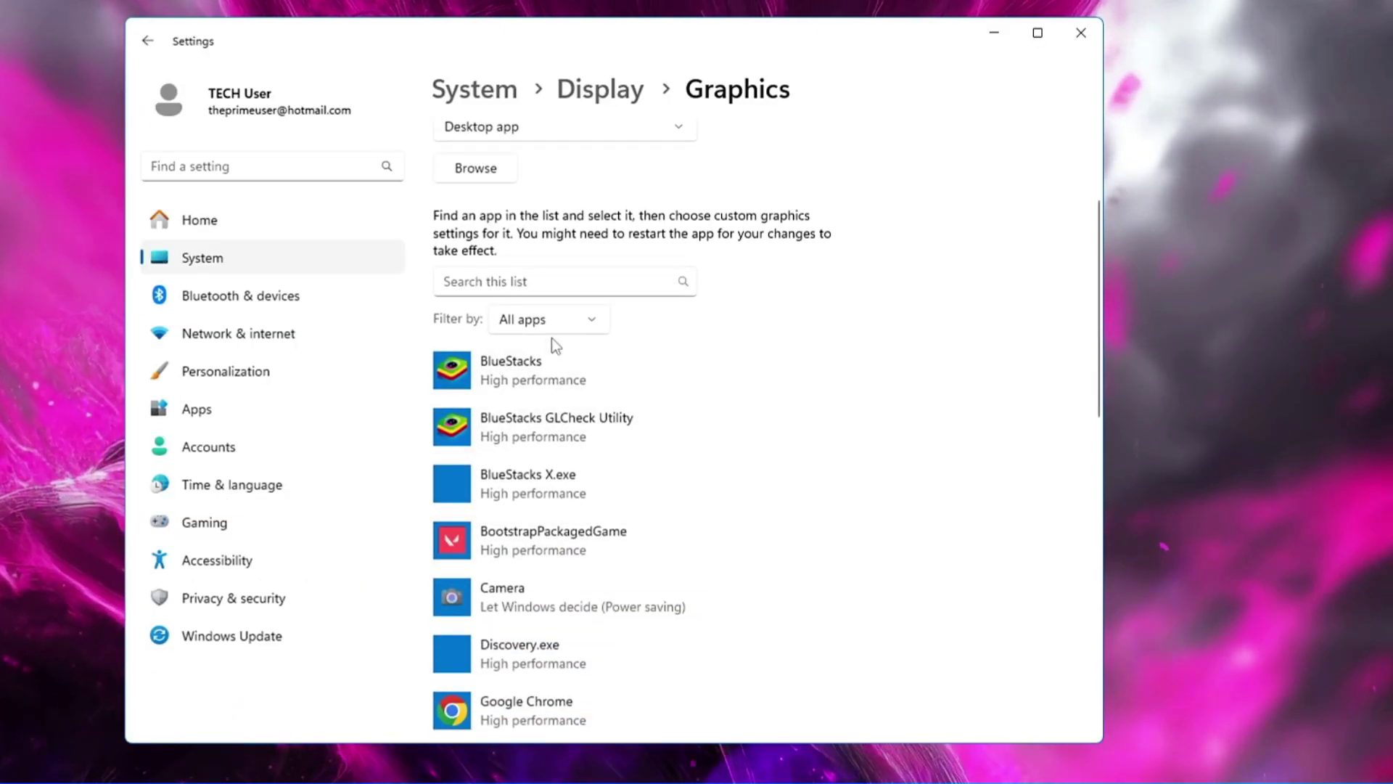
pyautogui.scroll(-1, 553, 343)
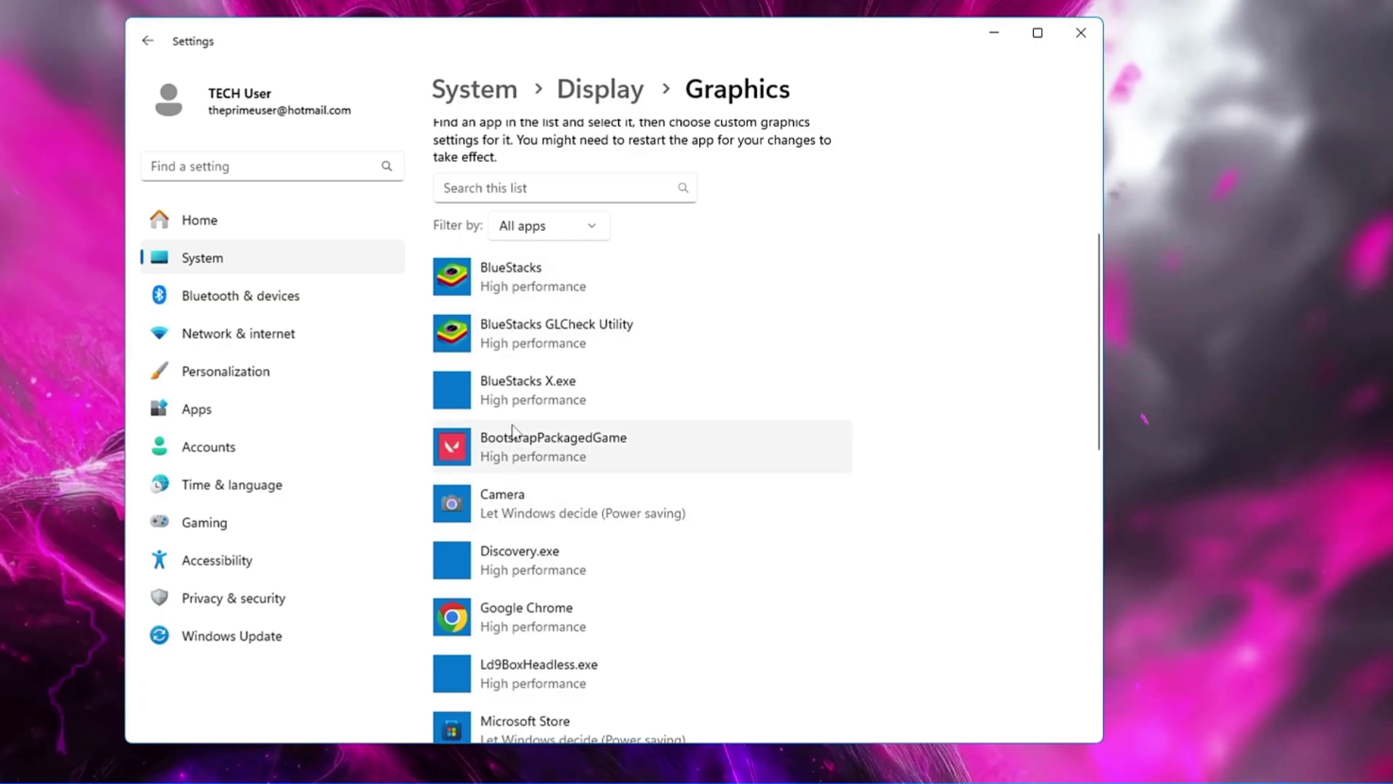
pyautogui.scroll(4, 512, 429)
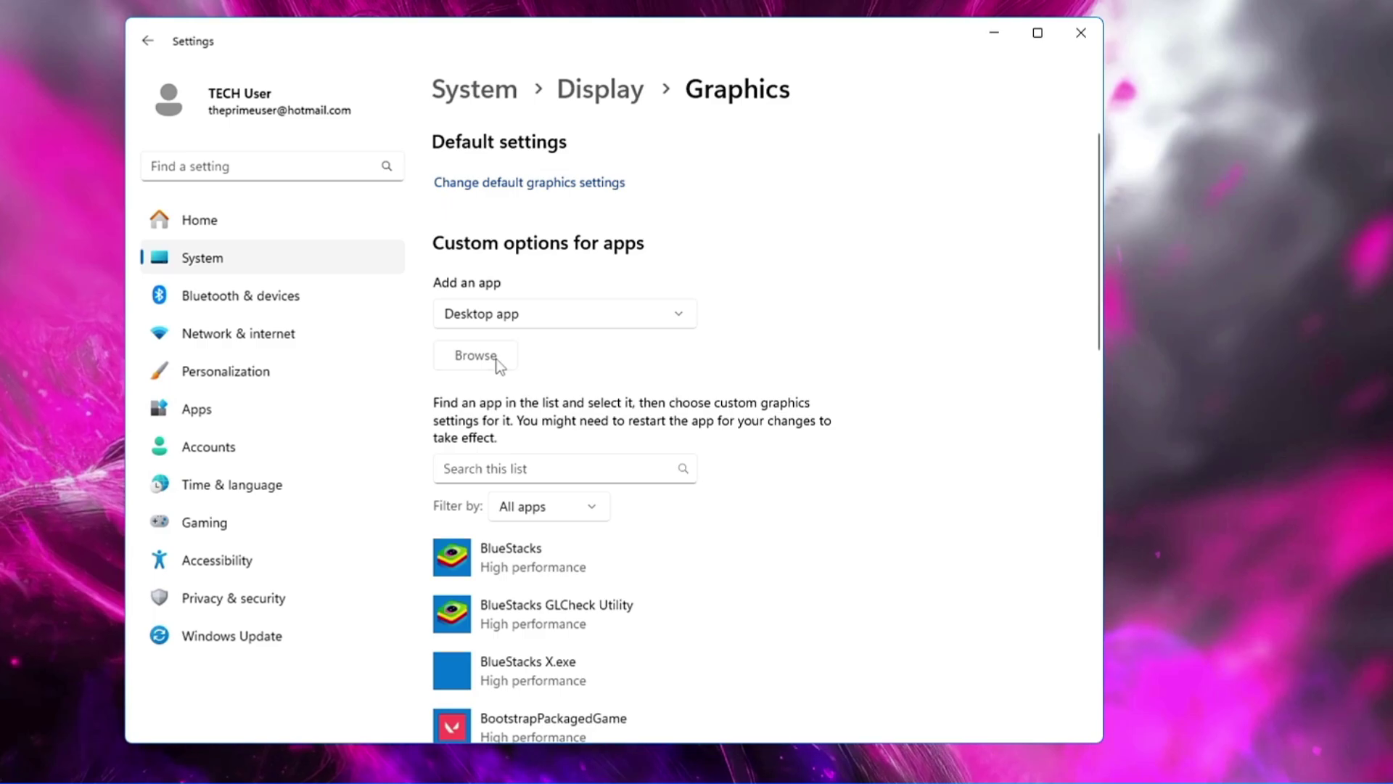
# Start browsing for a desktop app to add to the graphics list, and locate VALORANT's install folder by searching Windows for "valorant"
pyautogui.click(497, 357)
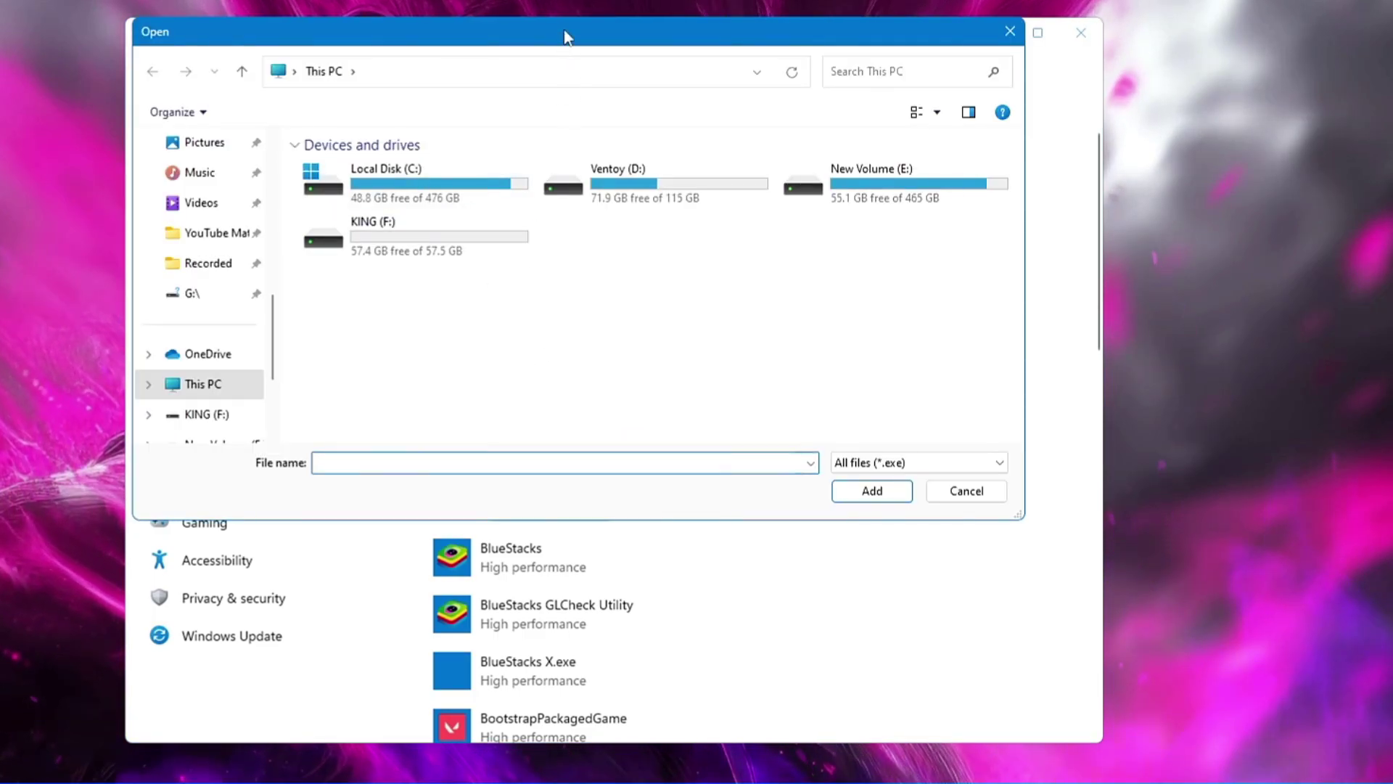
pyautogui.moveTo(566, 36); pyautogui.dragTo(668, 52)
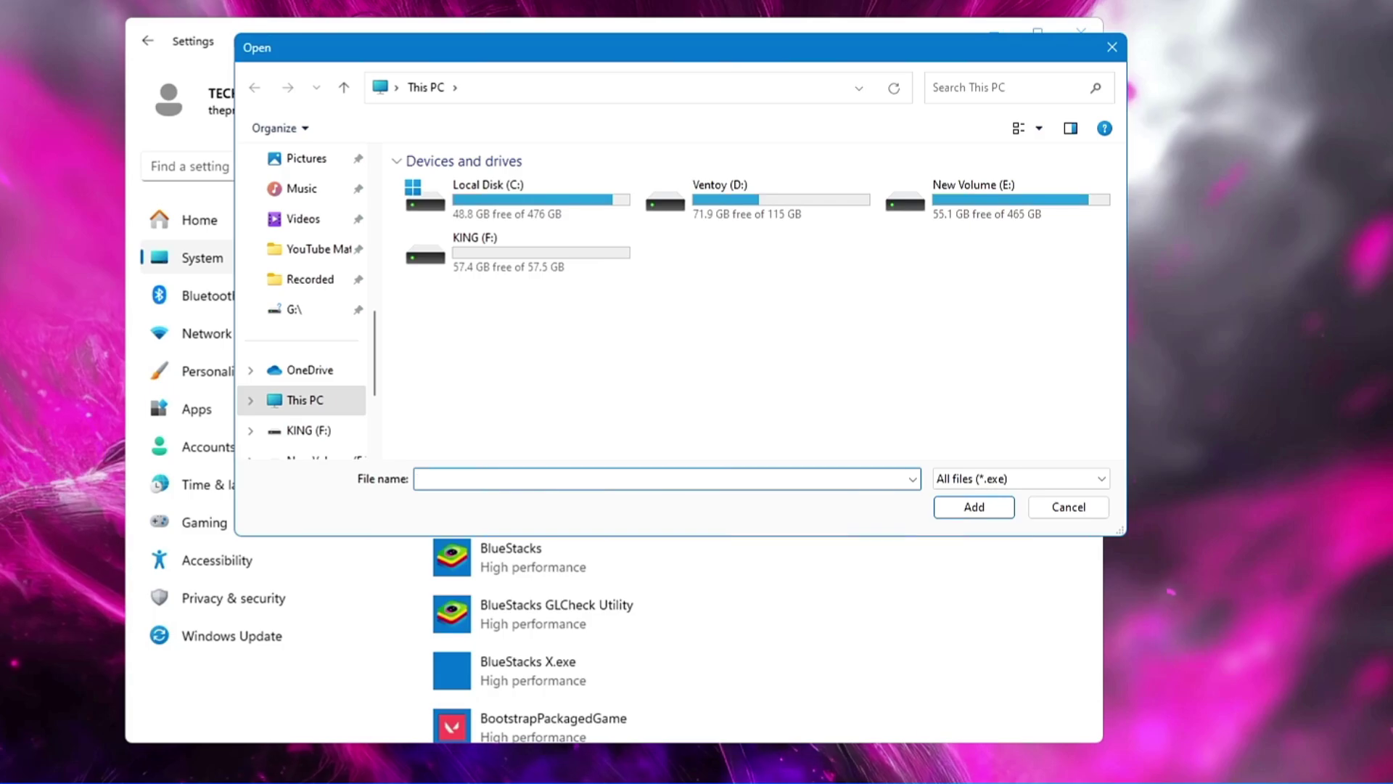
pyautogui.press('super+s')
pyautogui.write('valorant')
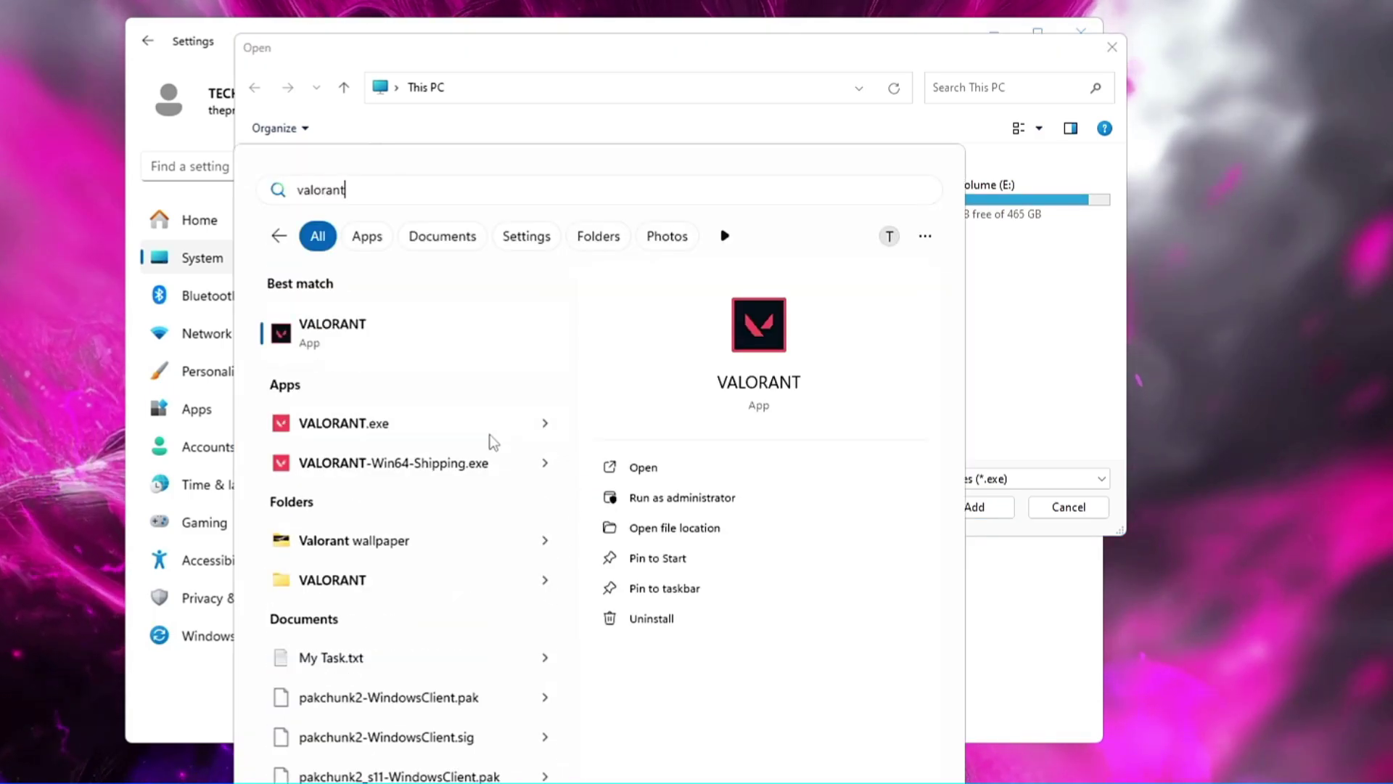
pyautogui.rightClick(370, 333)
pyautogui.click(418, 385)
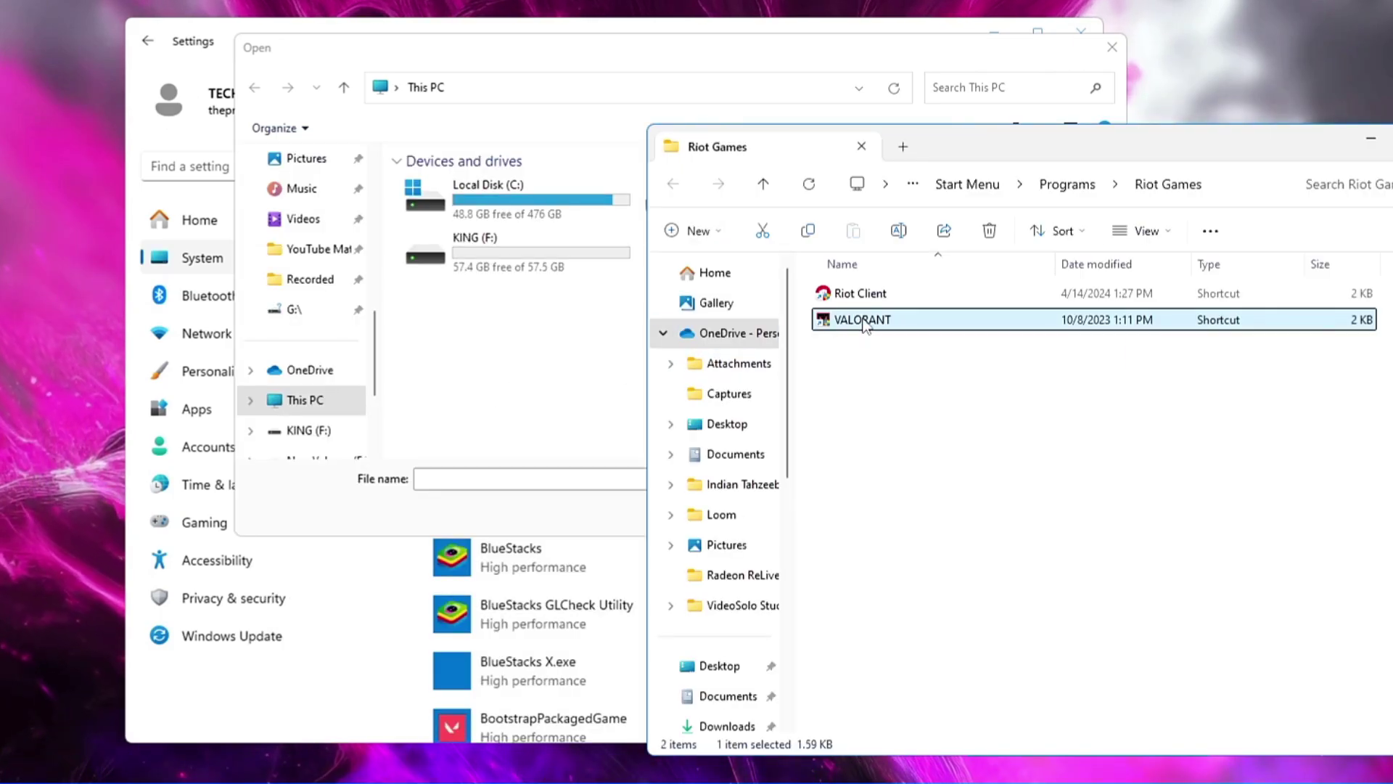
pyautogui.rightClick(862, 319)
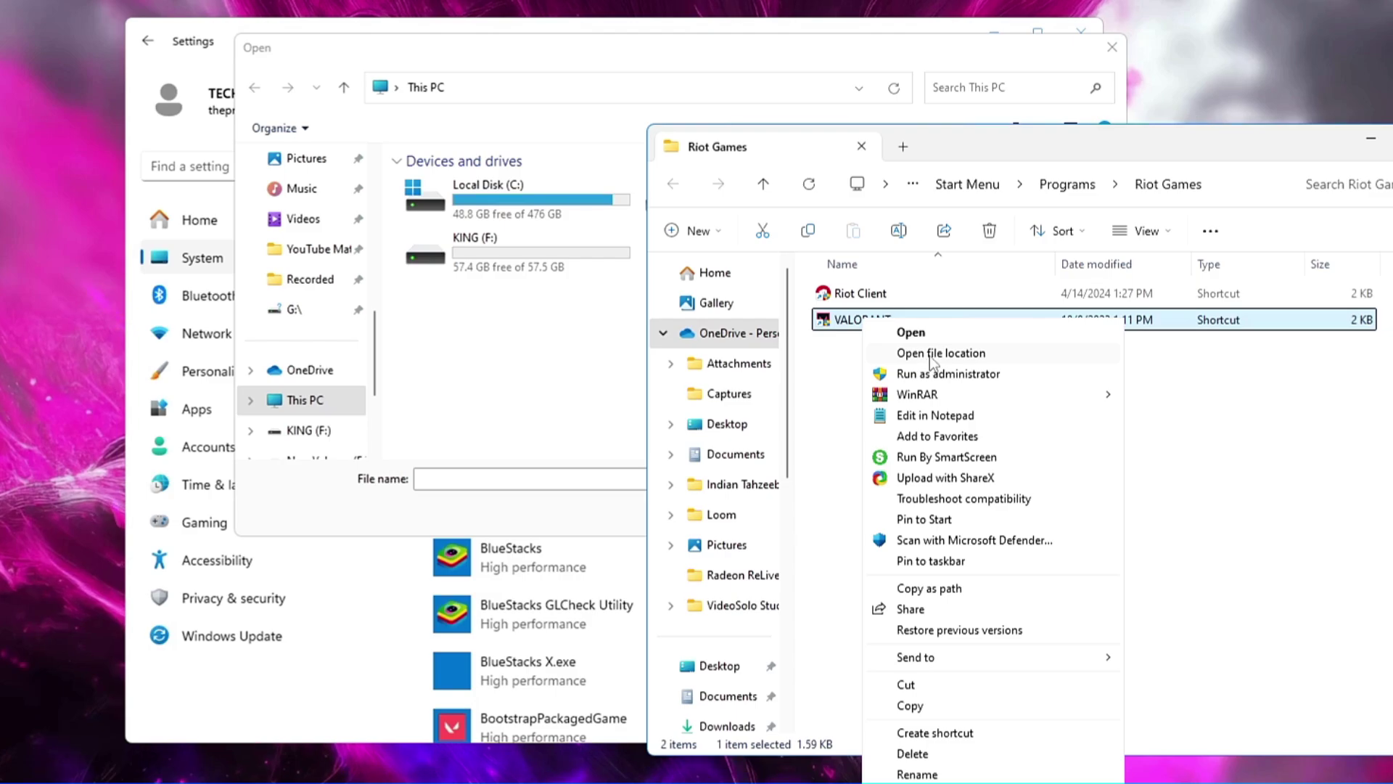
pyautogui.click(929, 354)
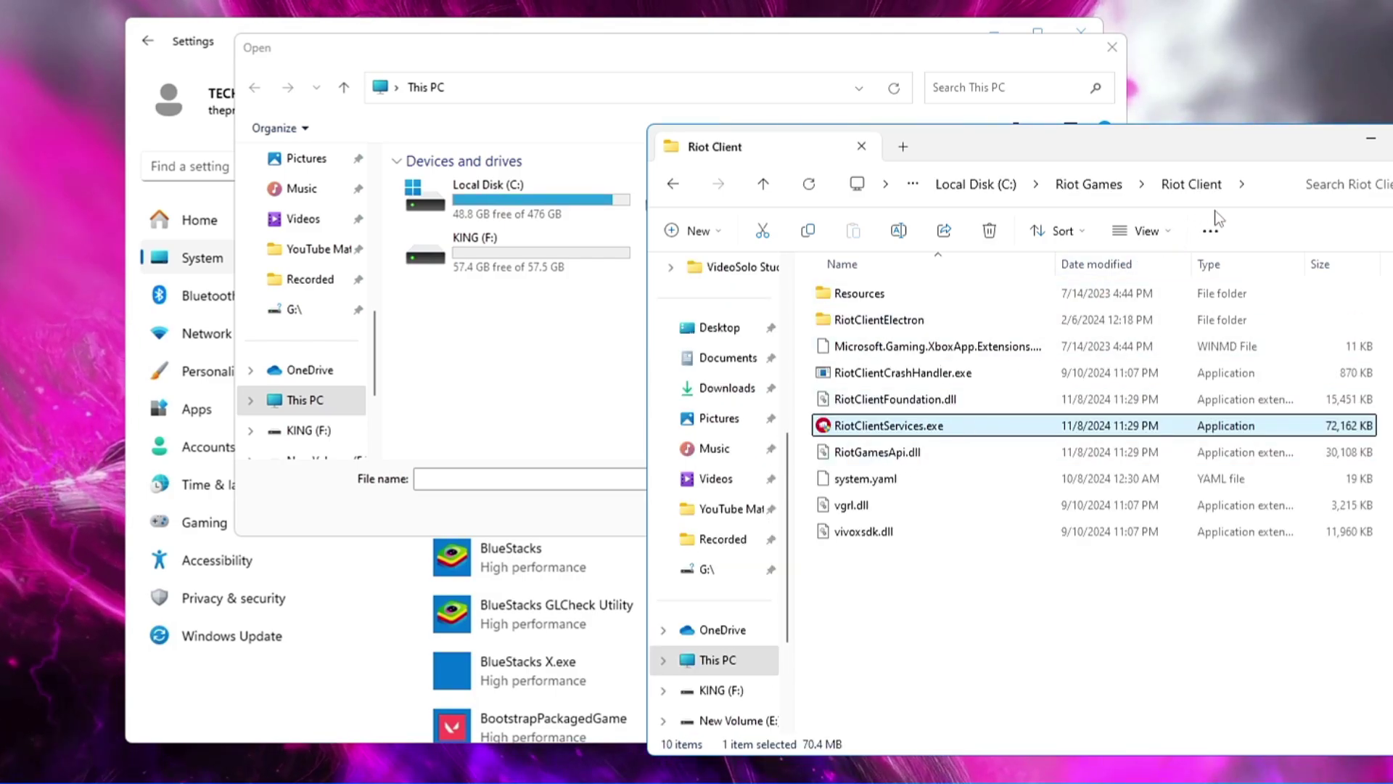
# Copy the folder path C:\Riot Games\Riot Client and minimize the File Explorer window
pyautogui.click(1138, 182)
pyautogui.hotkey('ctrl', 'c')
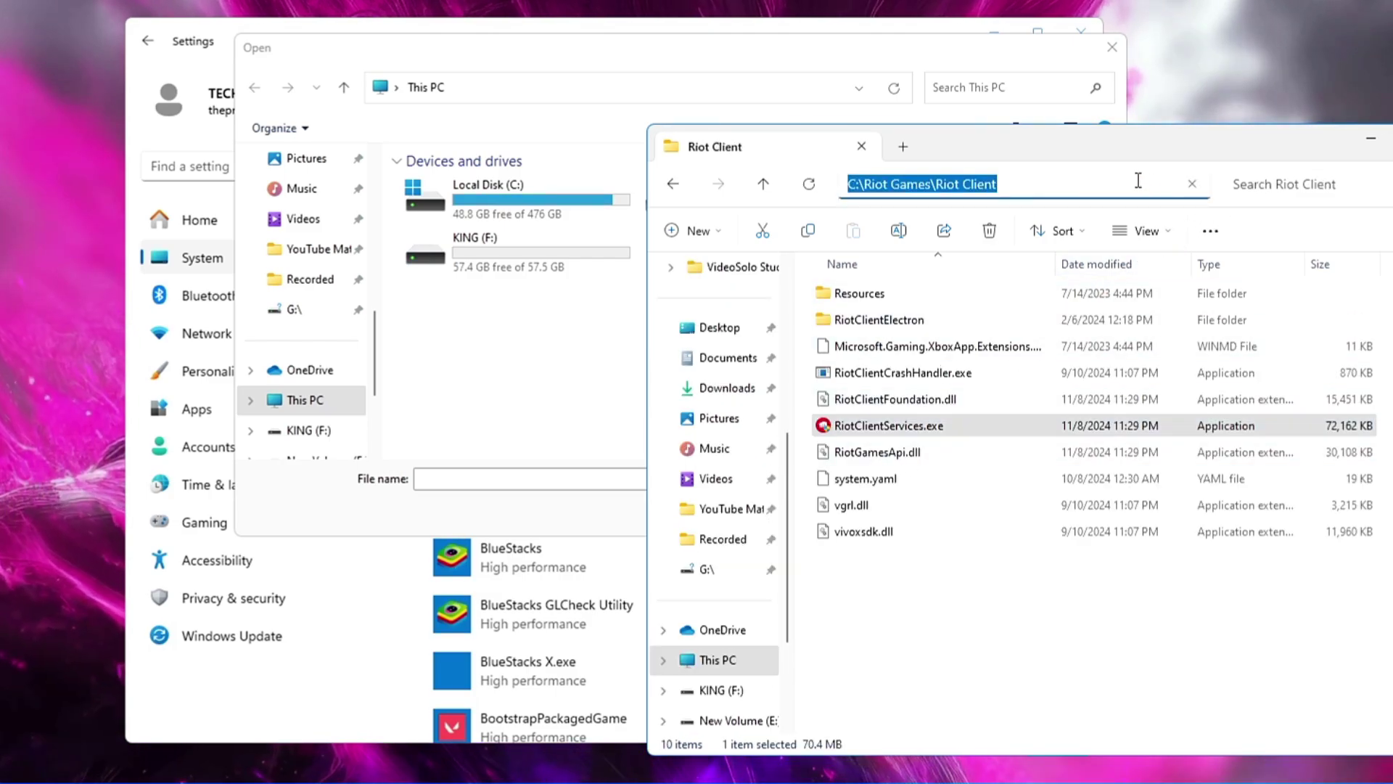
pyautogui.rightClick(964, 188)
pyautogui.click(995, 226)
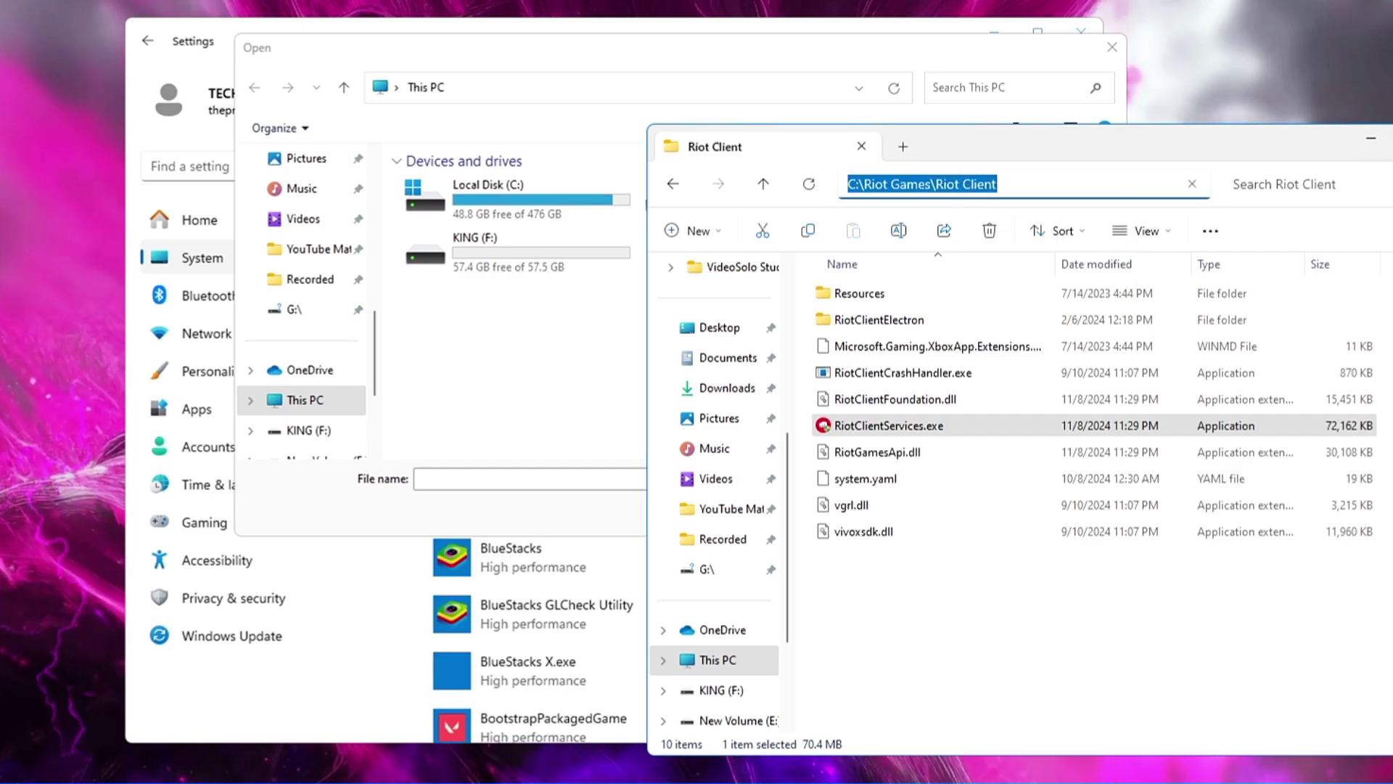
pyautogui.click(1371, 138)
# Go to the copied Riot Client folder in the Open dialog and add RiotClientServices.exe to the custom graphics apps
pyautogui.moveTo(559, 38); pyautogui.dragTo(609, 80)
pyautogui.click(609, 124)
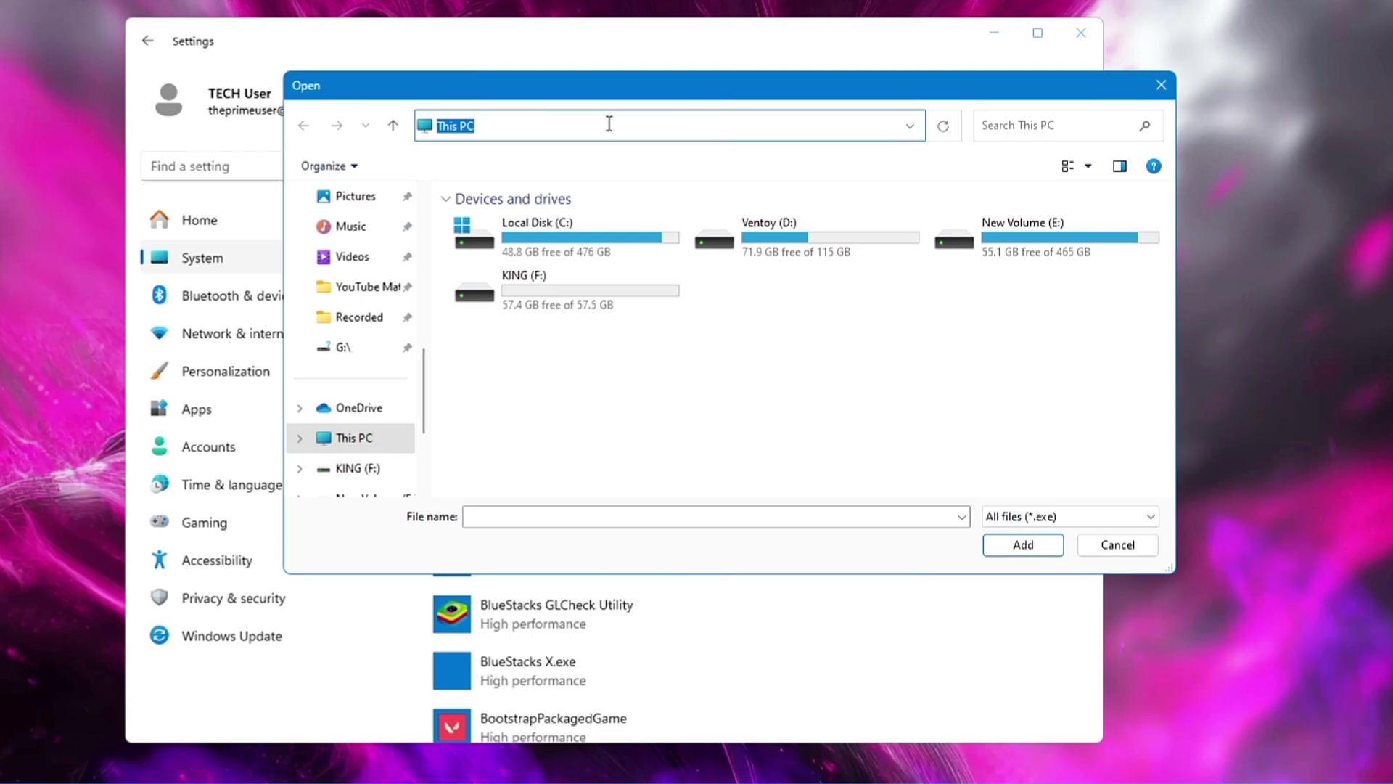
pyautogui.hotkey('ctrl', 'v')
pyautogui.press('Return')
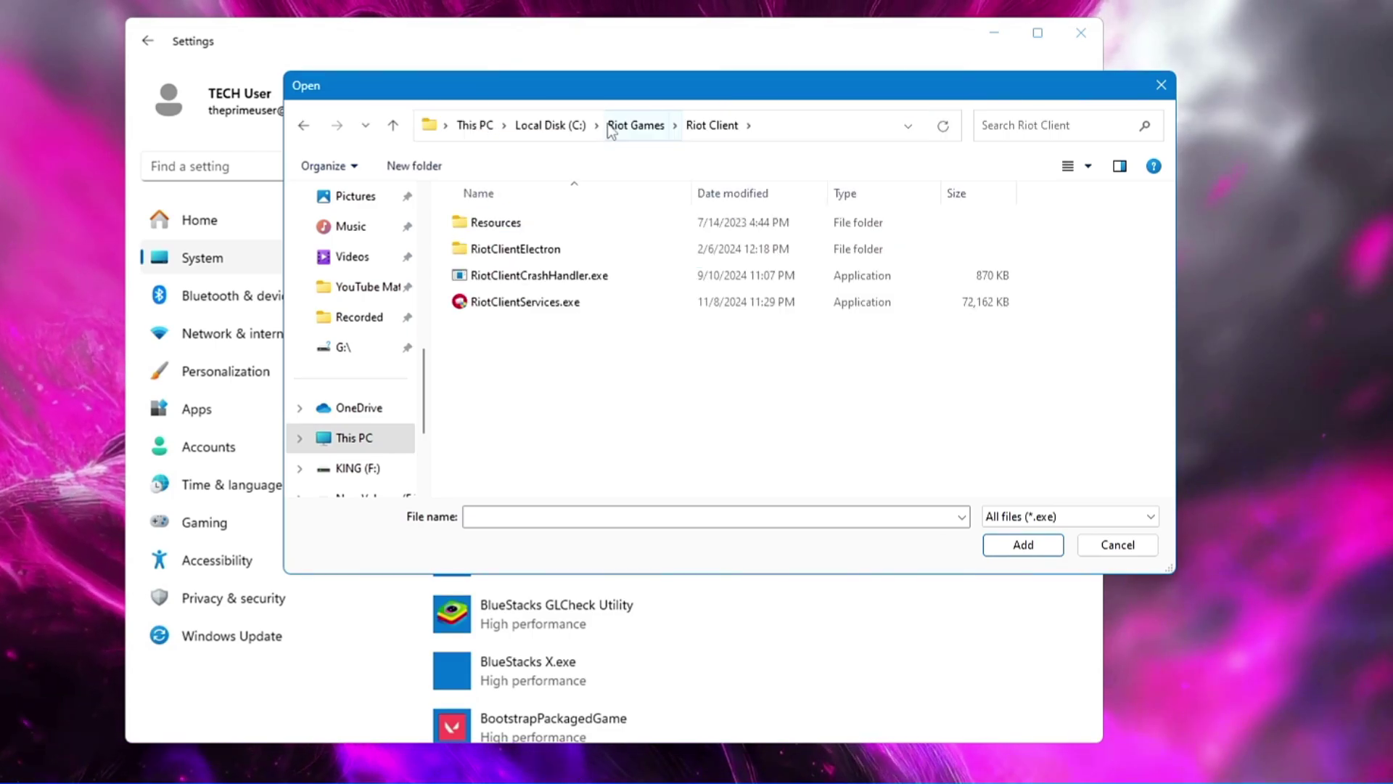
pyautogui.click(526, 303)
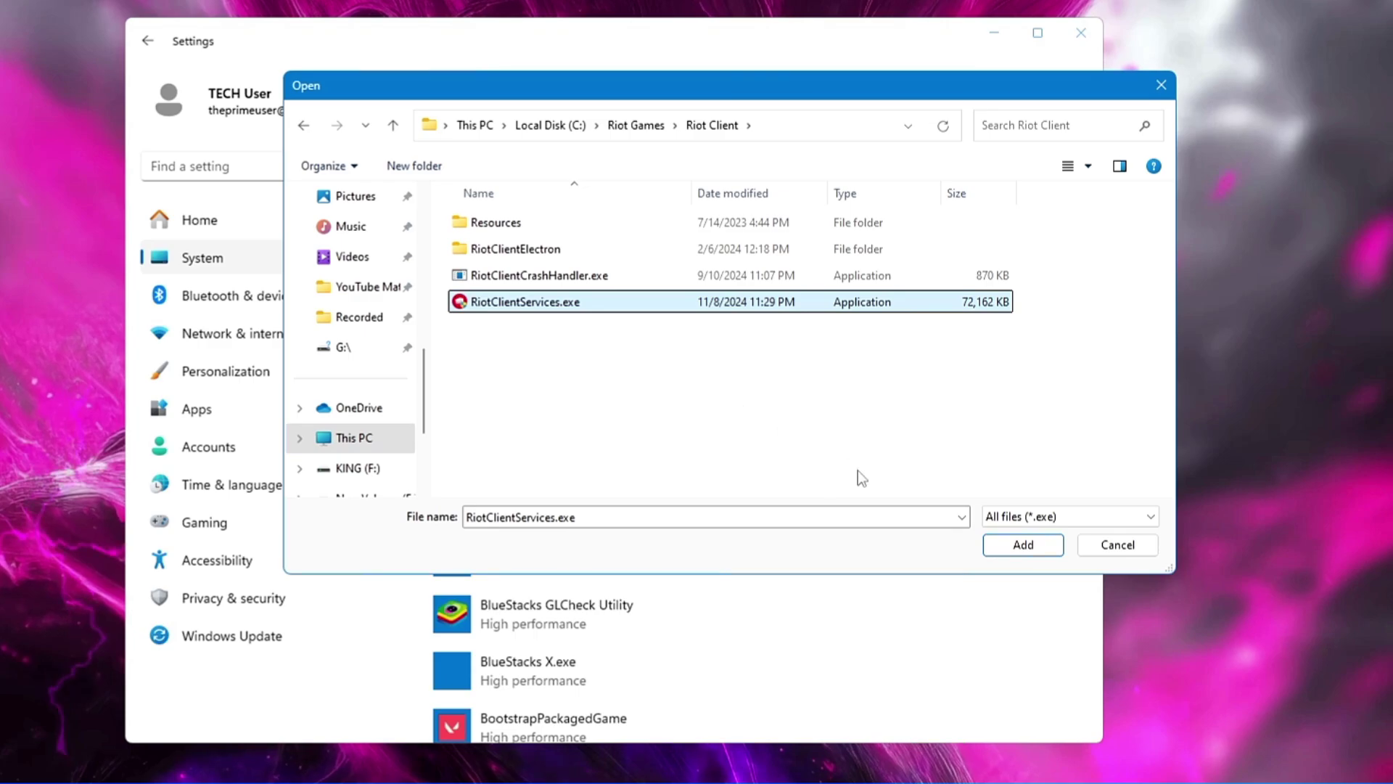
pyautogui.click(1023, 545)
# Save Riot Client's graphics preference as High performance and close Settings
pyautogui.scroll(-10, 519, 342)
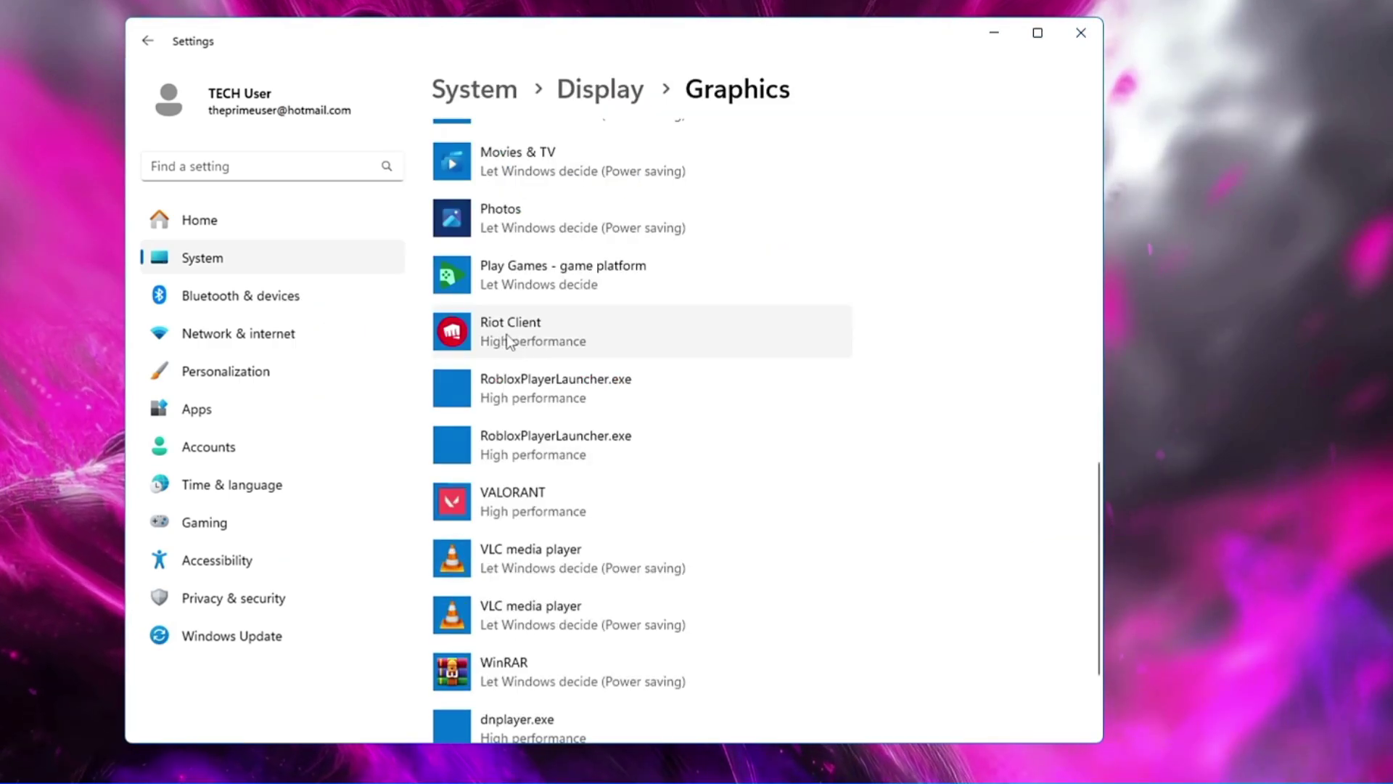
pyautogui.click(553, 342)
pyautogui.click(727, 415)
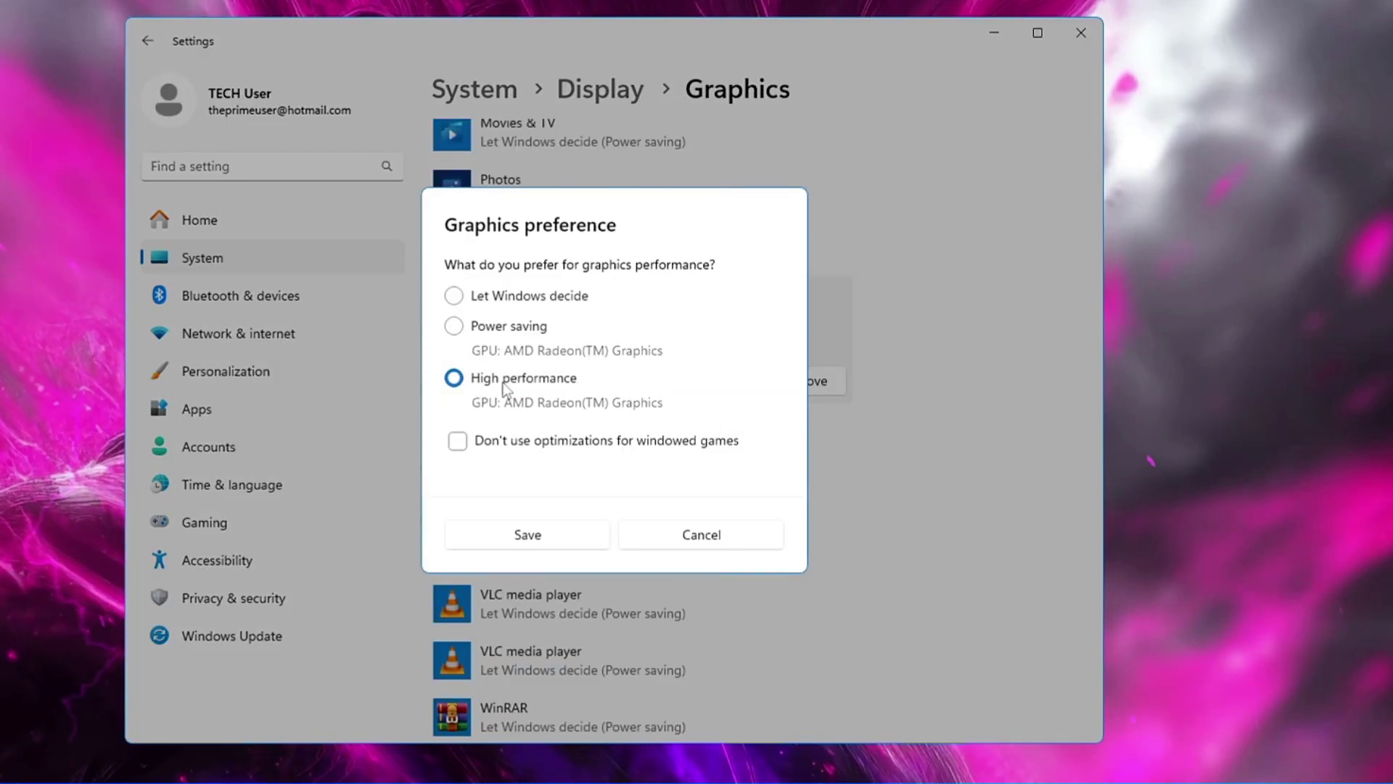
pyautogui.click(541, 538)
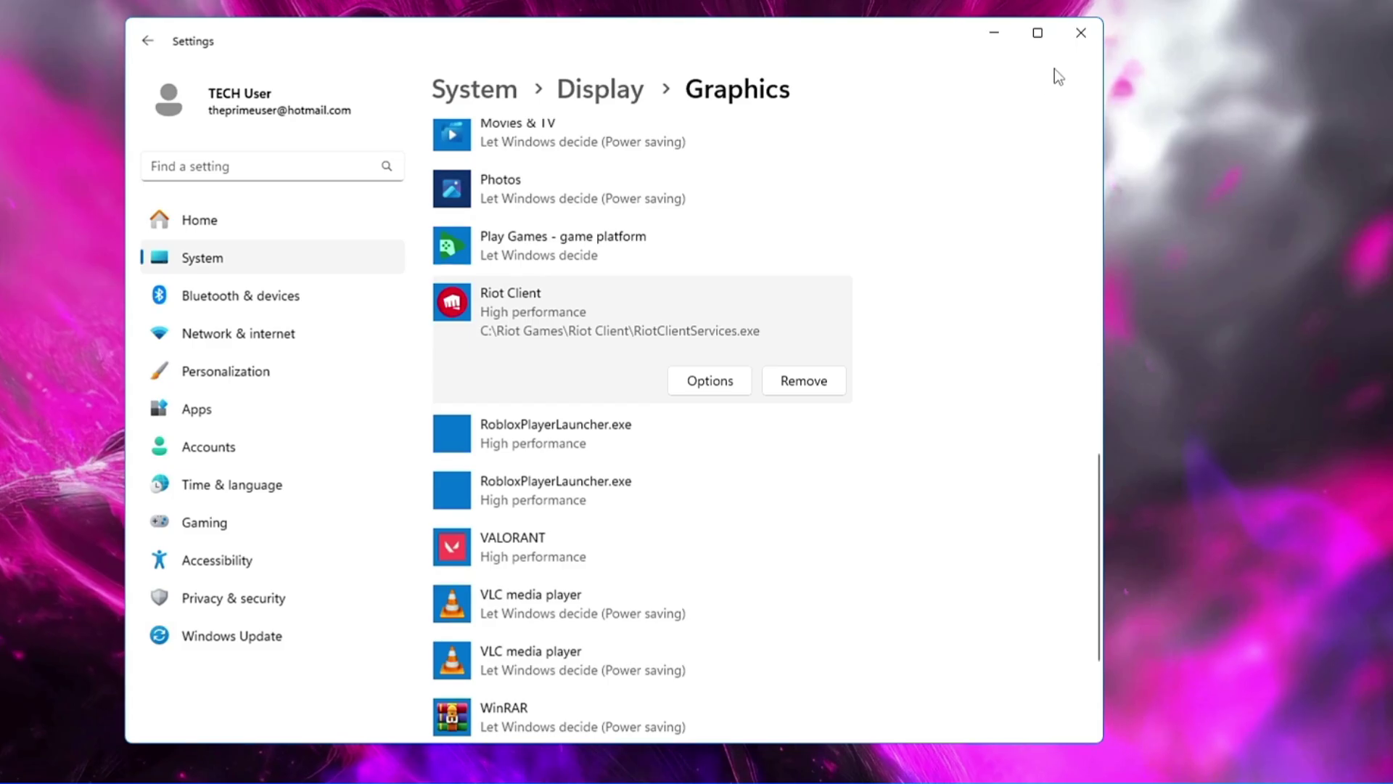
pyautogui.click(1083, 32)
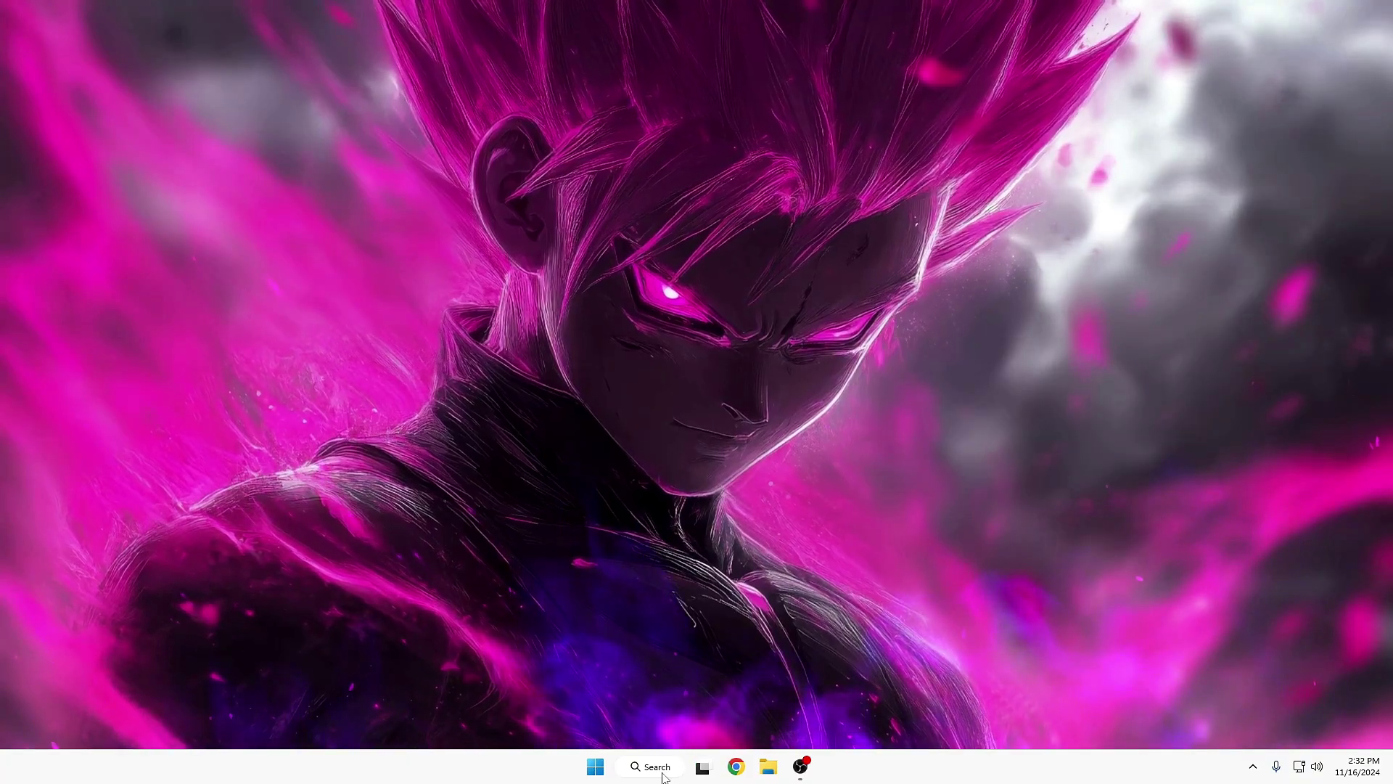
# Open System Properties with sysdm.cpl and bring up the advanced Performance settings
pyautogui.click(657, 767)
pyautogui.write('sy')
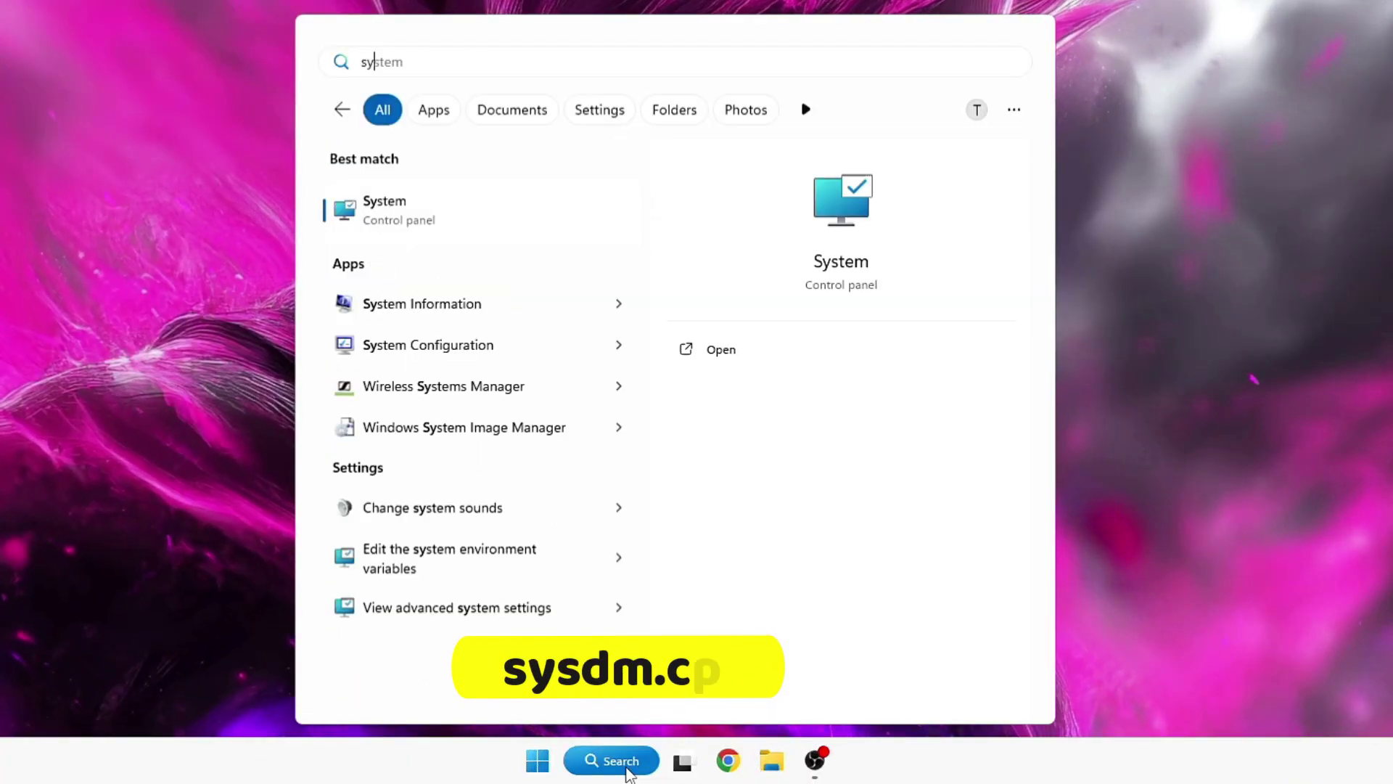
pyautogui.write('sdm.cpl')
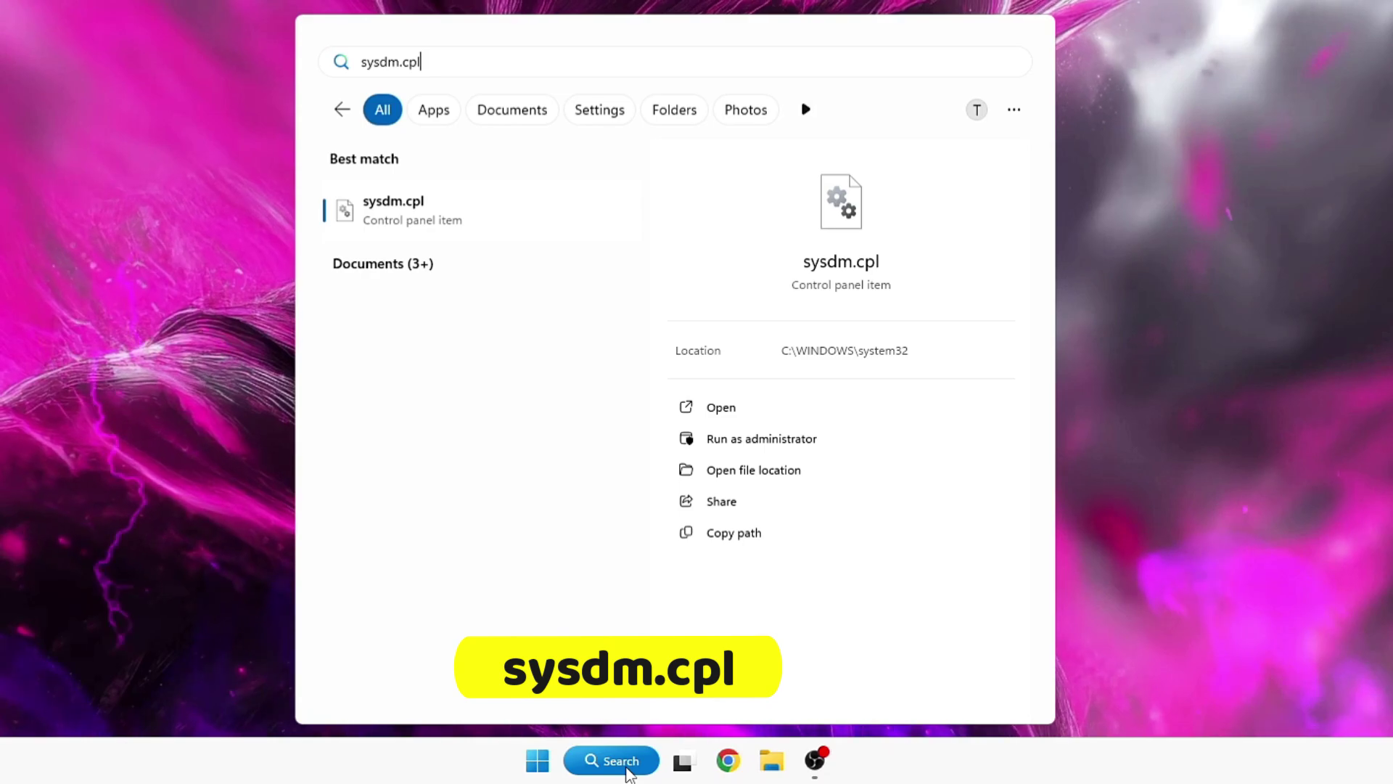
pyautogui.press('Return')
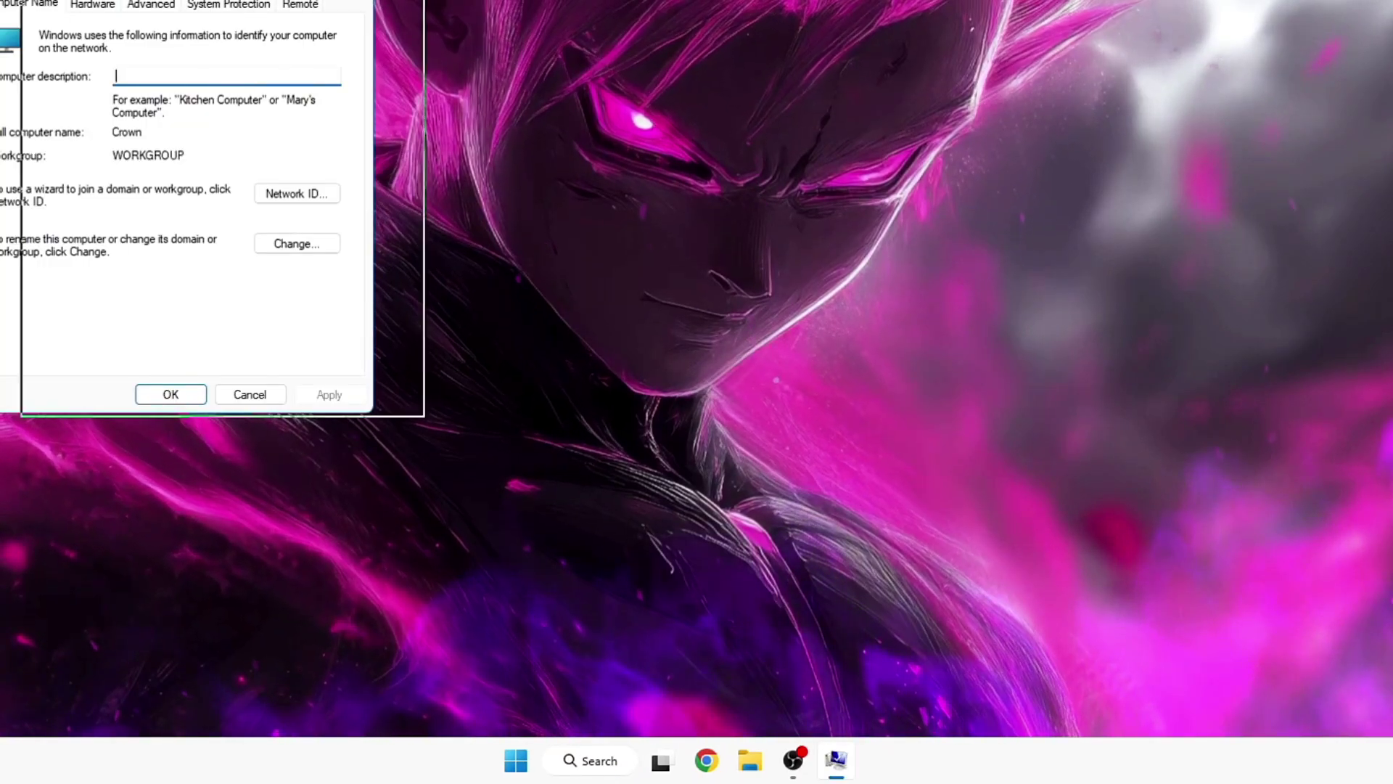
pyautogui.moveTo(214, 13); pyautogui.dragTo(702, 13)
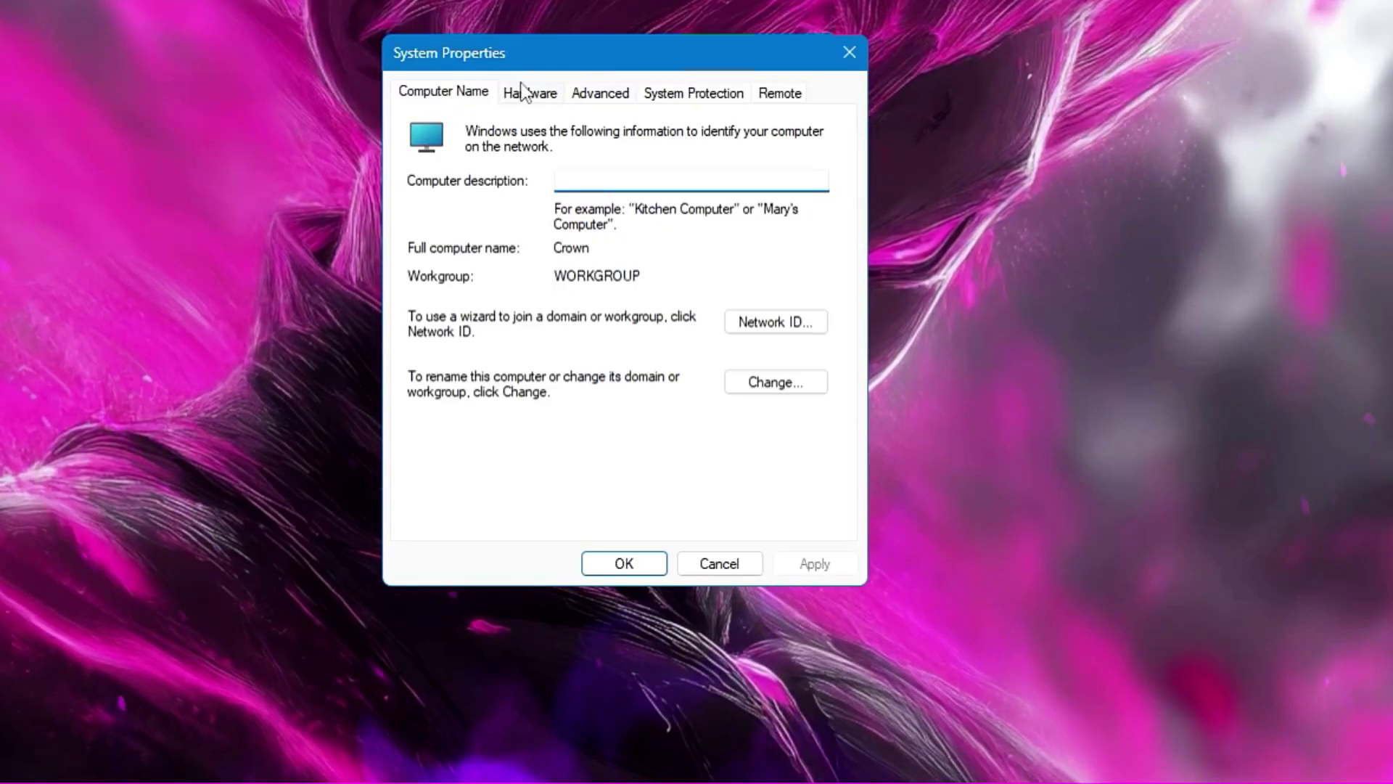
pyautogui.click(606, 94)
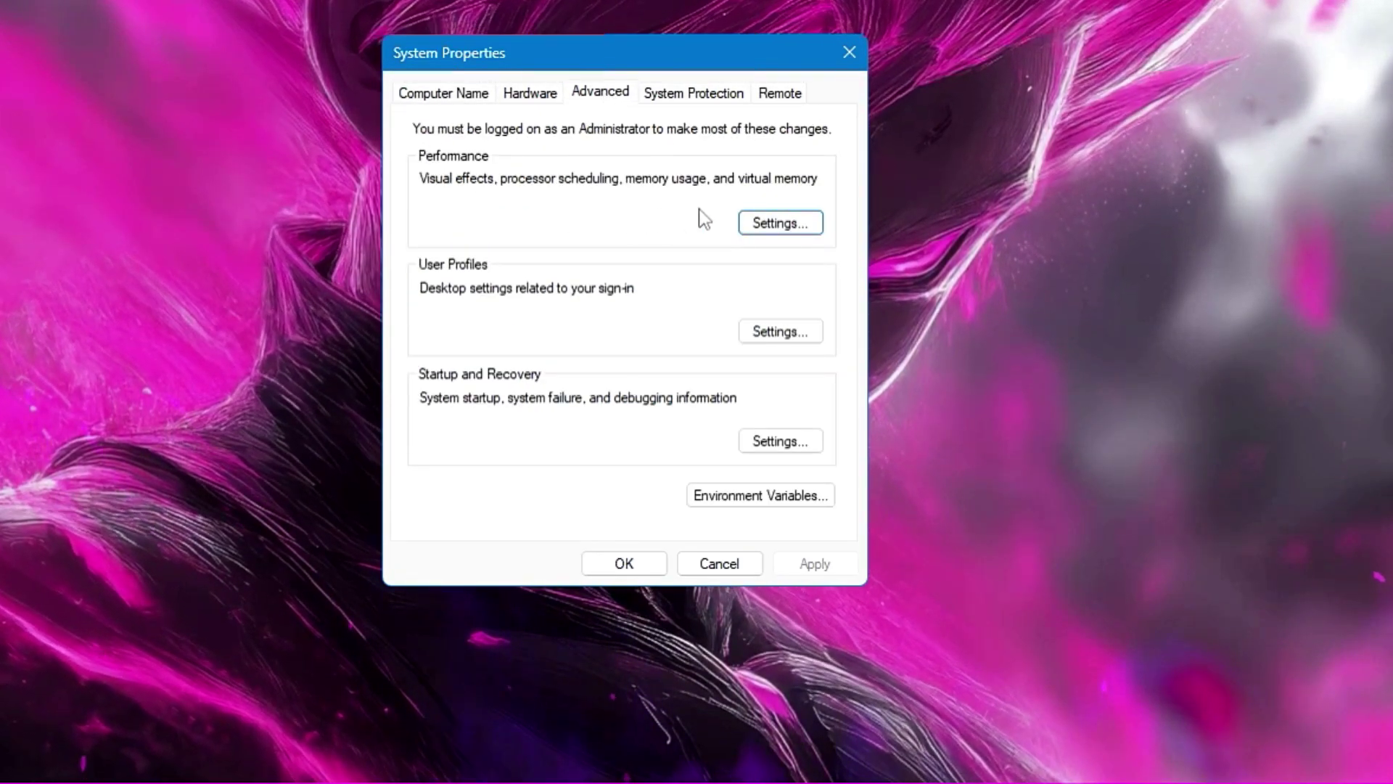
pyautogui.click(771, 227)
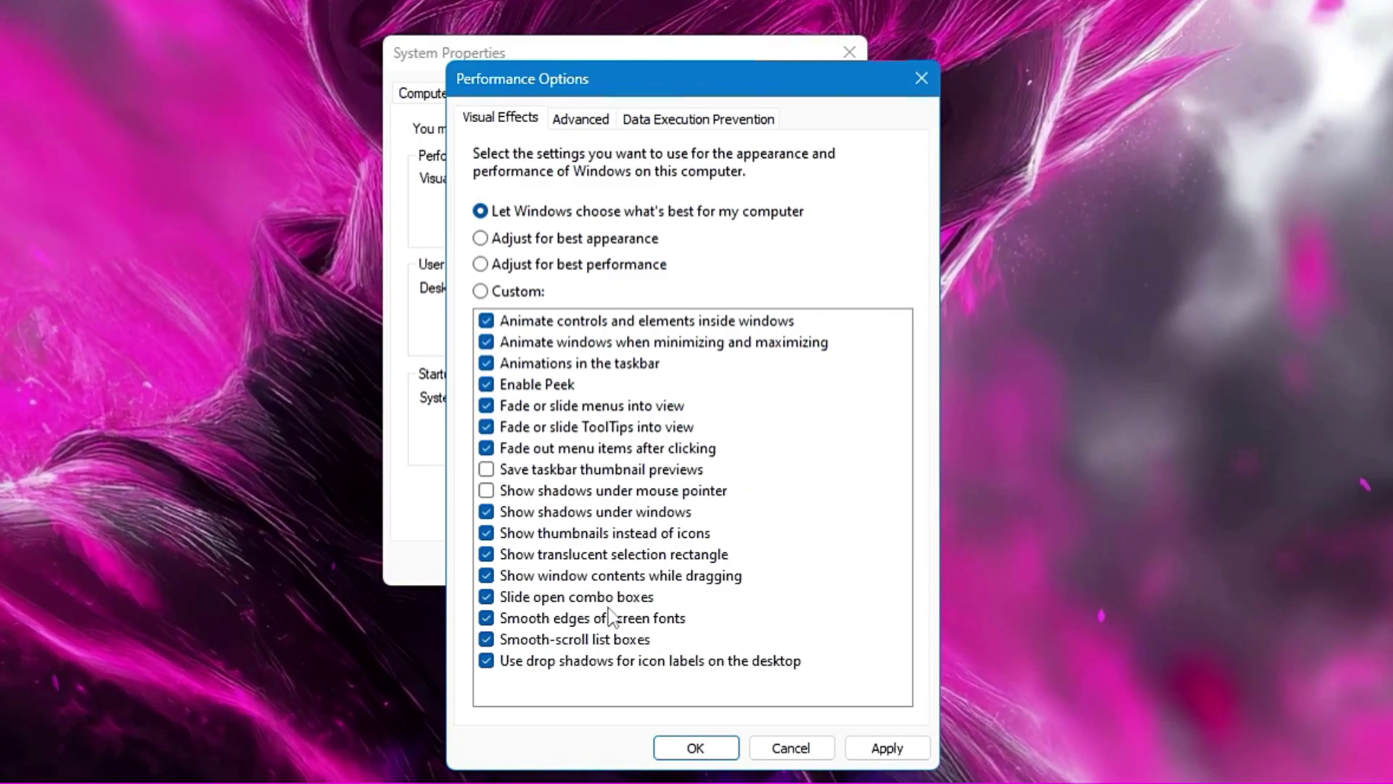
# Adjust visual effects for best performance, re-enabling only minimize/maximize animations, taskbar animations, thumbnails and smooth font edges; apply and close both dialogs
pyautogui.click(542, 267)
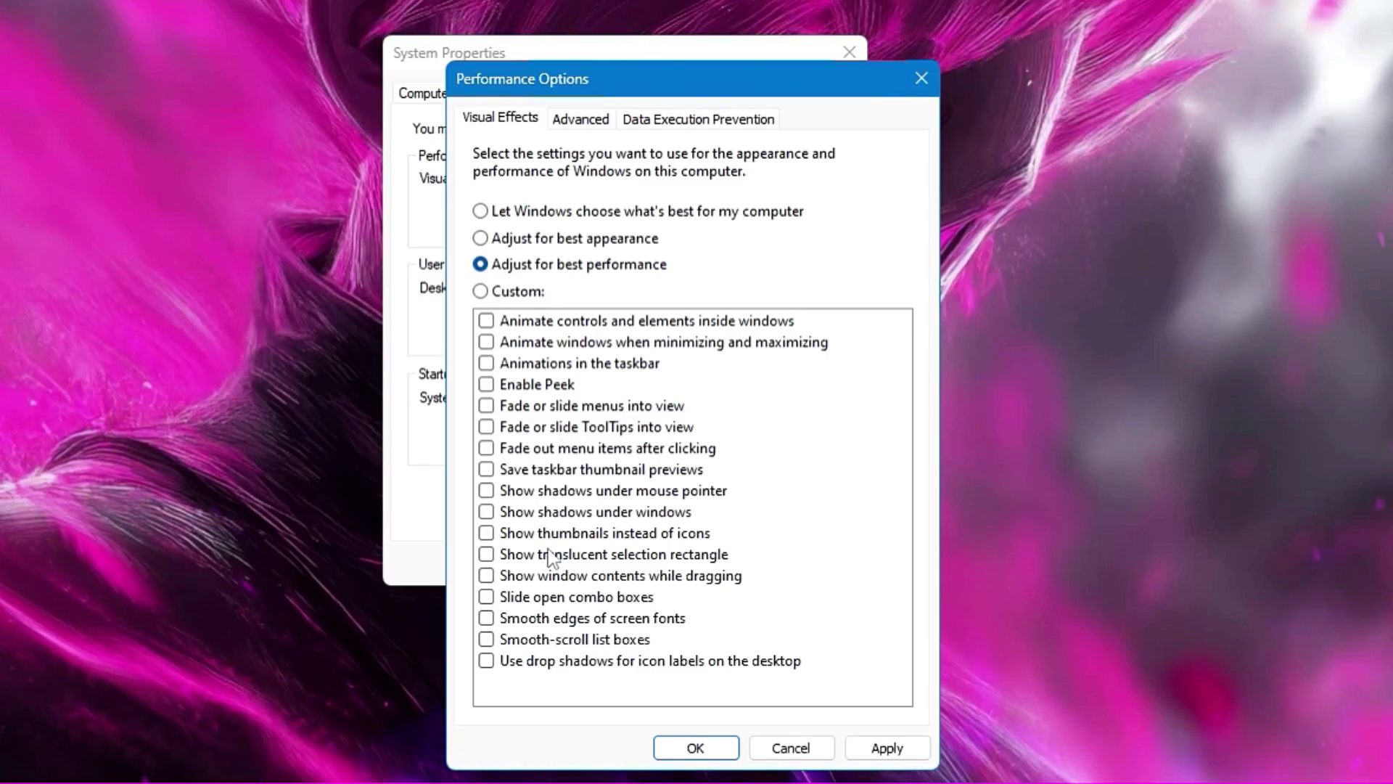
pyautogui.click(551, 345)
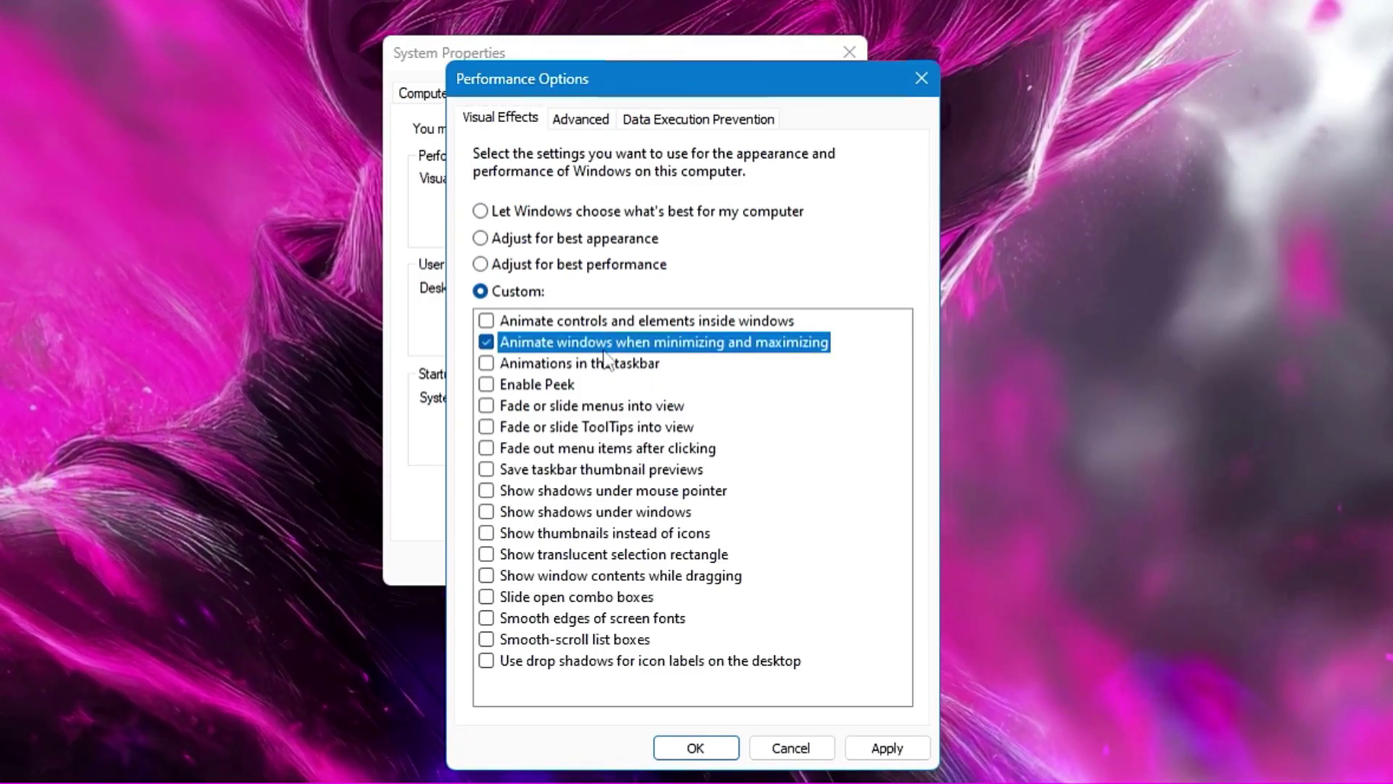
pyautogui.click(572, 367)
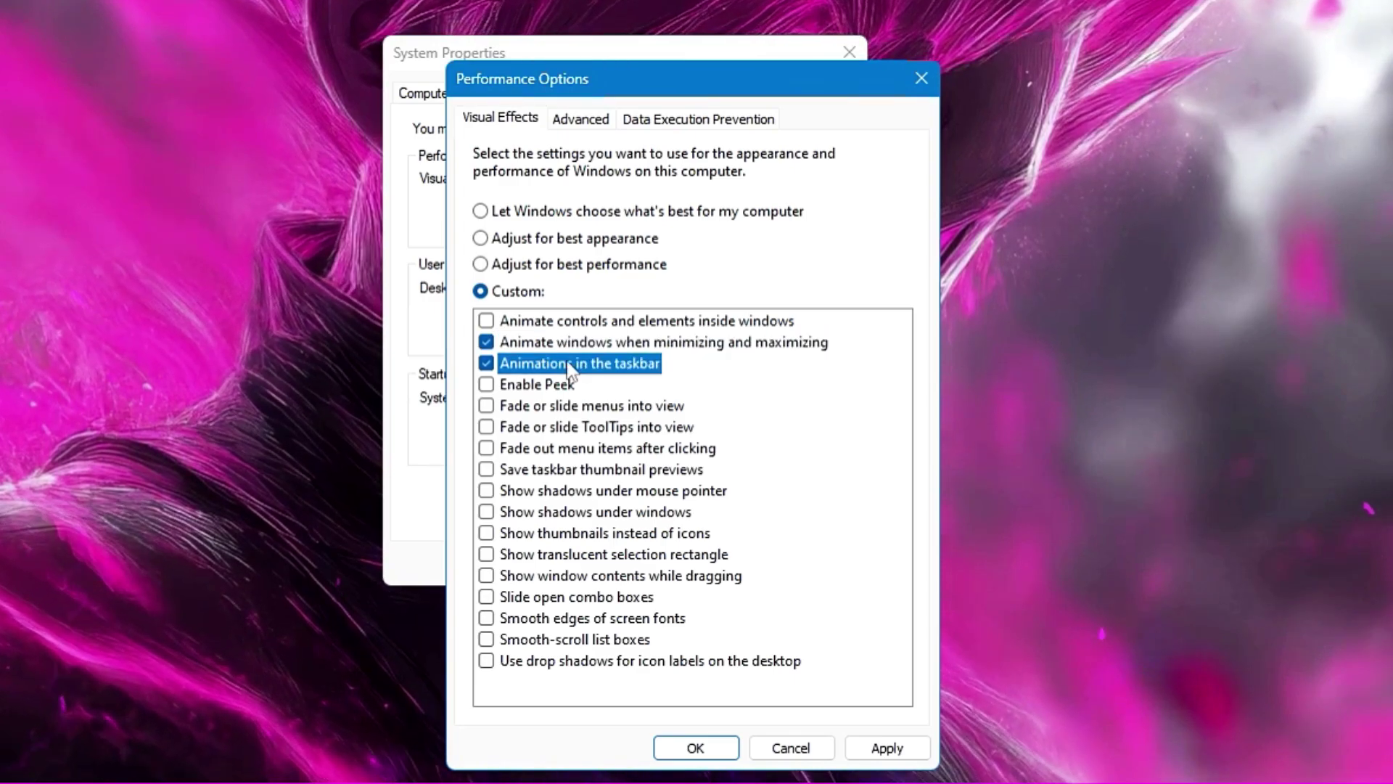
pyautogui.click(549, 536)
pyautogui.click(557, 618)
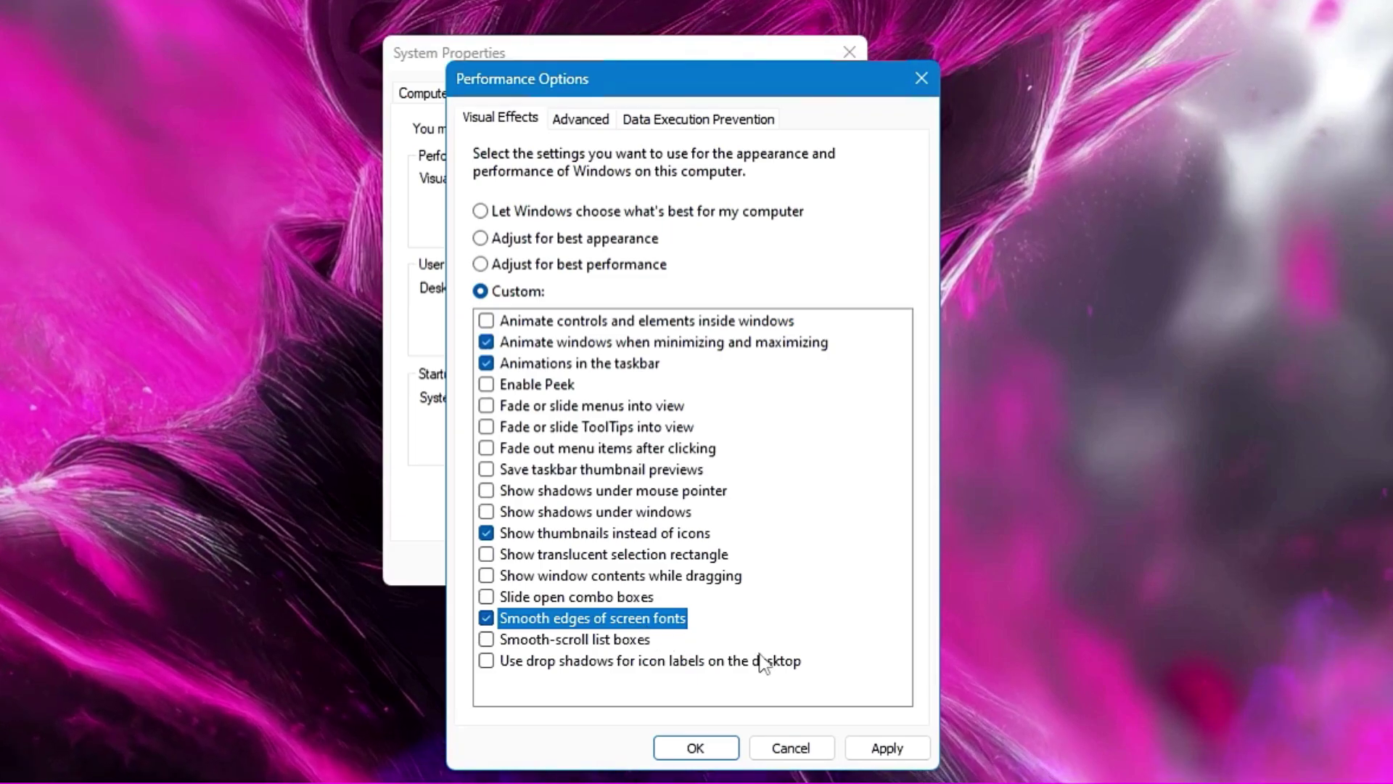
pyautogui.click(876, 756)
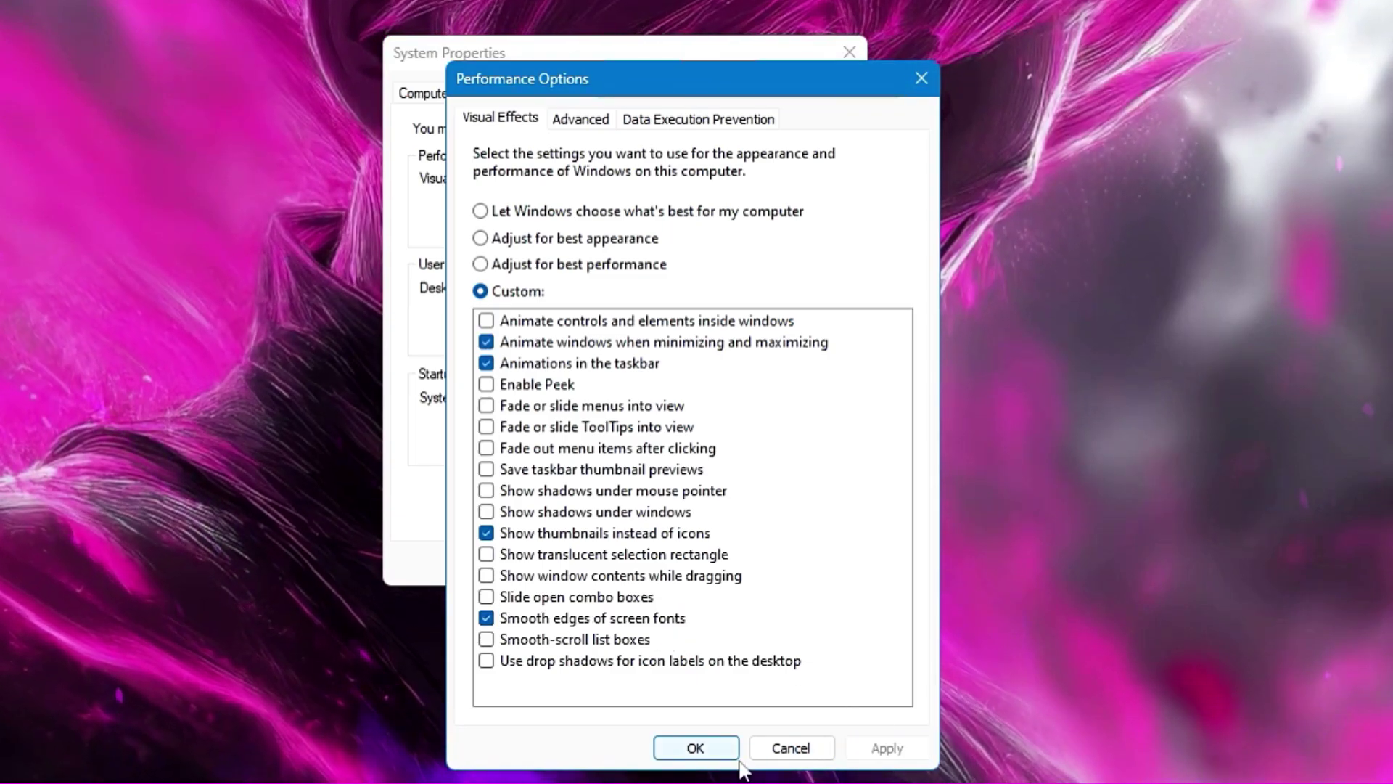
pyautogui.click(708, 755)
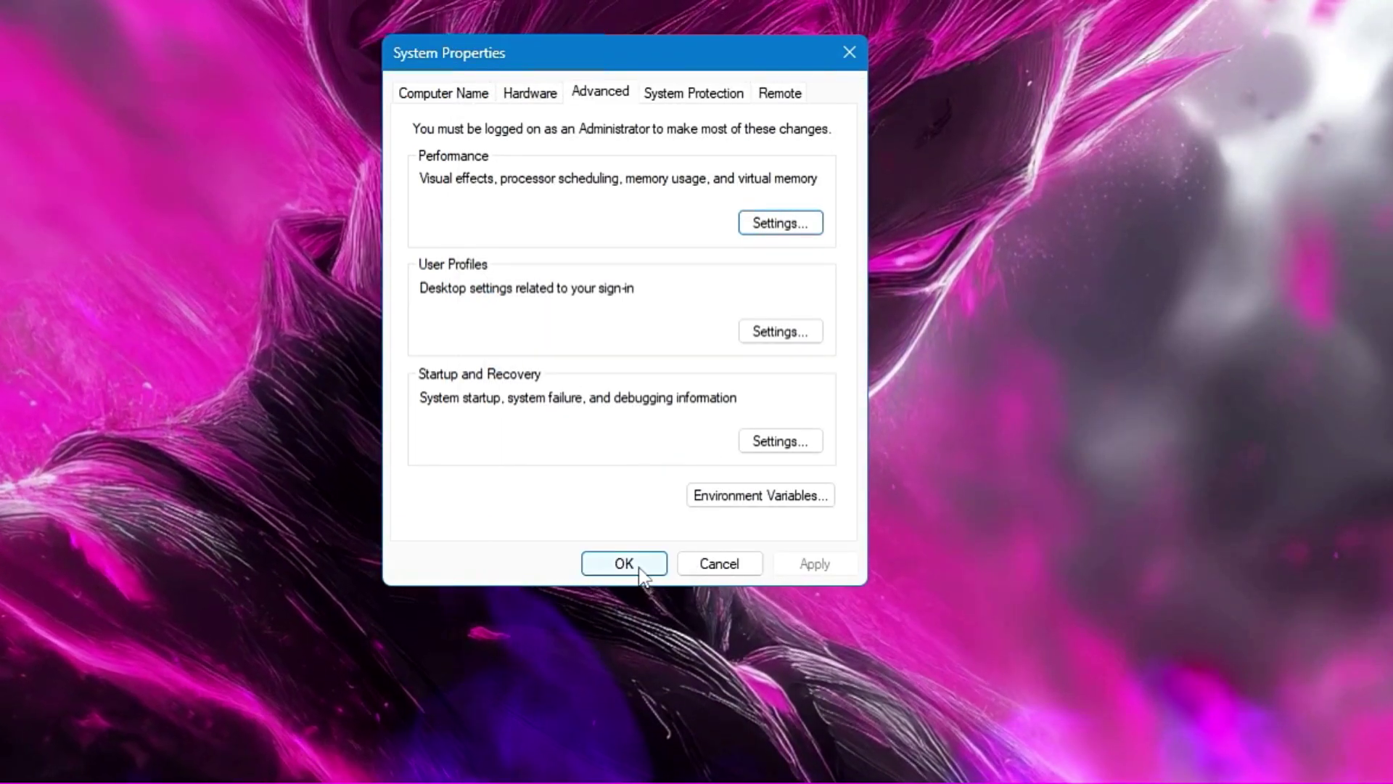
pyautogui.click(642, 575)
# Open the mouse settings through Windows search and show the Pointer Options of the additional mouse settings
pyautogui.click(653, 761)
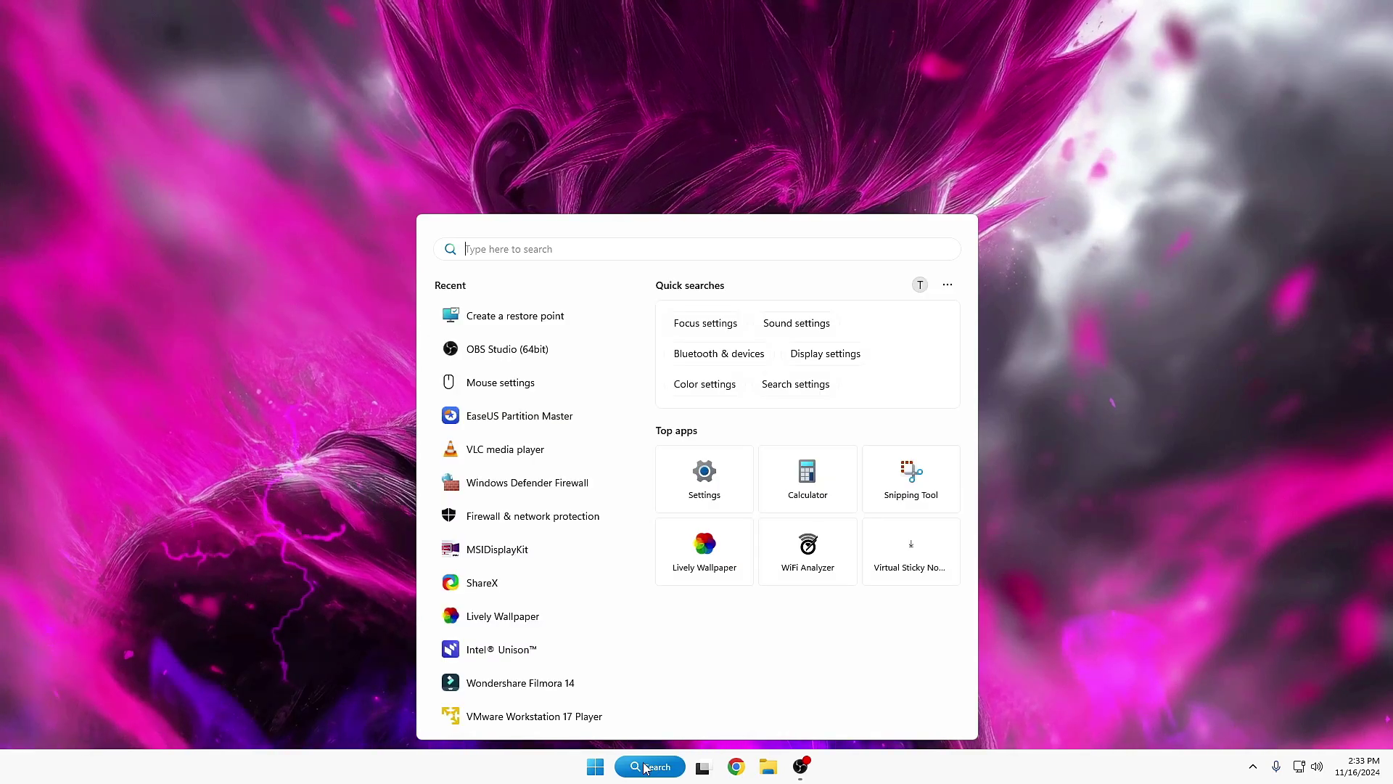
pyautogui.write('mouse')
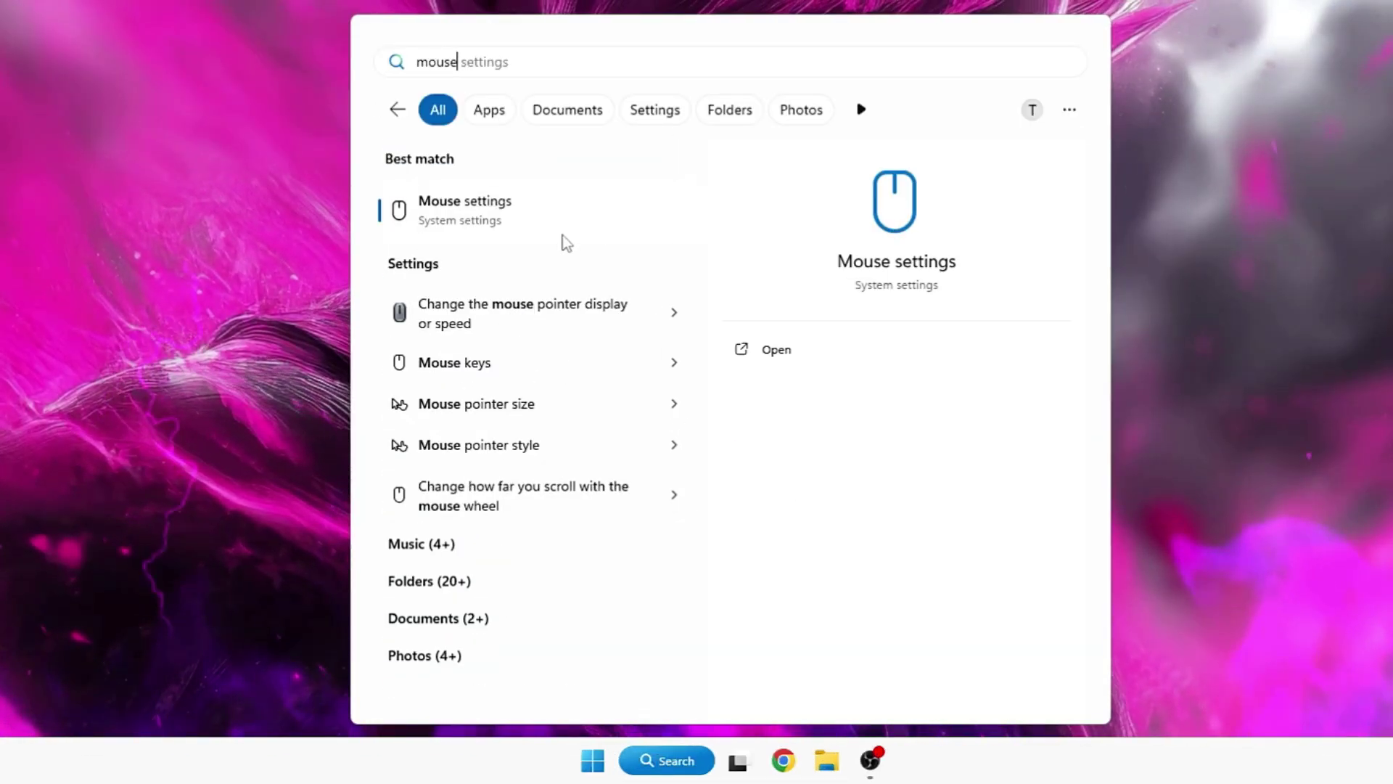
pyautogui.click(559, 231)
pyautogui.scroll(-3, 672, 268)
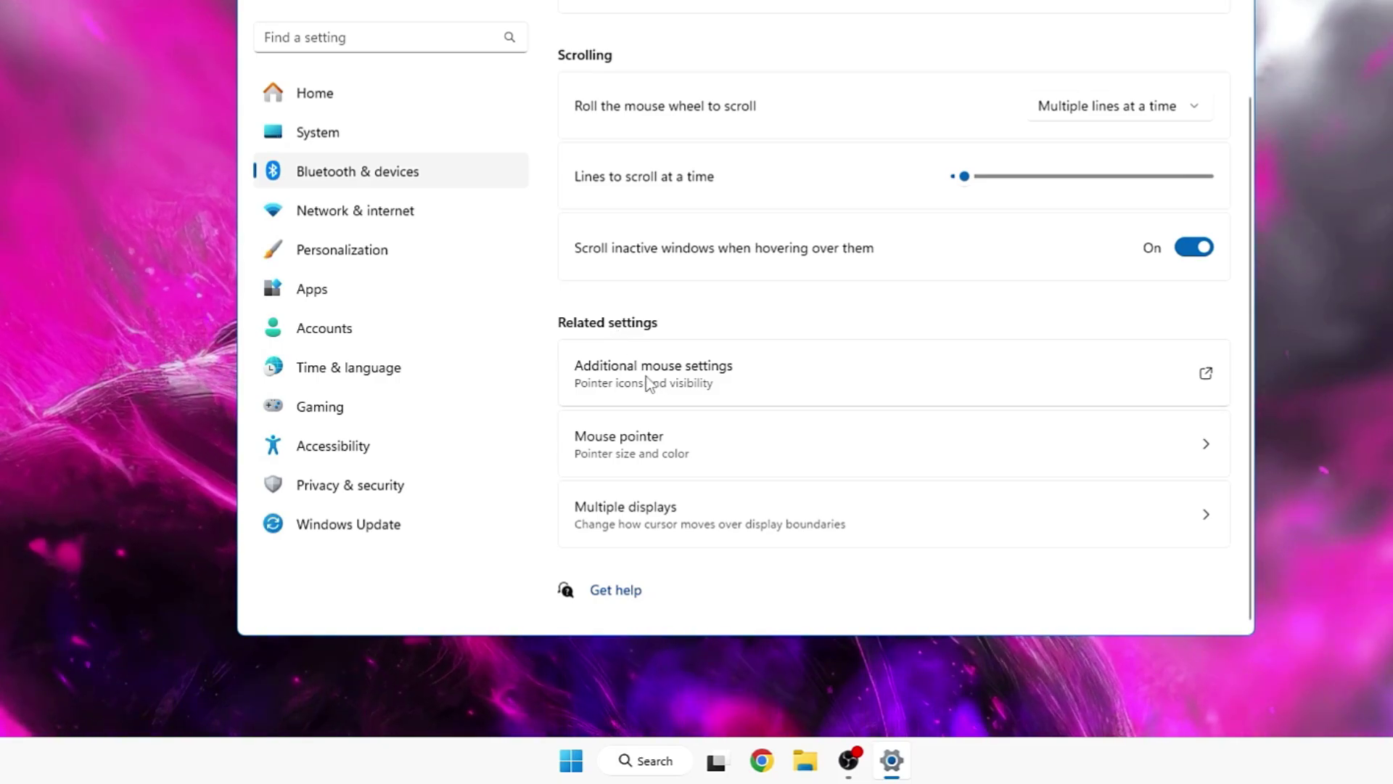
pyautogui.click(715, 382)
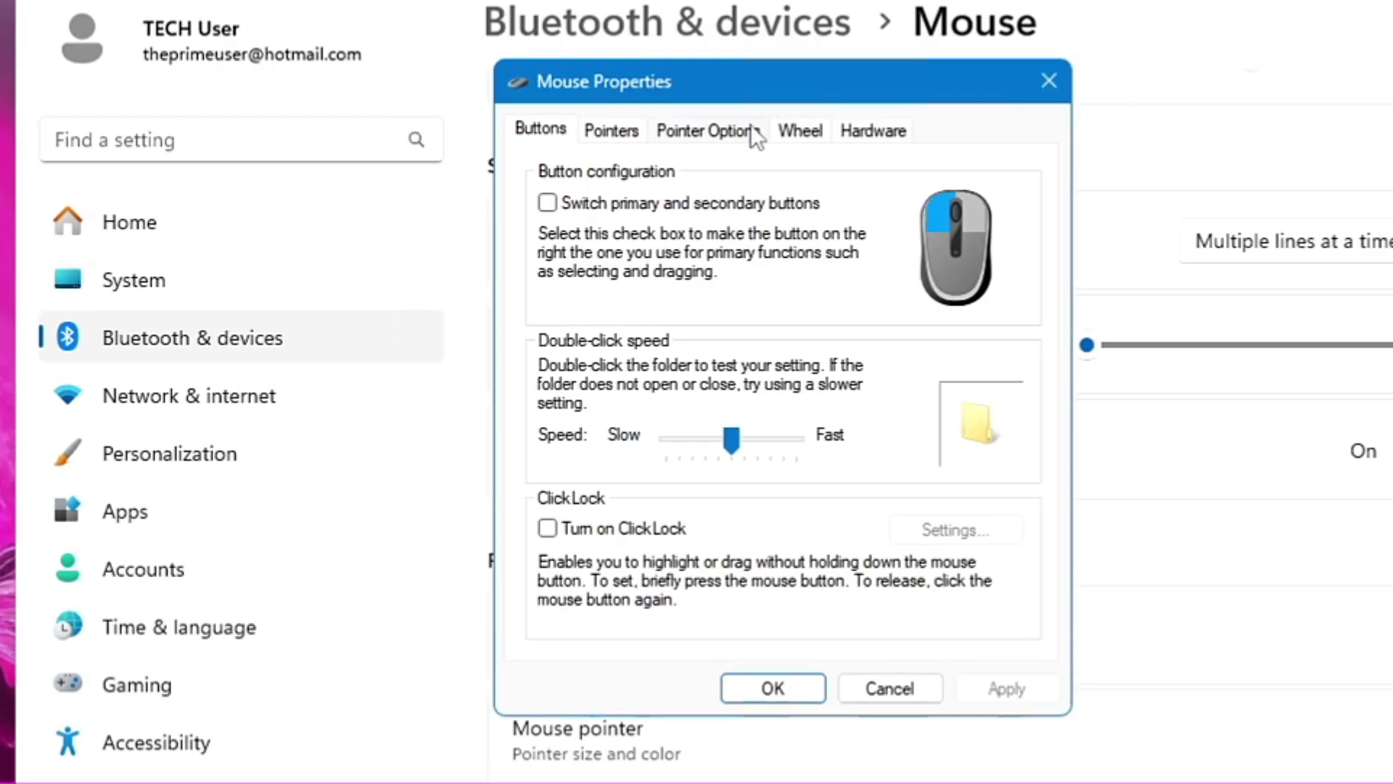
pyautogui.click(706, 129)
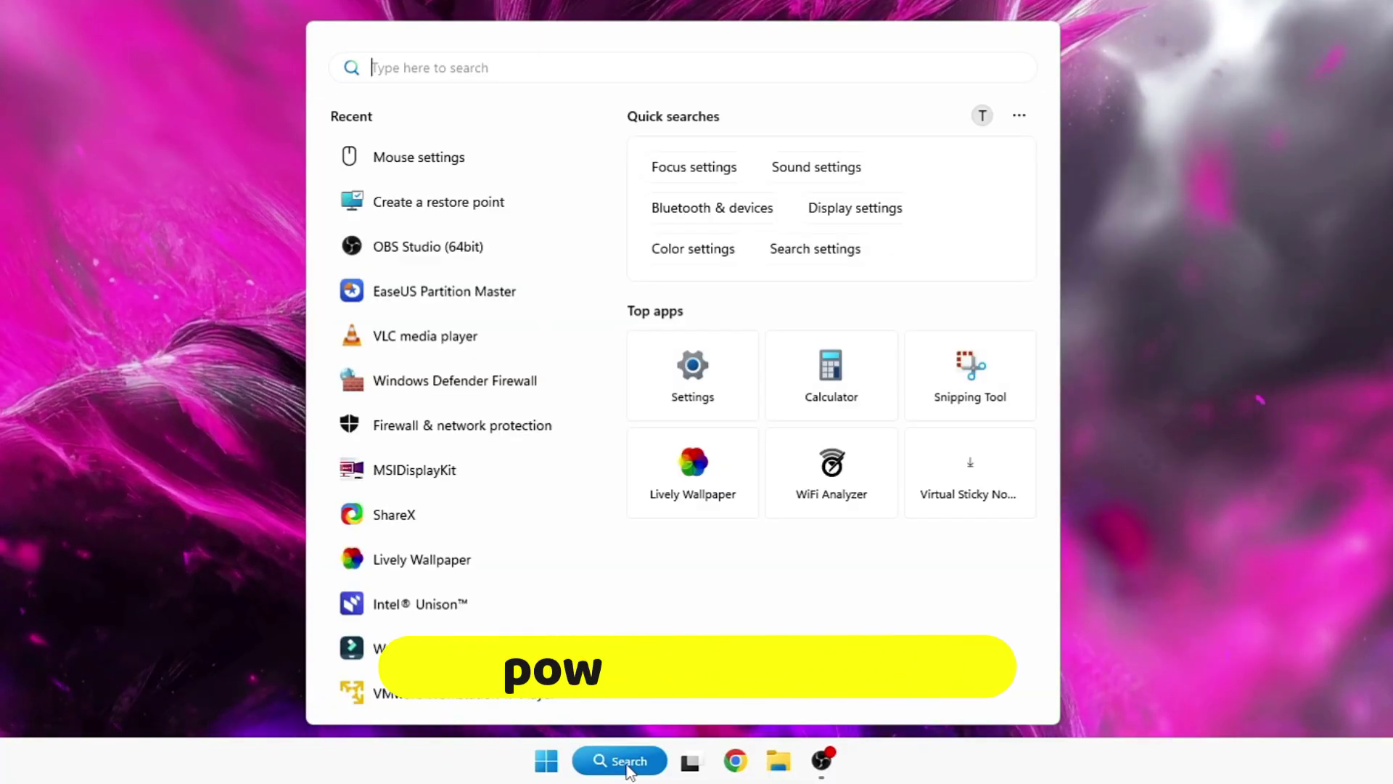
# Open Power Options by searching for powercfg.cpl
pyautogui.write('powercfg')
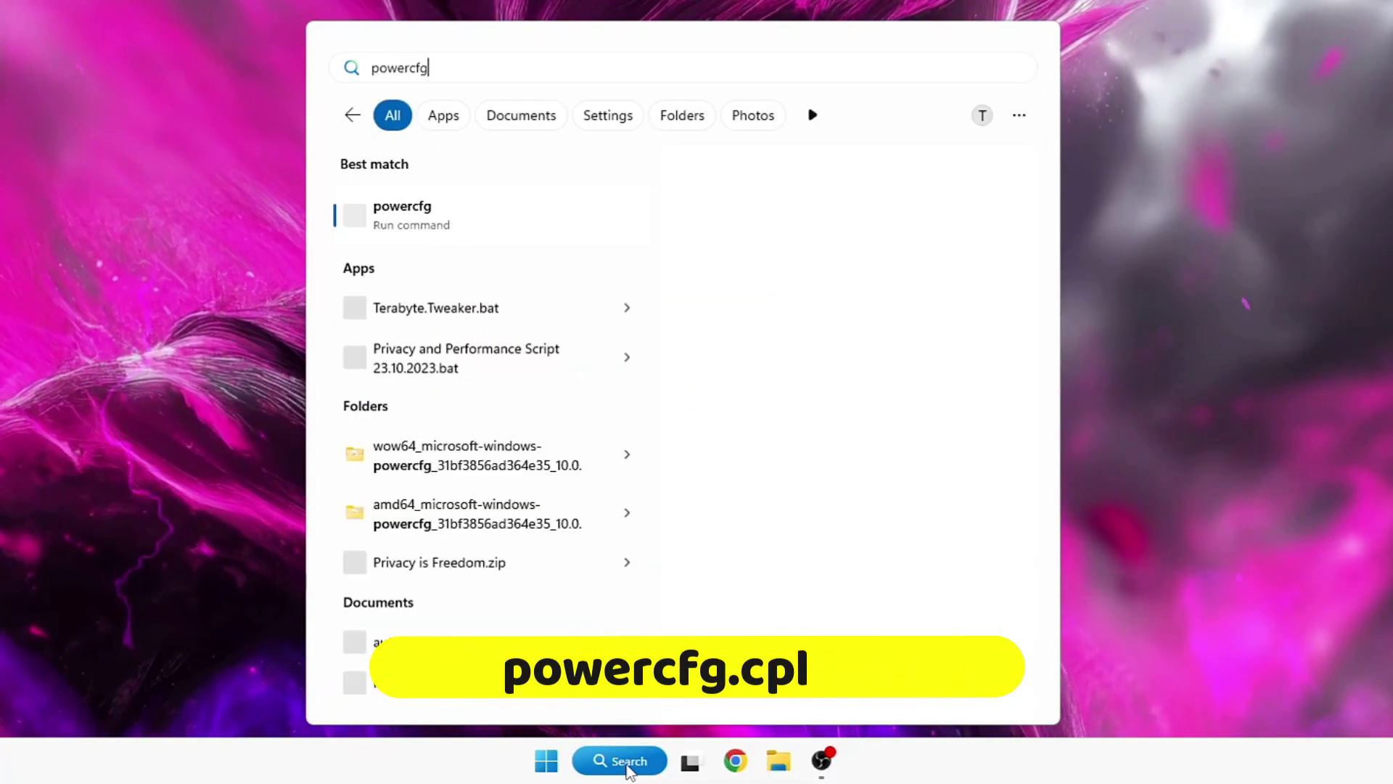
pyautogui.write('.cpl')
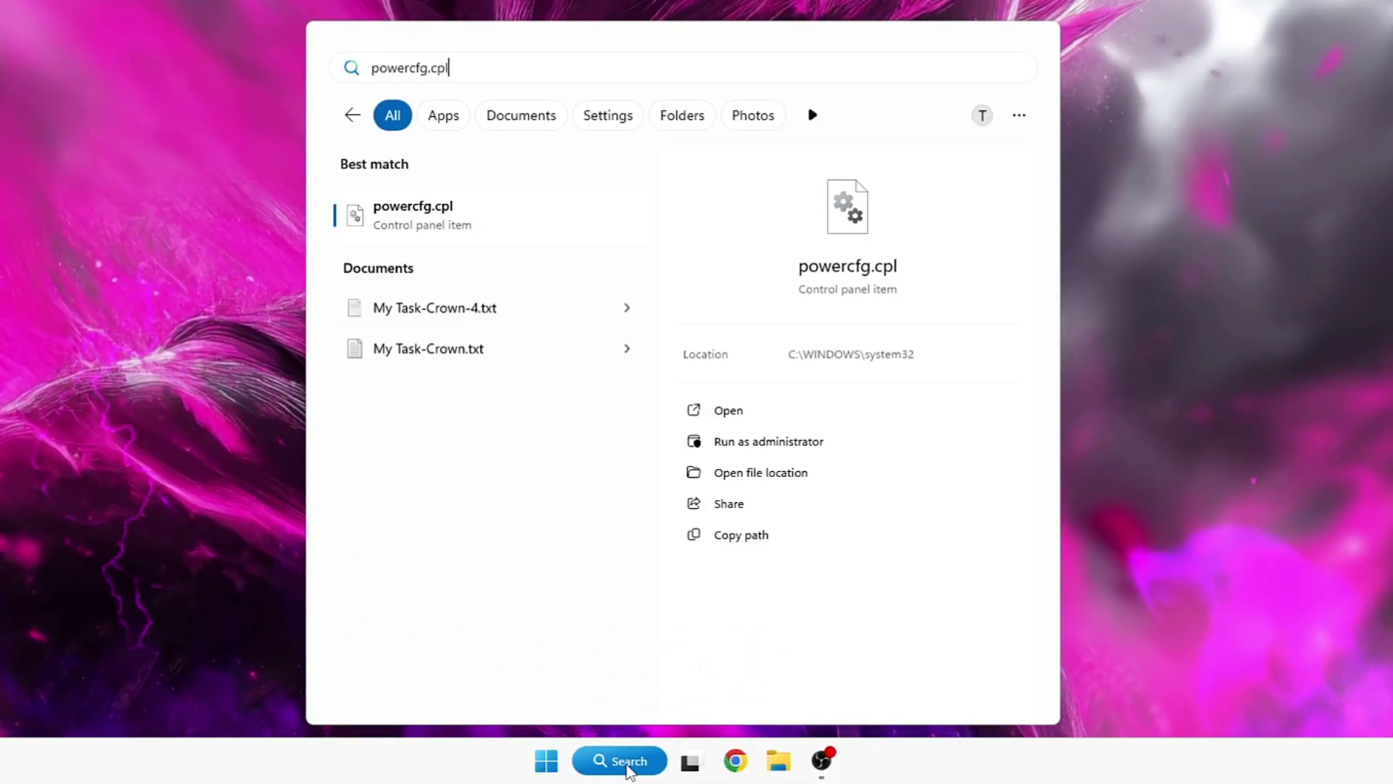
pyautogui.press('Return')
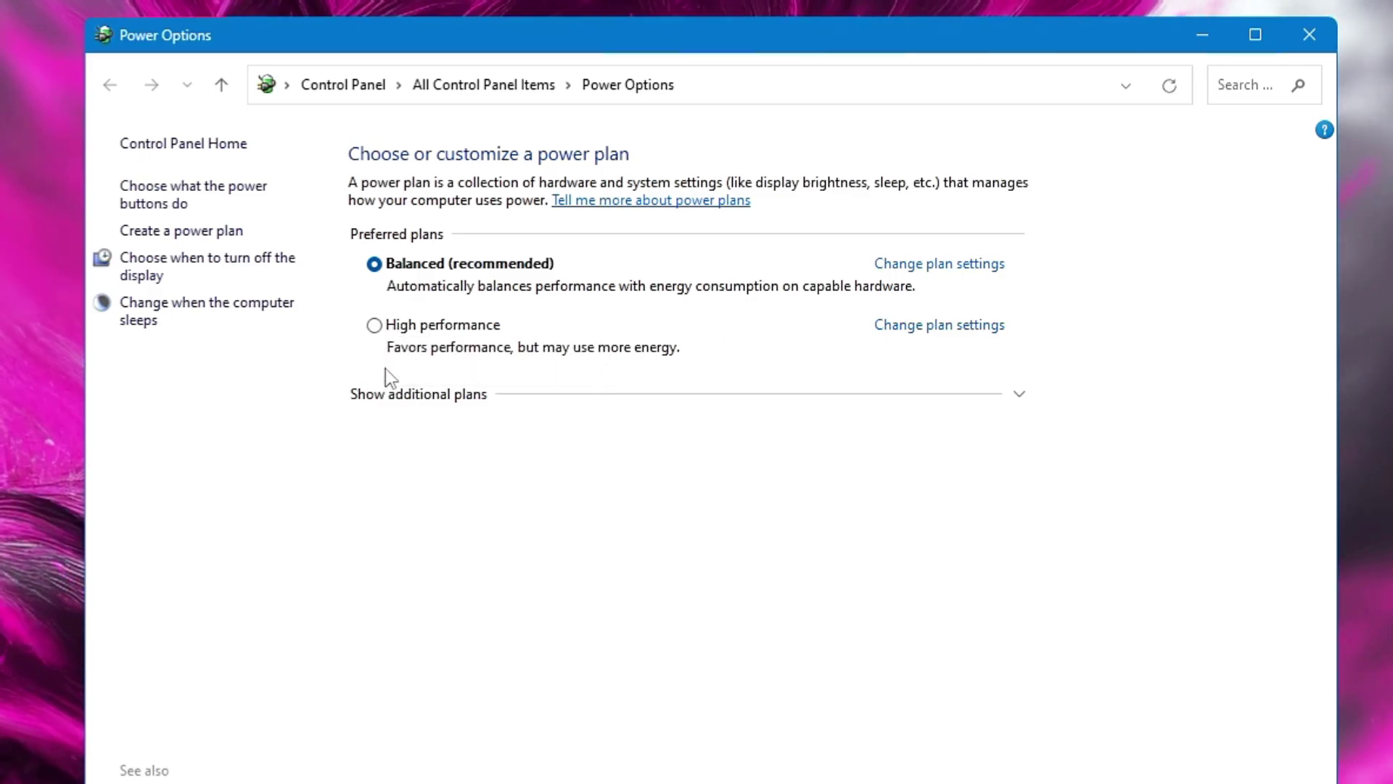
# Select the High performance power plan, save the unlocked power-button and shutdown settings with fast startup off, and close the window
pyautogui.click(484, 401)
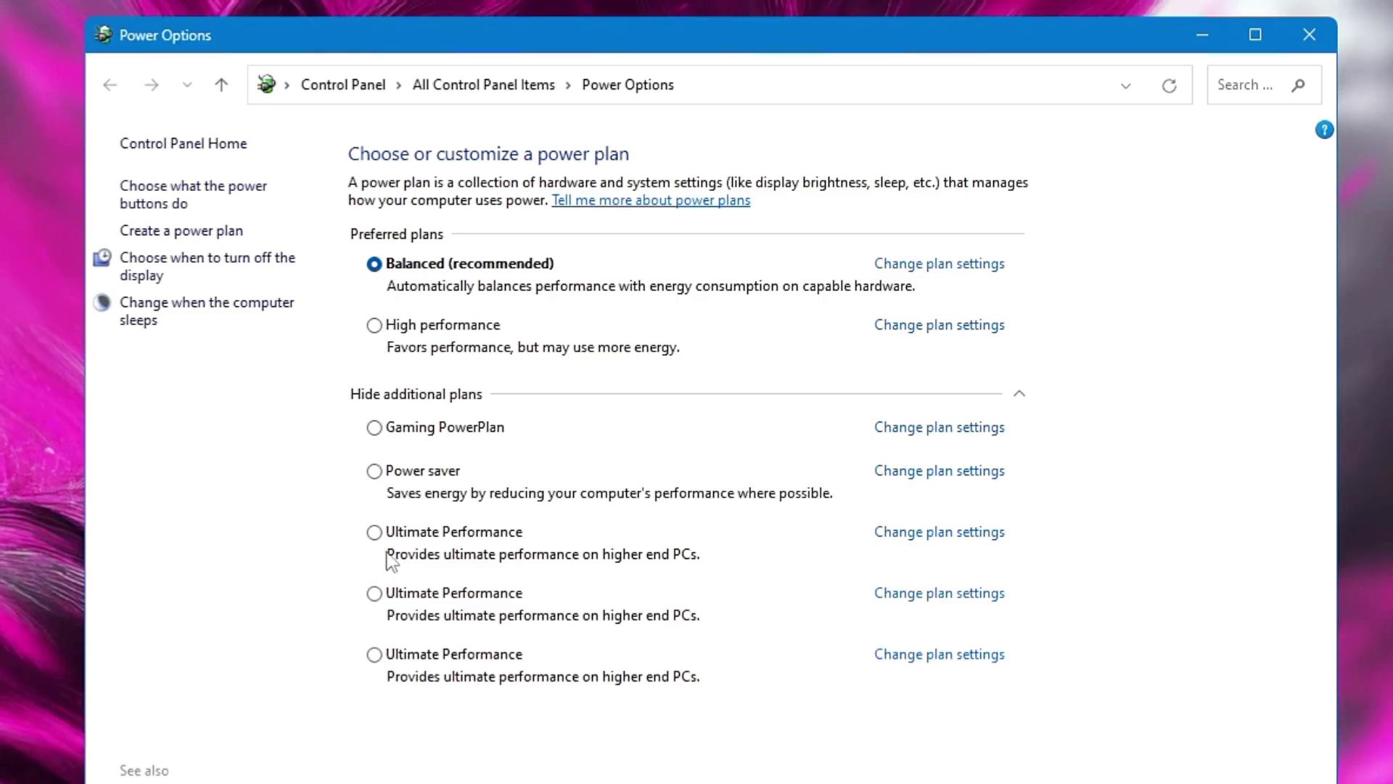
pyautogui.click(842, 392)
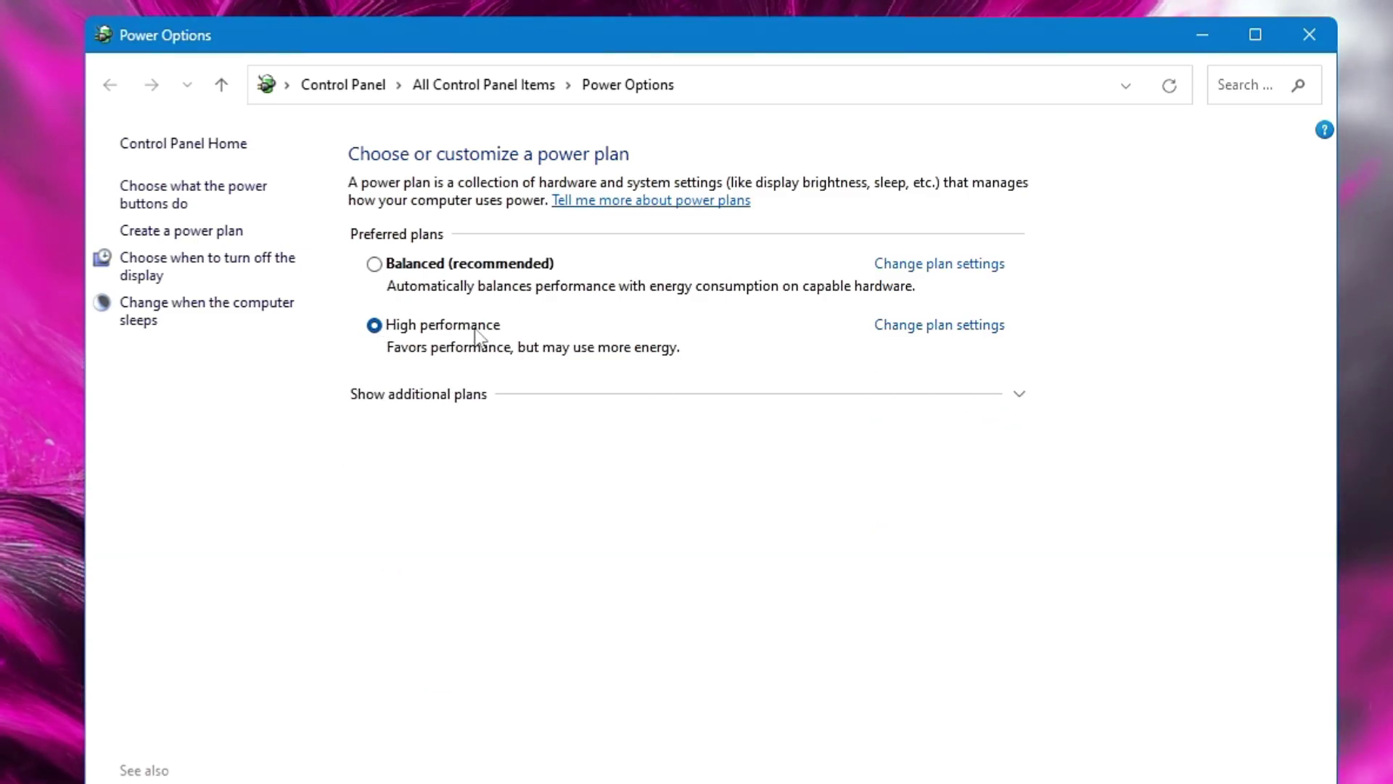
pyautogui.click(239, 197)
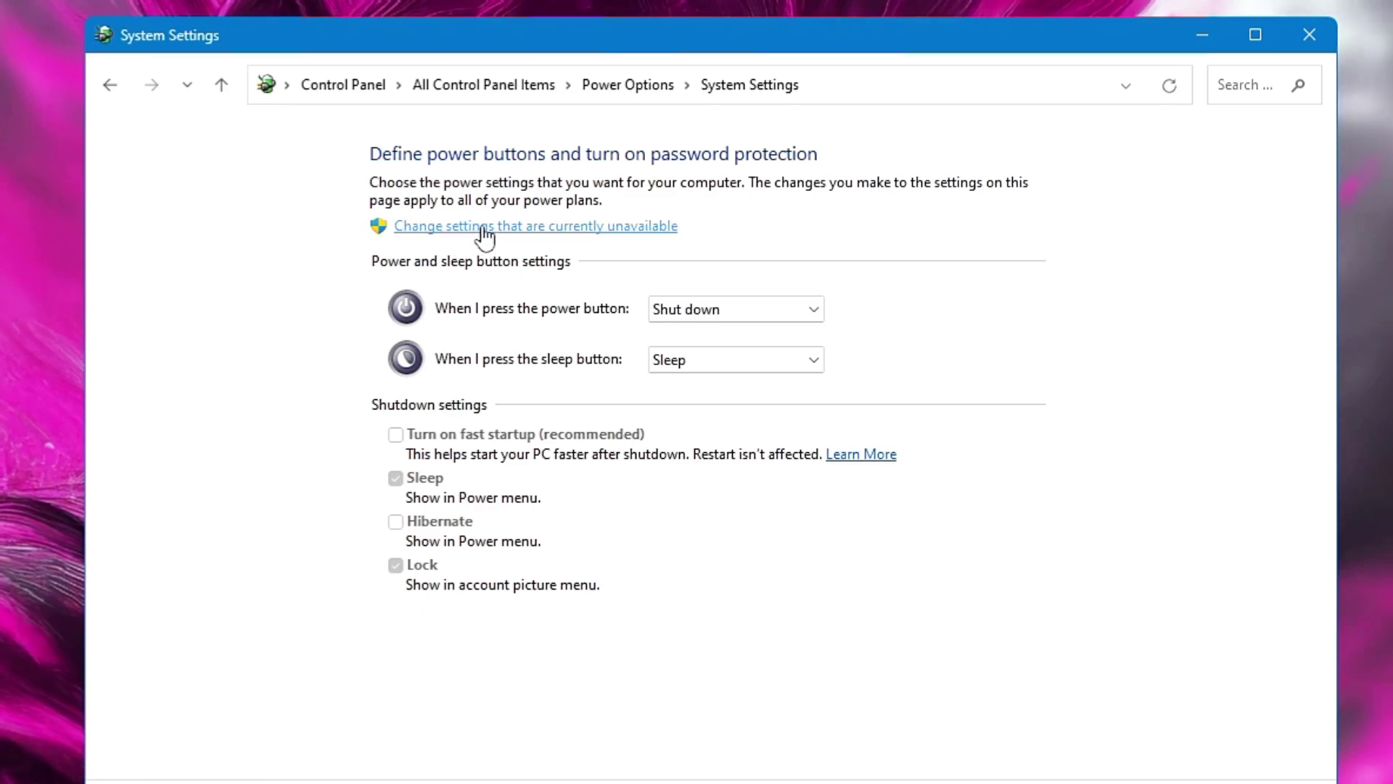
pyautogui.click(584, 226)
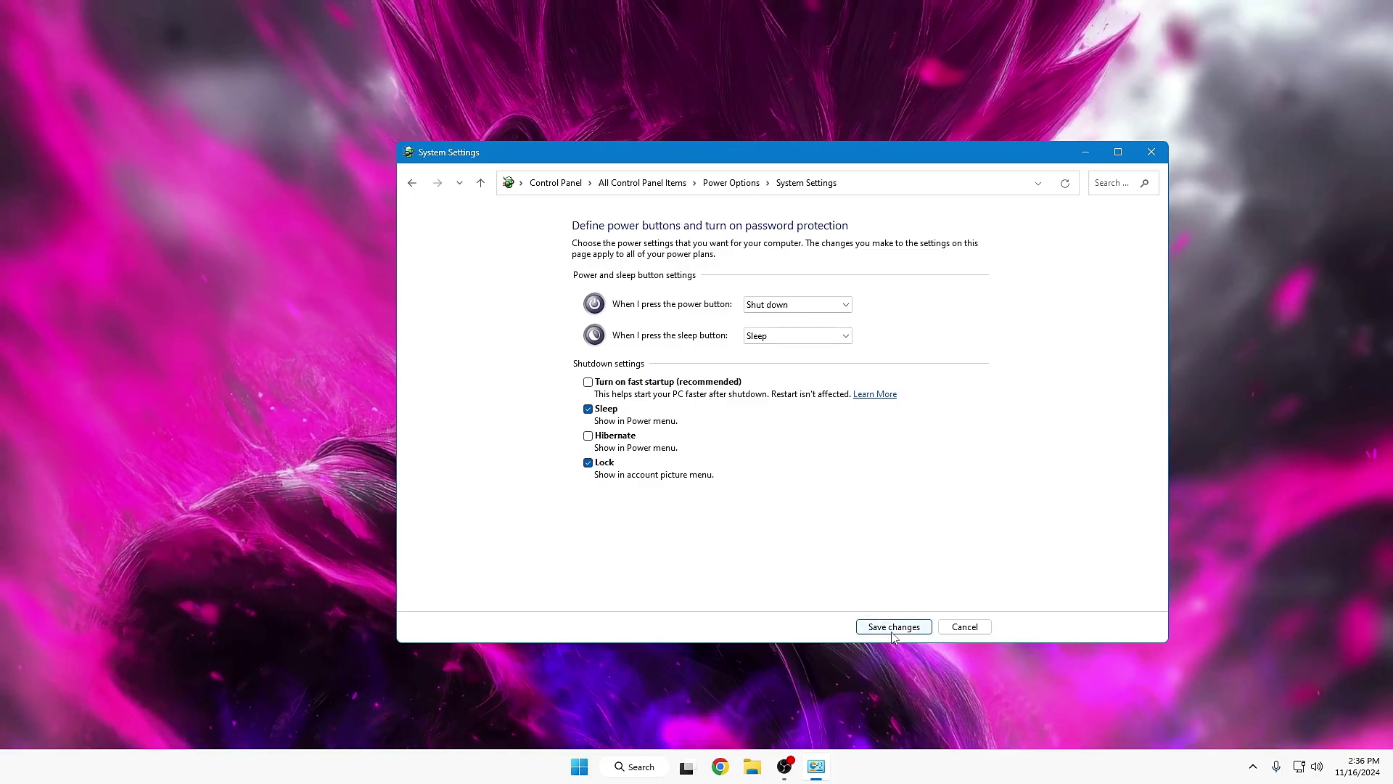
pyautogui.click(892, 712)
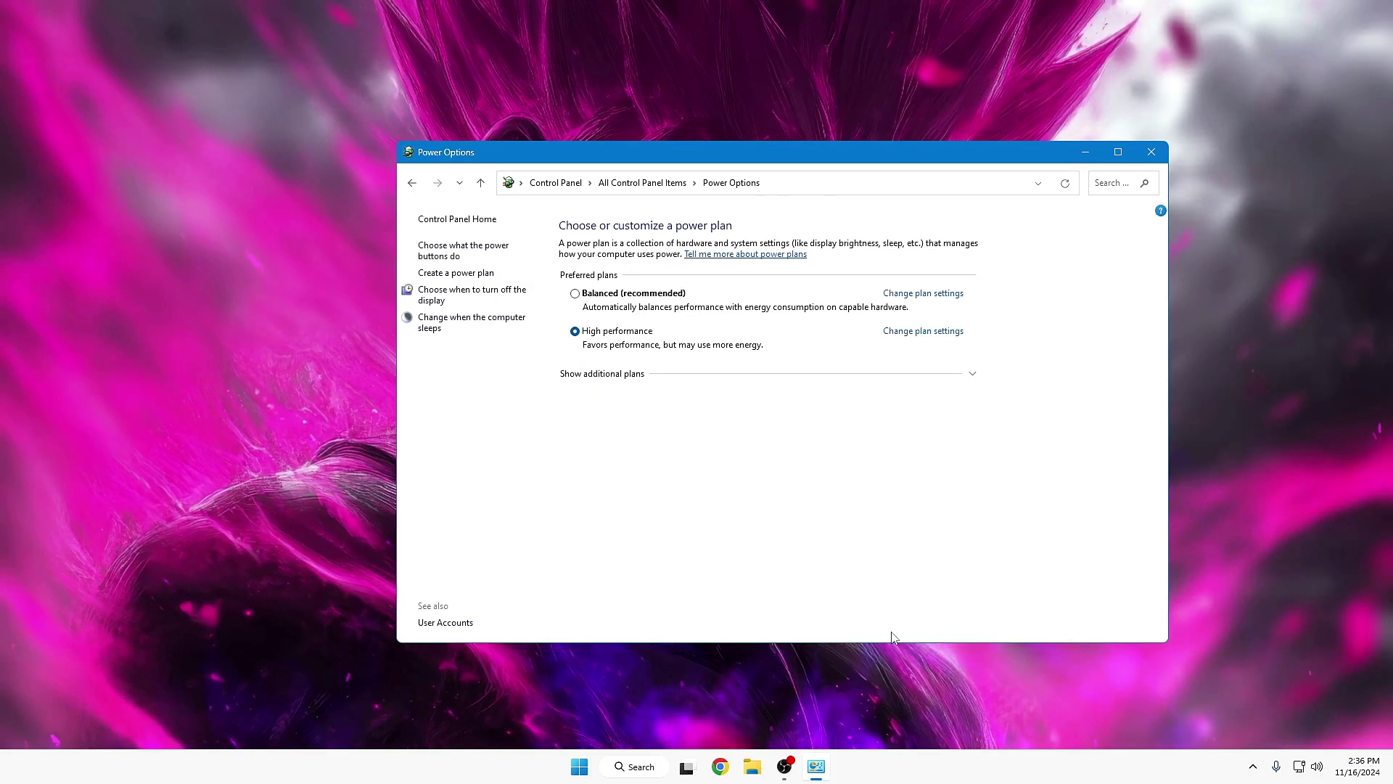
pyautogui.click(1150, 151)
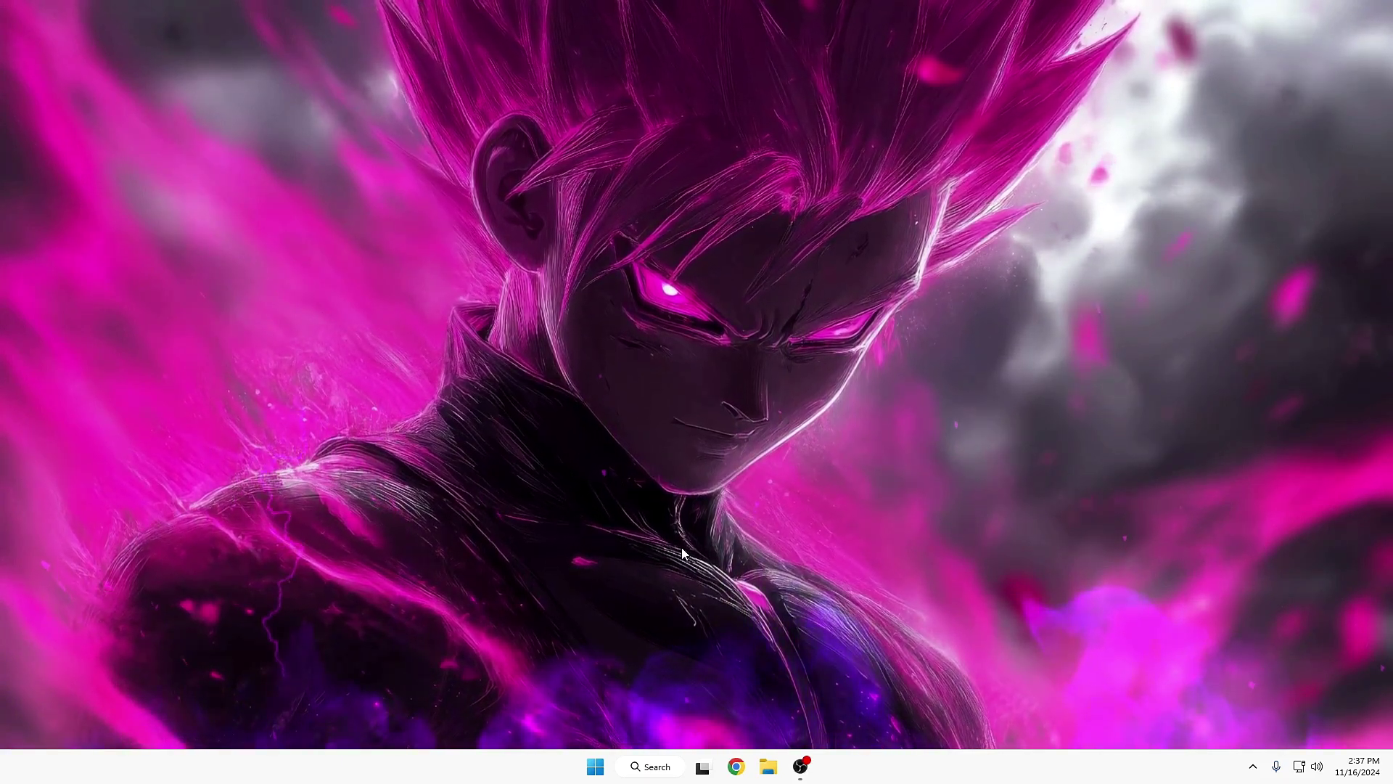
# Open Network Connections by searching for ncpa.cpl
pyautogui.click(656, 766)
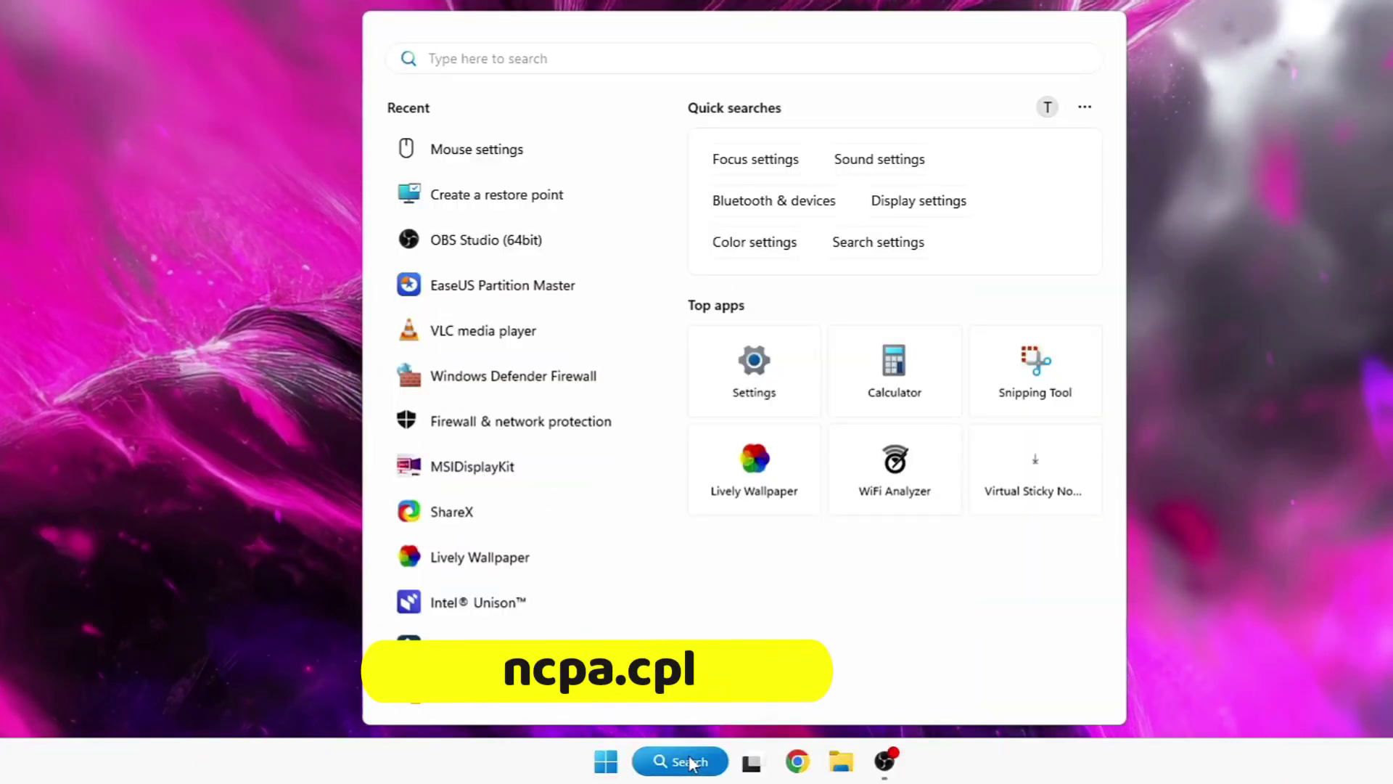
pyautogui.write('ncpa.cp')
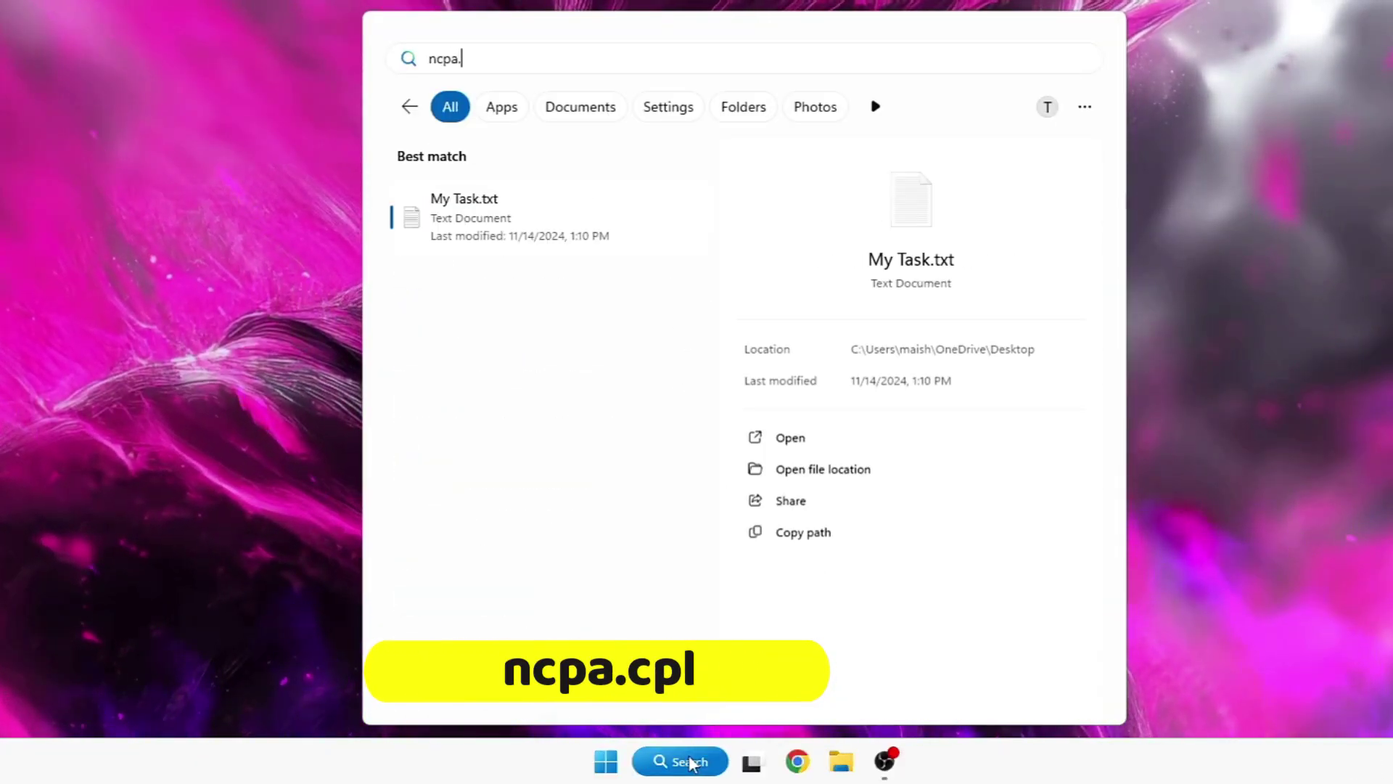
pyautogui.write('l')
pyautogui.press('Return')
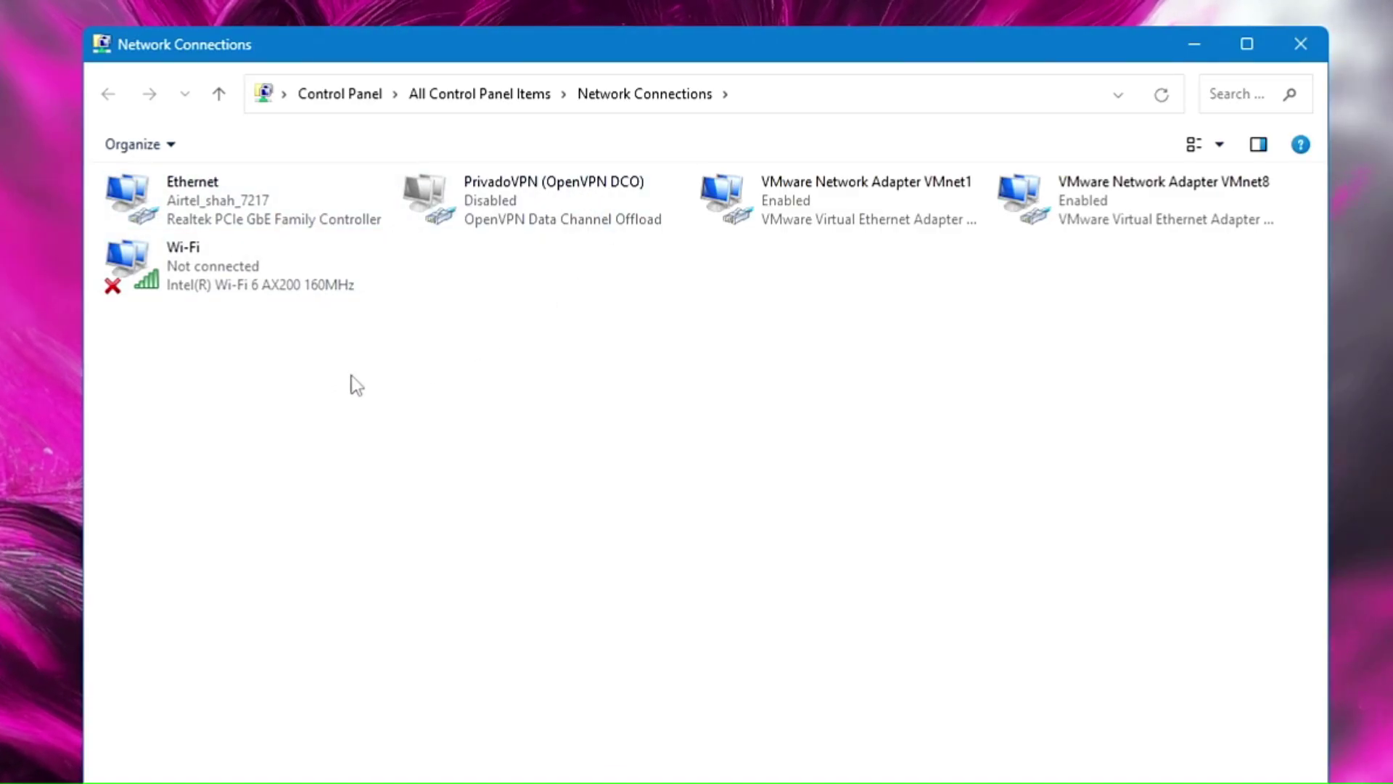
# Open the Internet Protocol Version 4 (TCP/IPv4) properties of the Ethernet connection
pyautogui.click(302, 212)
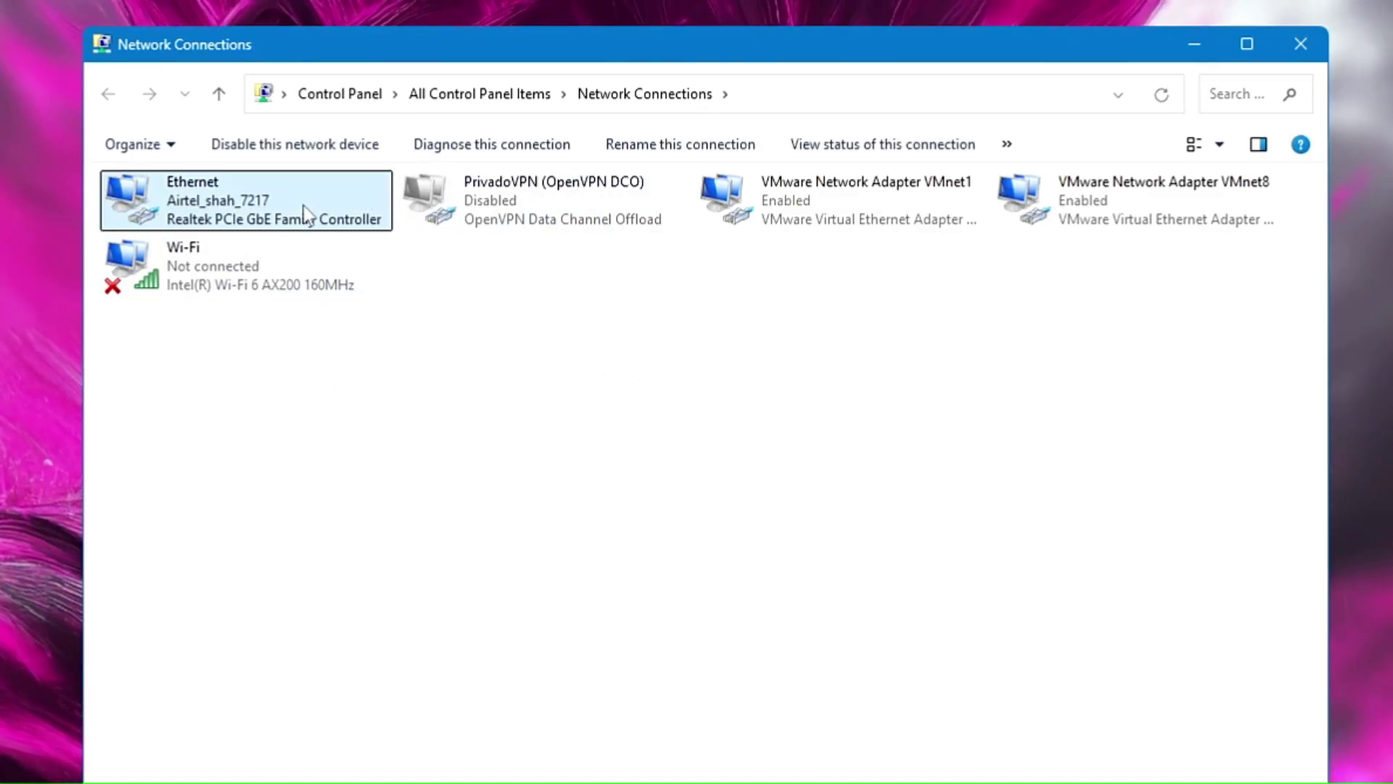
pyautogui.rightClick(256, 210)
pyautogui.click(359, 425)
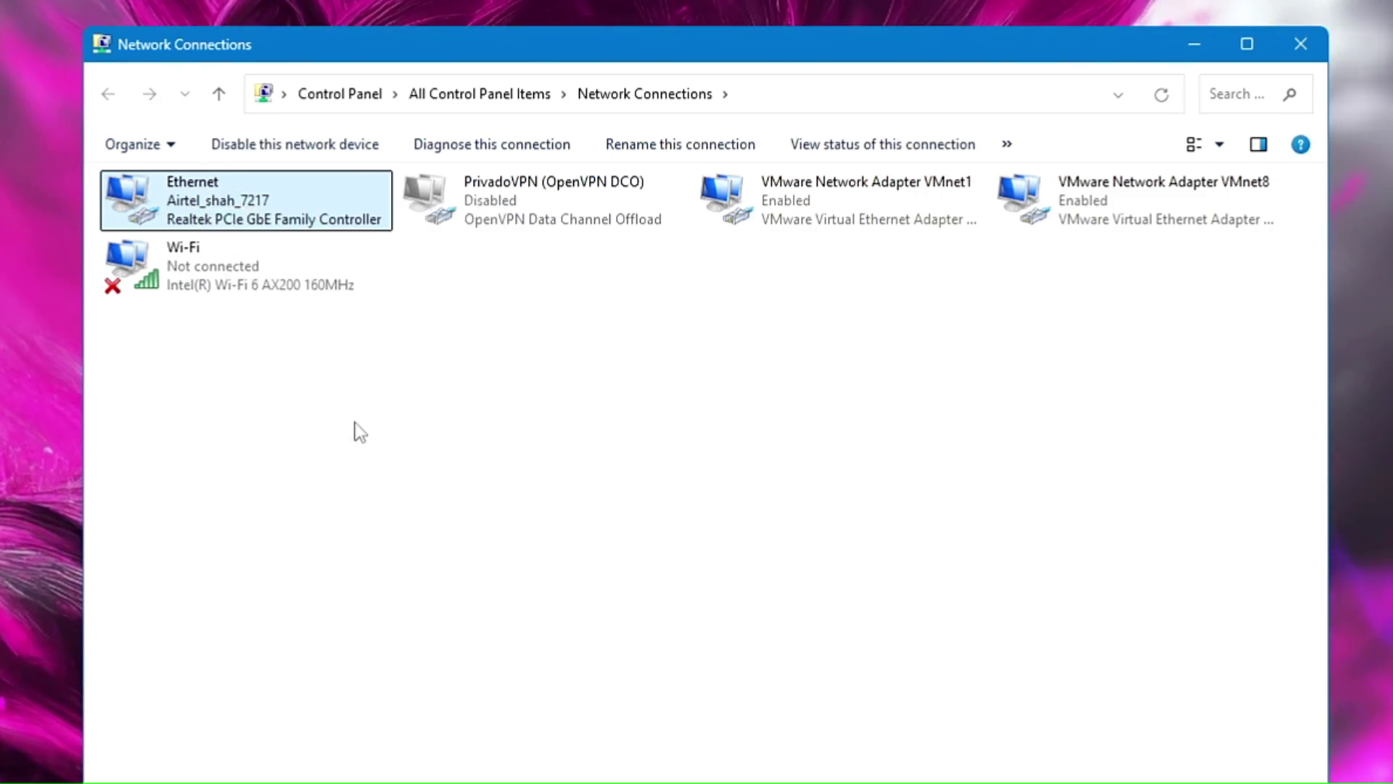
pyautogui.click(425, 436)
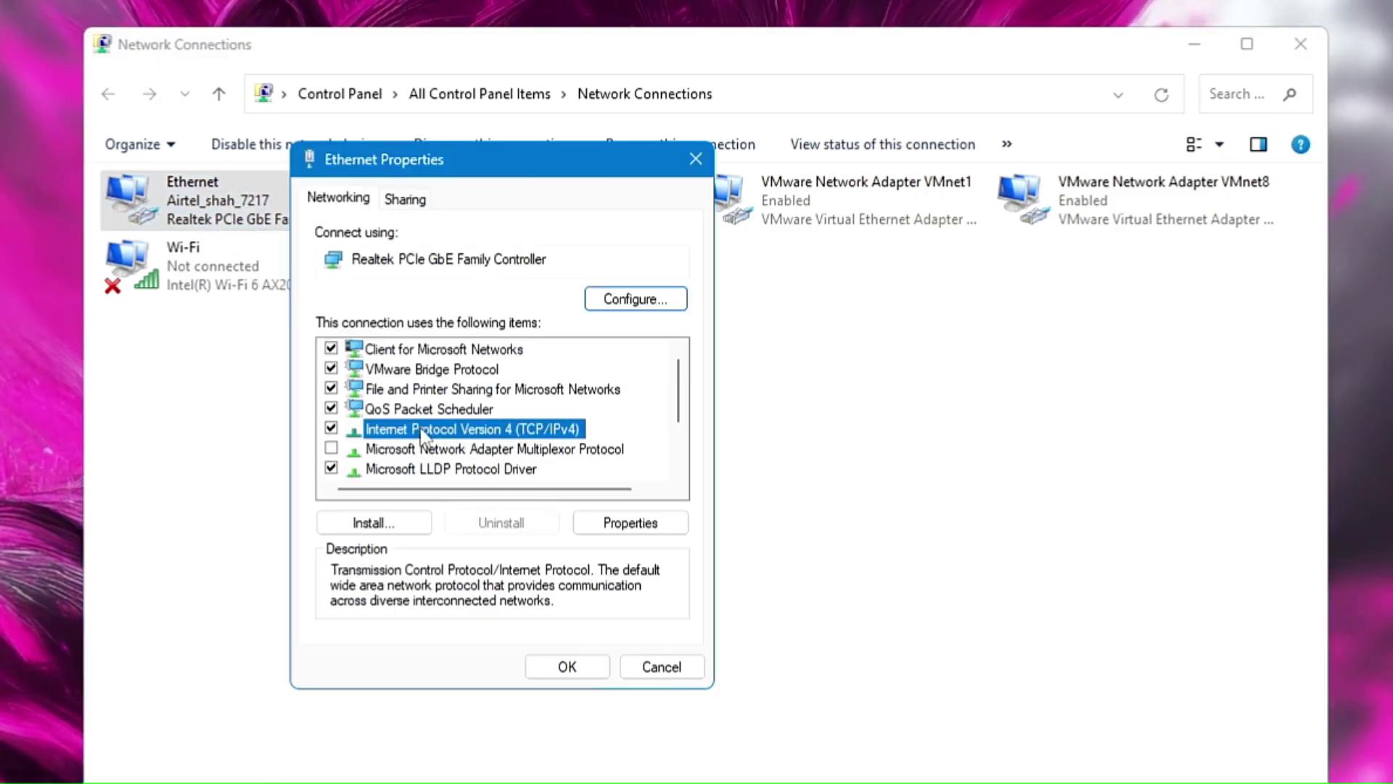
pyautogui.doubleClick(502, 434)
pyautogui.moveTo(519, 254); pyautogui.dragTo(532, 204)
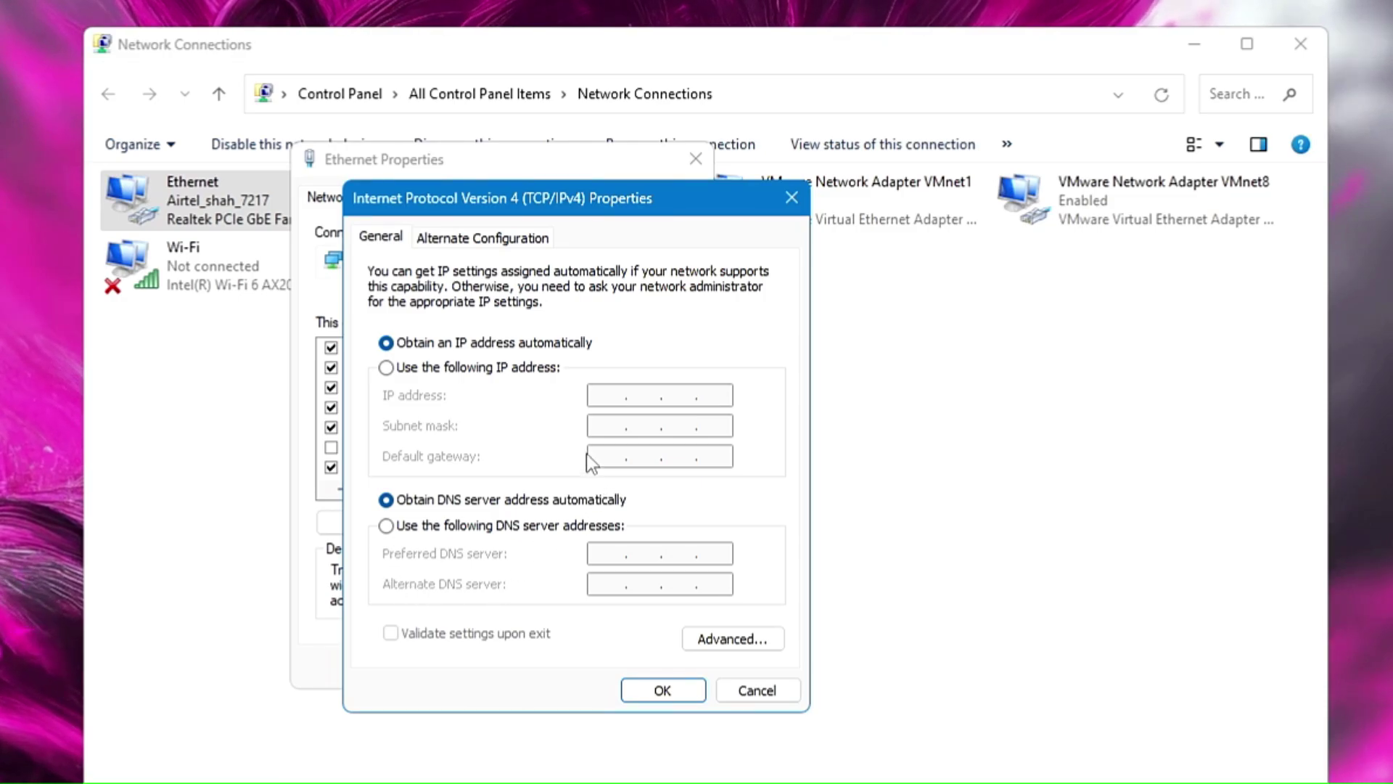
# Search for cmd, run Command Prompt as administrator and move its window aside
pyautogui.press('super')
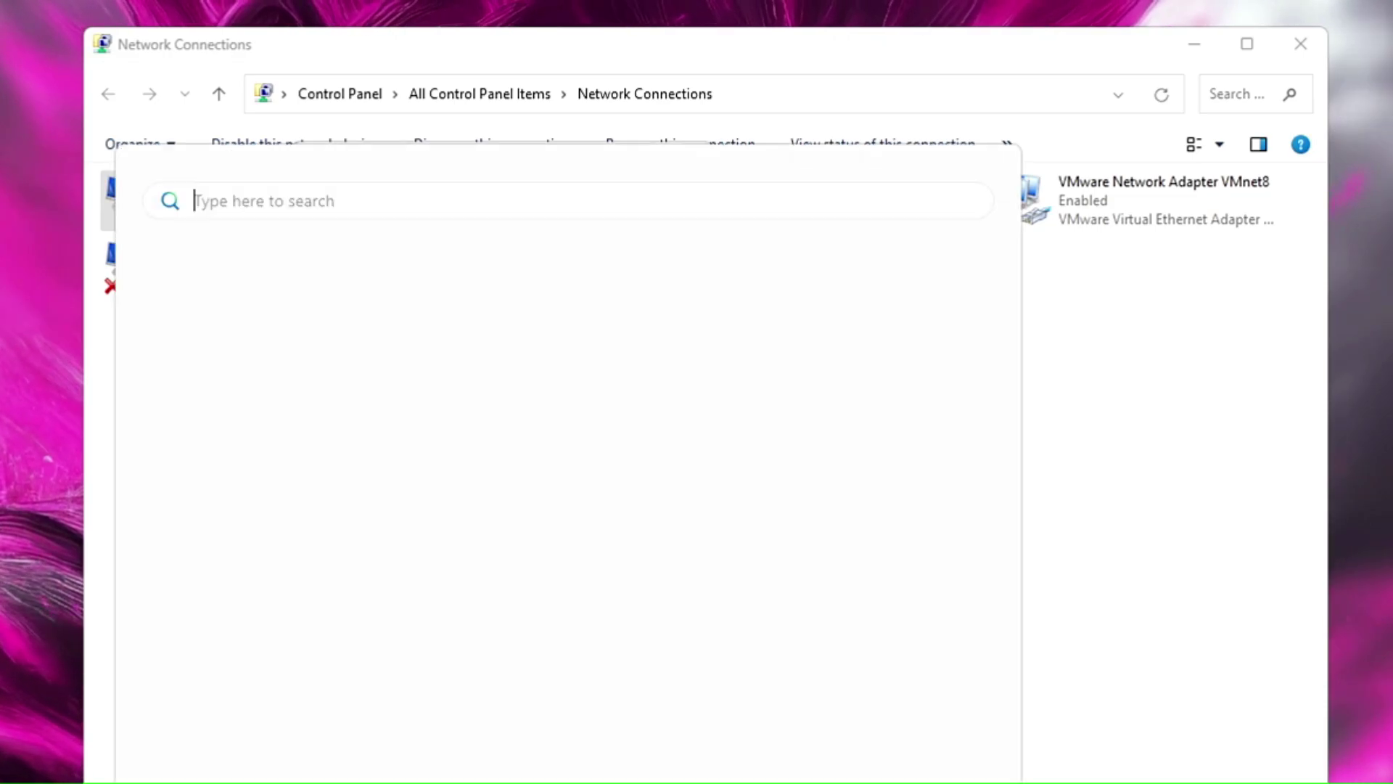
pyautogui.write('cmd')
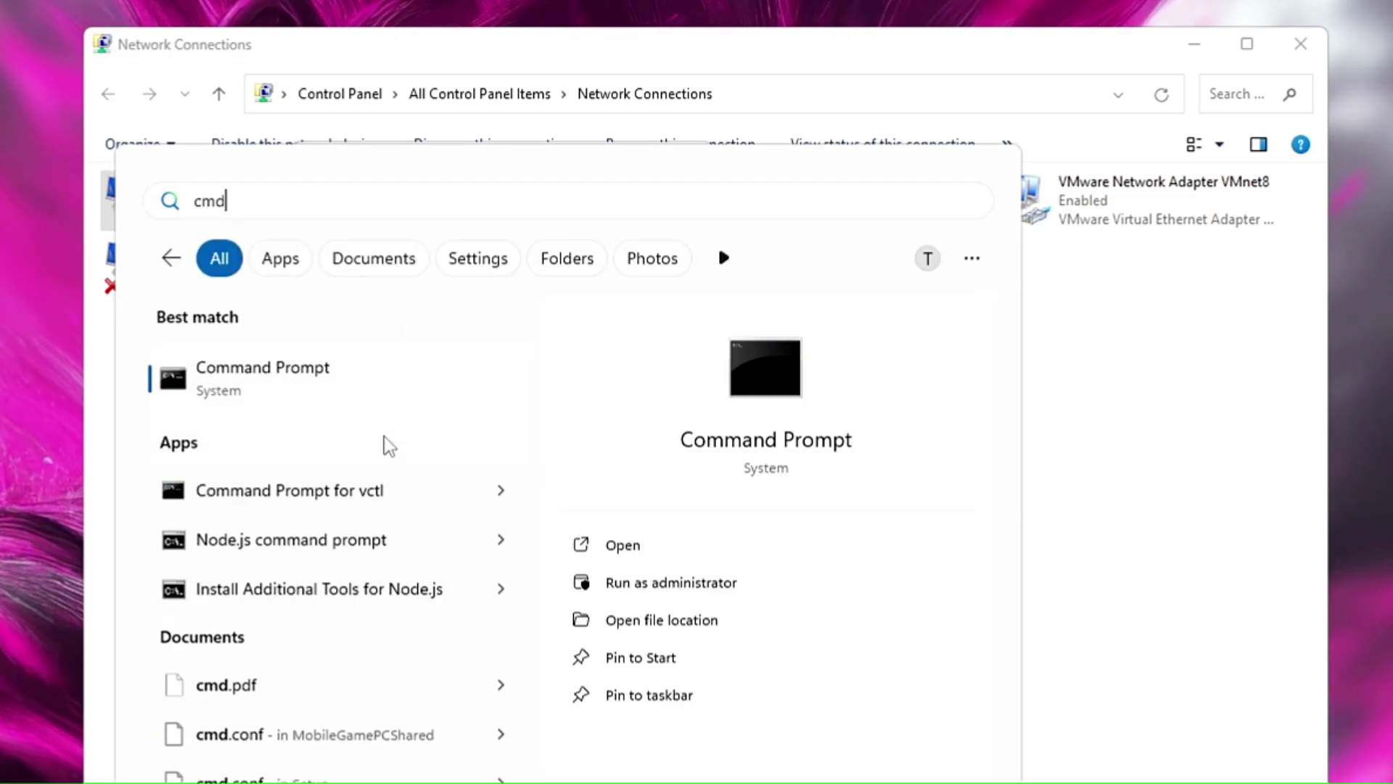
pyautogui.rightClick(302, 385)
pyautogui.click(377, 408)
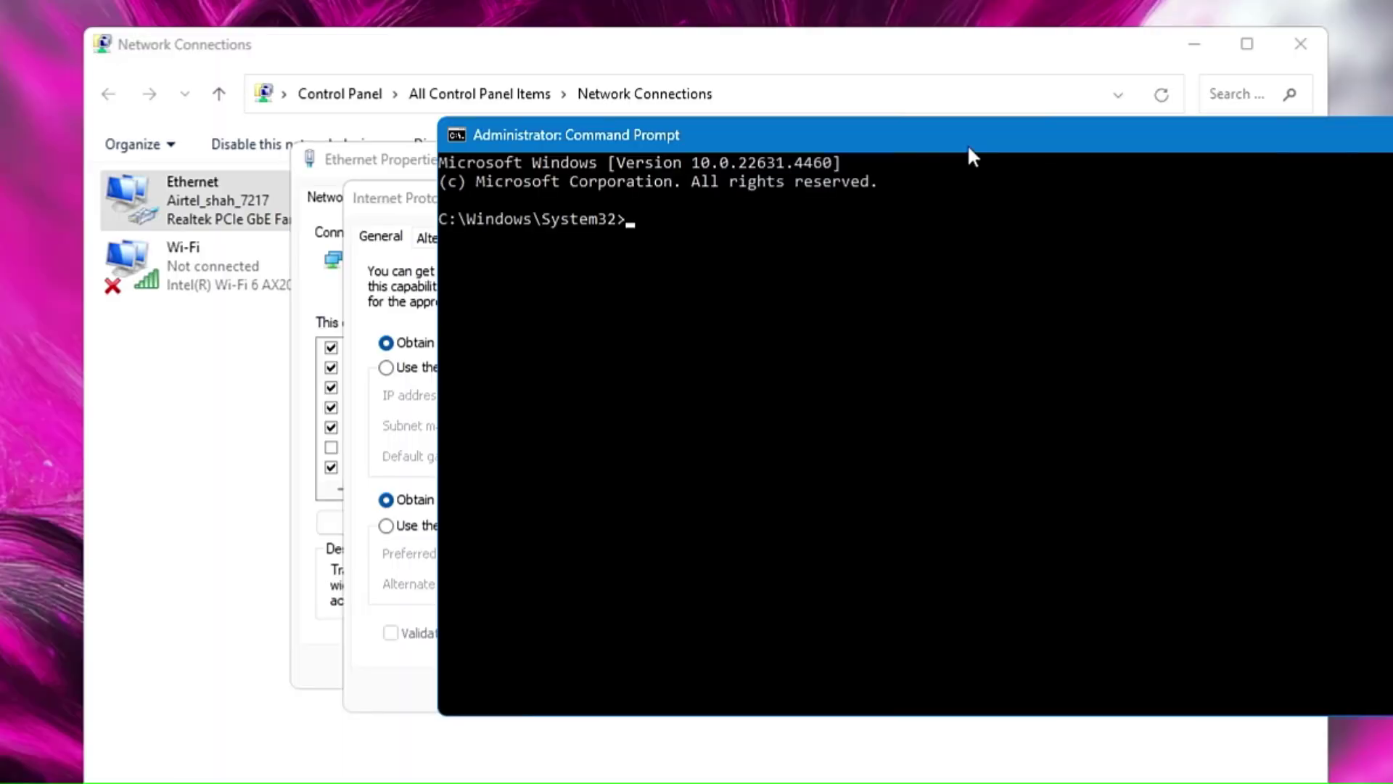
pyautogui.moveTo(967, 143); pyautogui.dragTo(1003, 155)
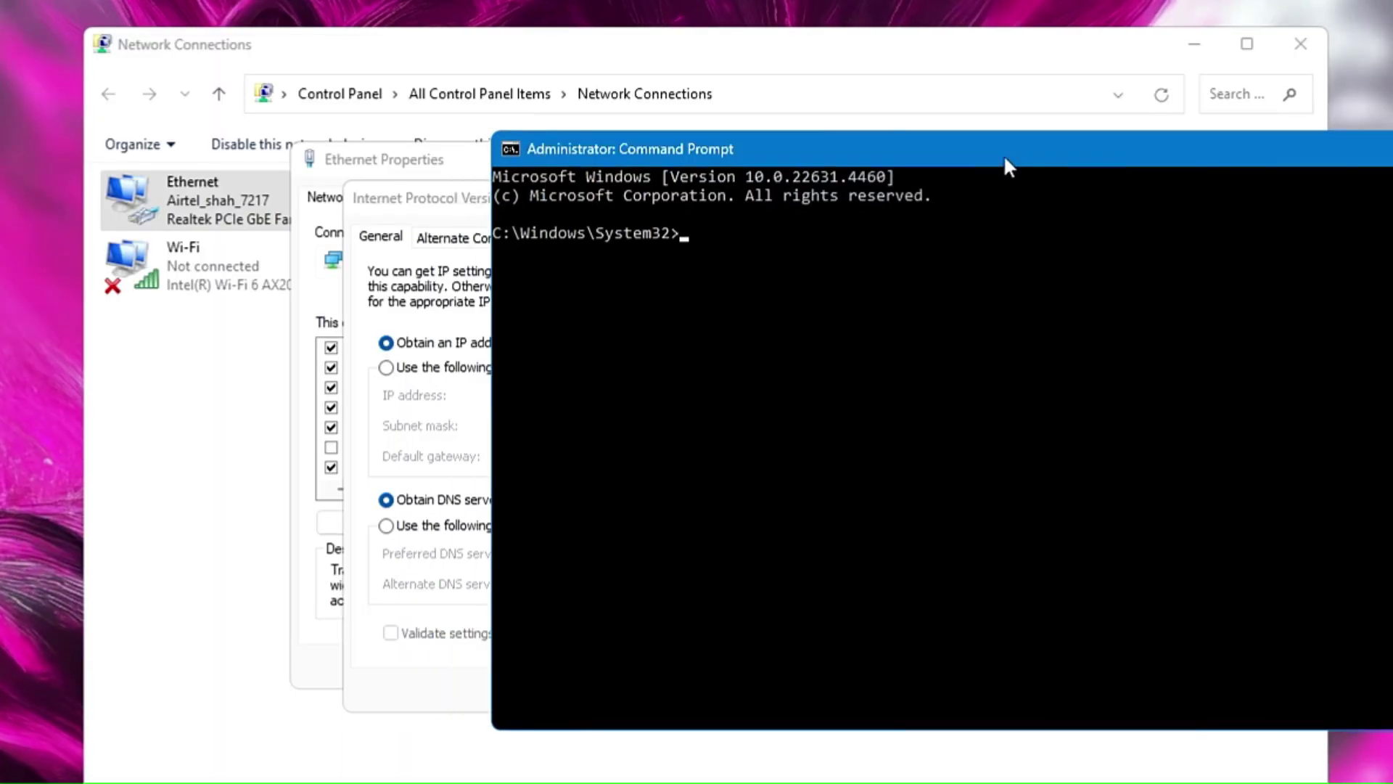
# Ping Google's DNS server at 8.8.8.8 and examine the minimum, maximum and average round-trip times
pyautogui.write('ping')
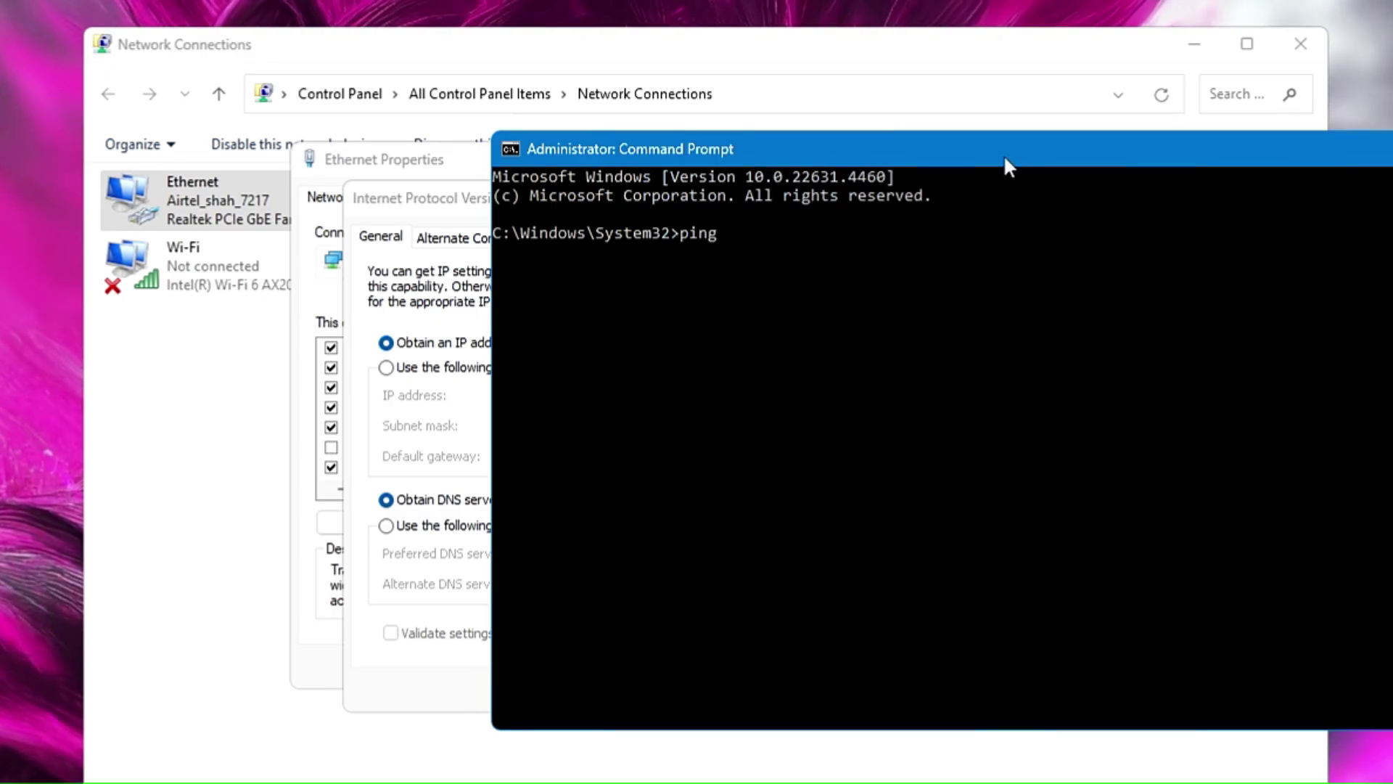
pyautogui.write('8')
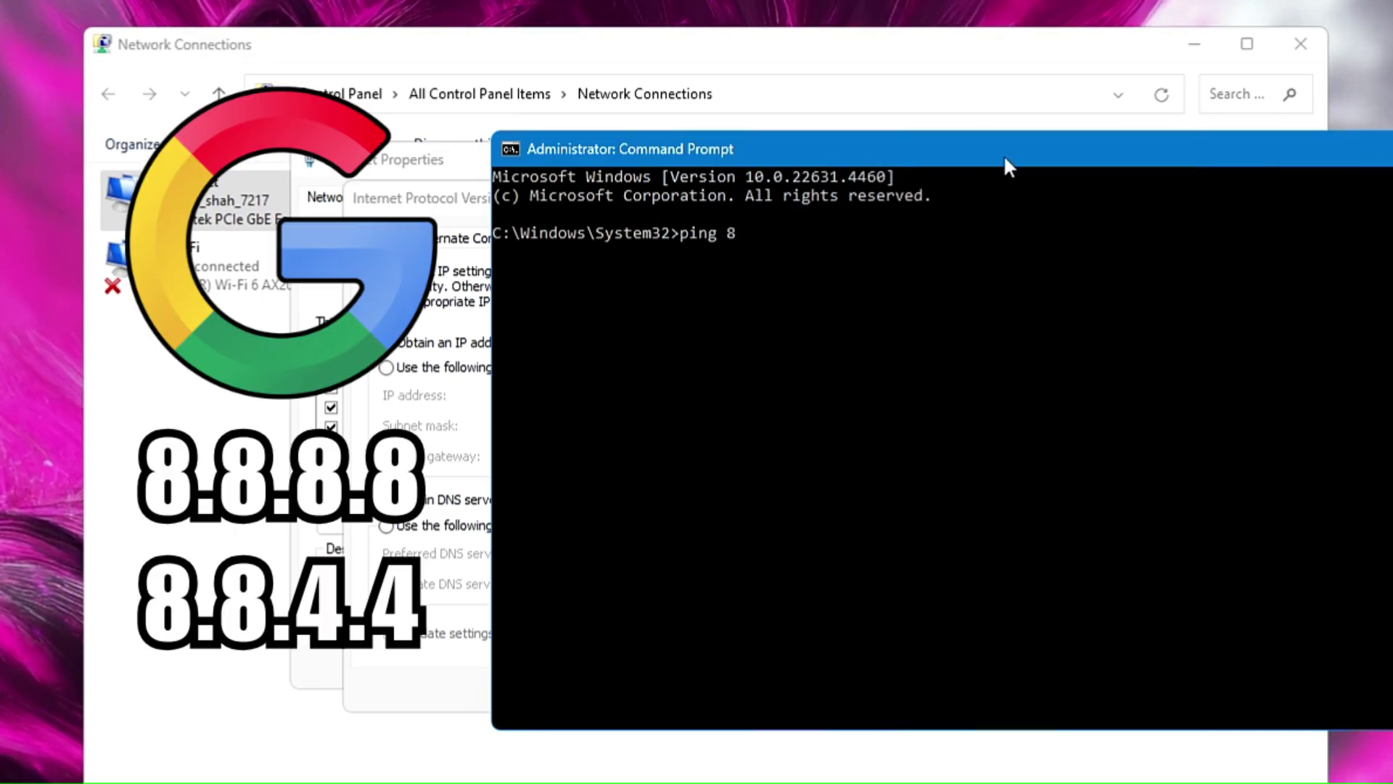
pyautogui.write('.8.8.8')
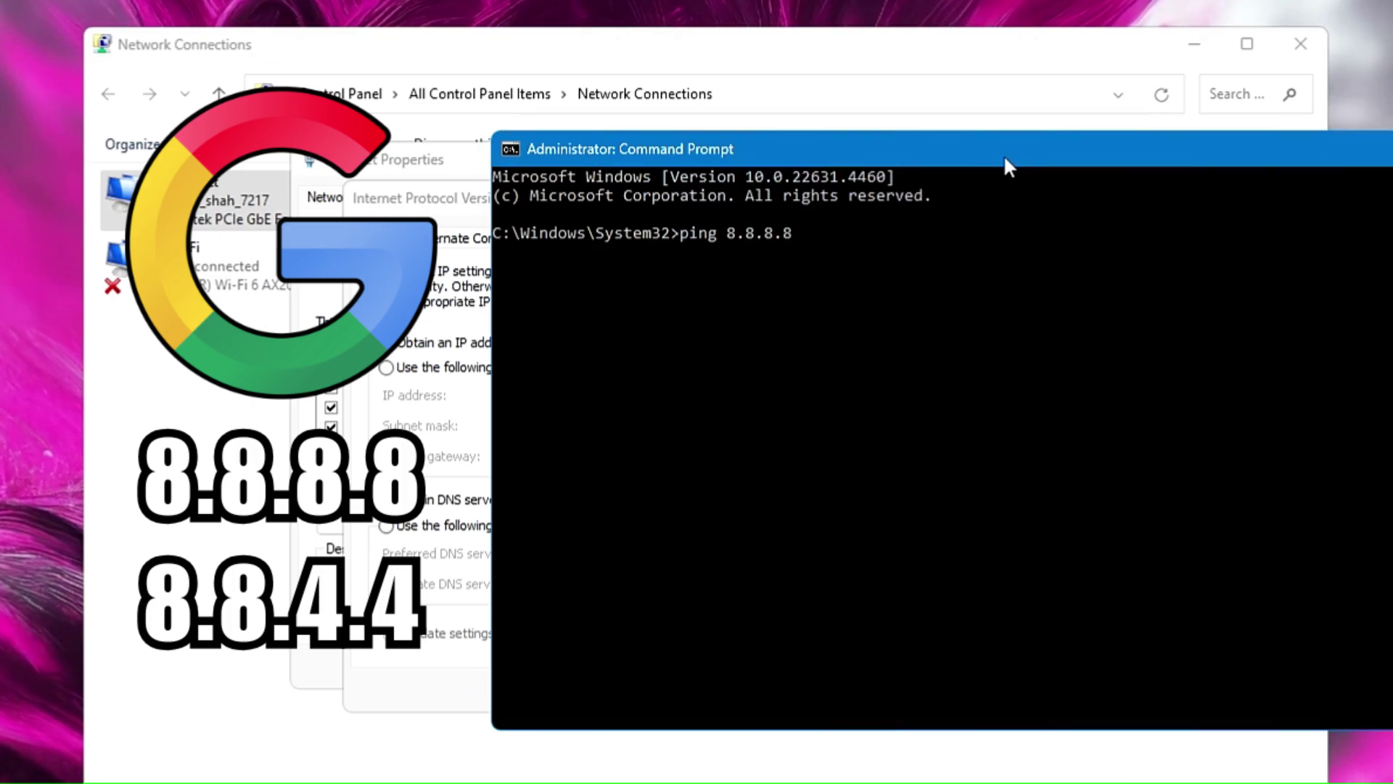
pyautogui.press('Return')
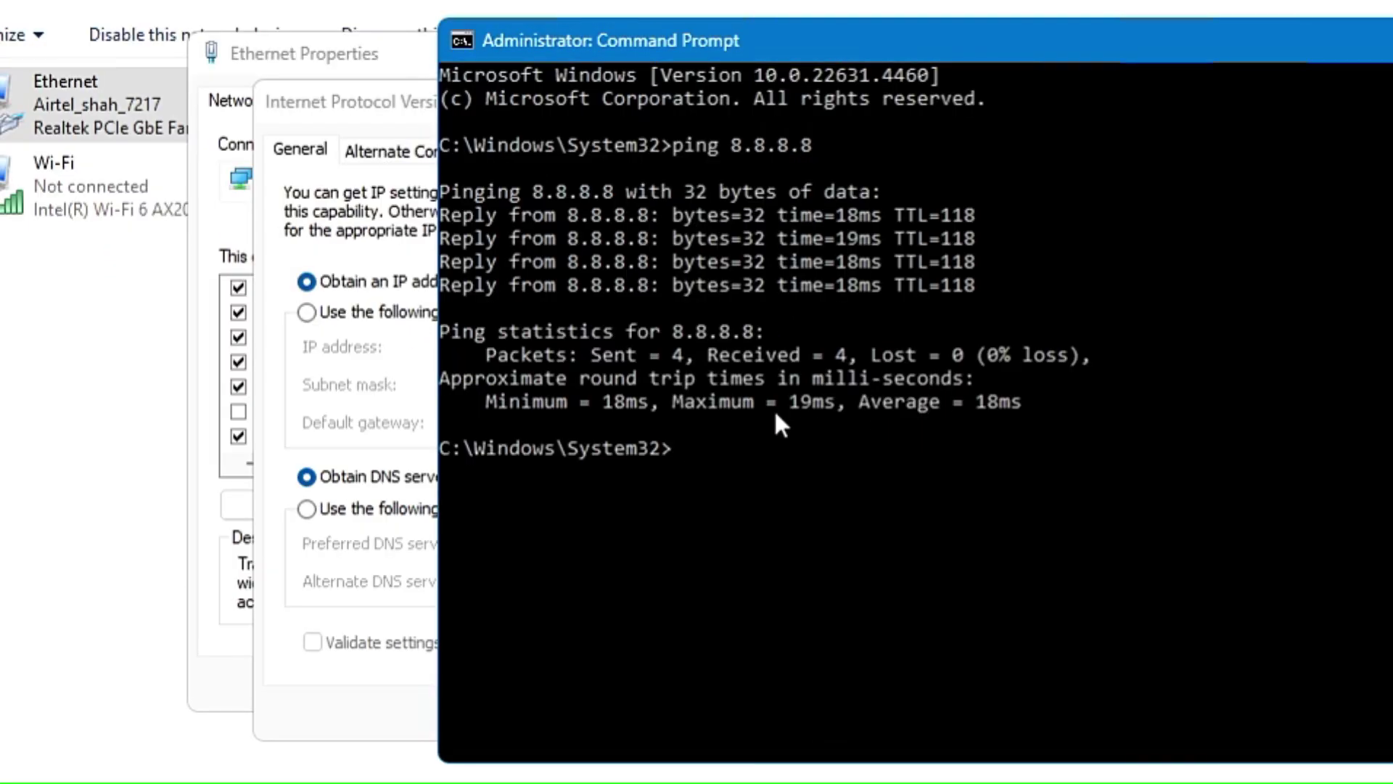
pyautogui.moveTo(604, 409); pyautogui.dragTo(626, 398)
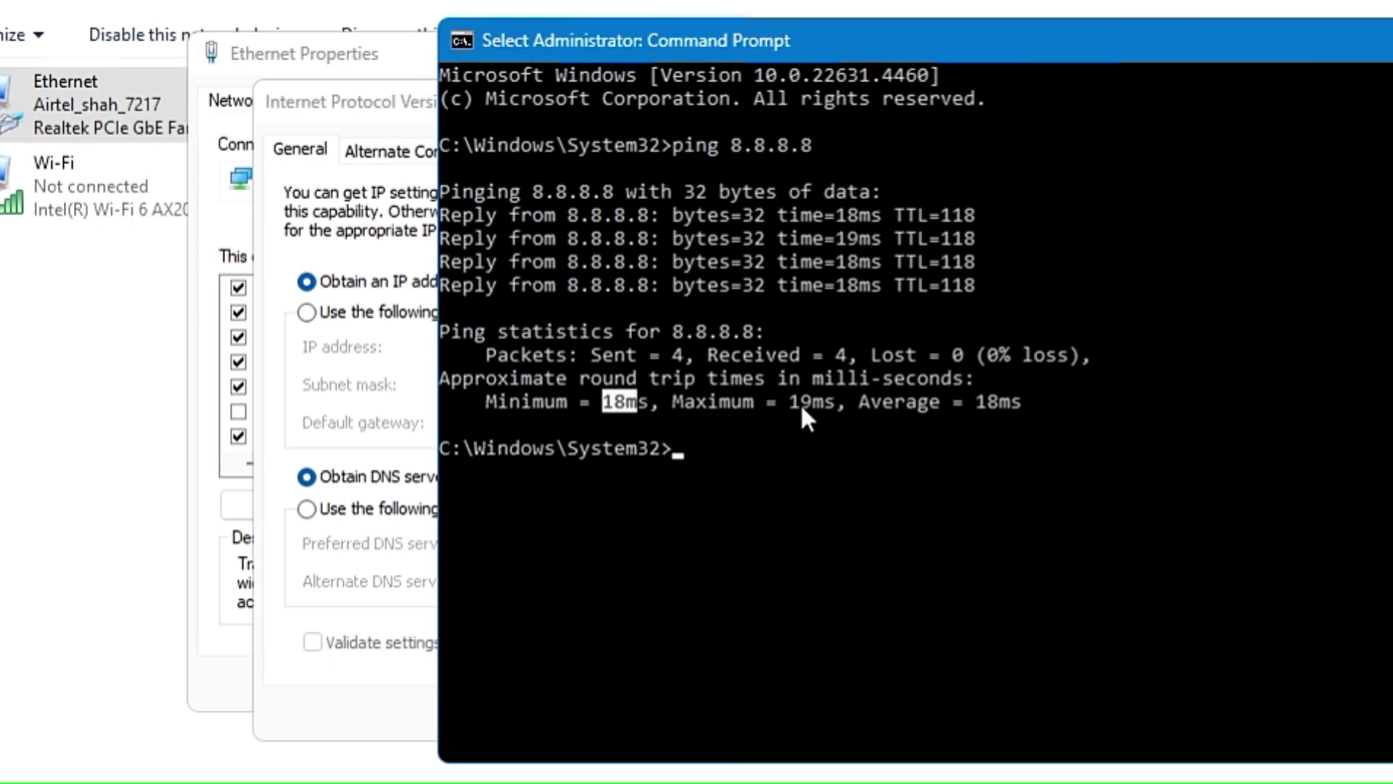
pyautogui.moveTo(799, 403); pyautogui.dragTo(811, 403)
pyautogui.moveTo(977, 403); pyautogui.dragTo(998, 428)
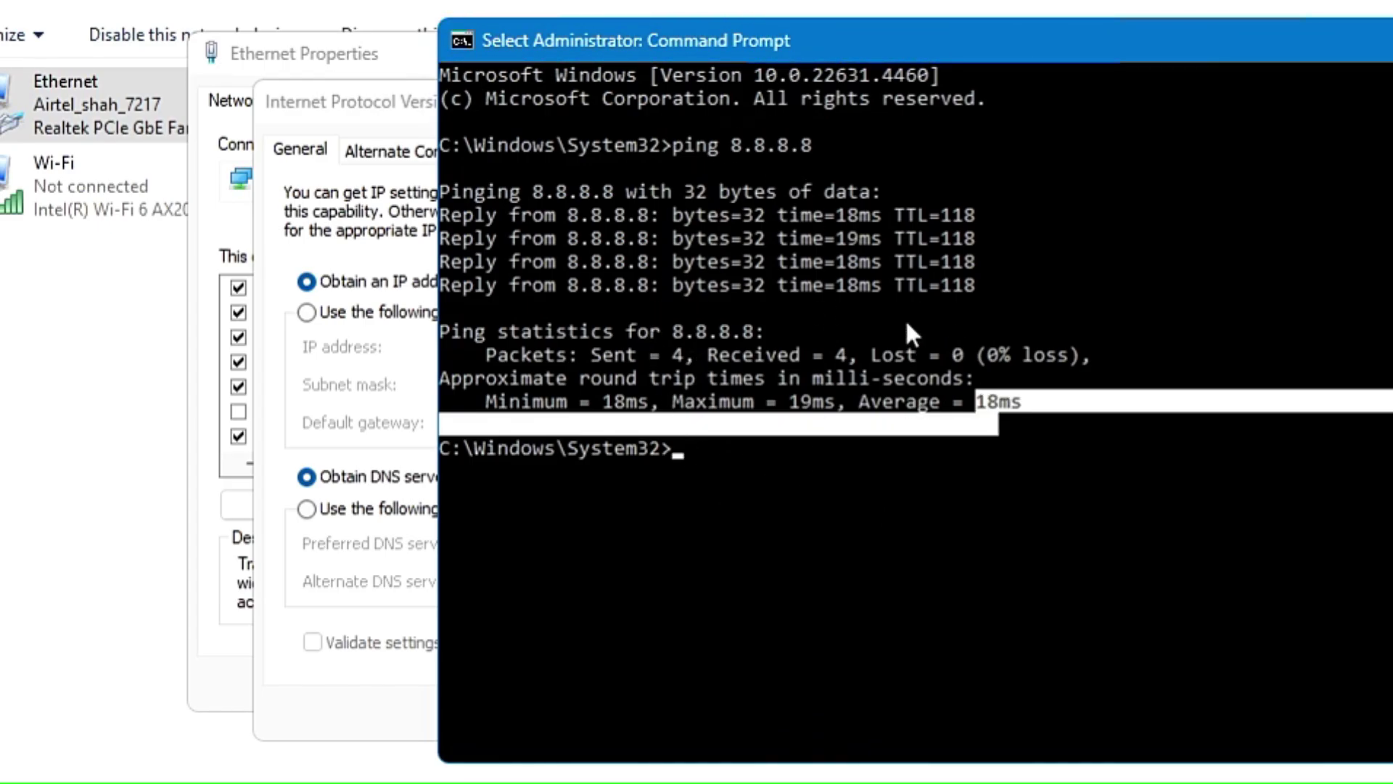
# Ping Cloudflare's DNS server at 1.1.1.1 and check the average round-trip time
pyautogui.rightClick(809, 467)
pyautogui.write('ping ')
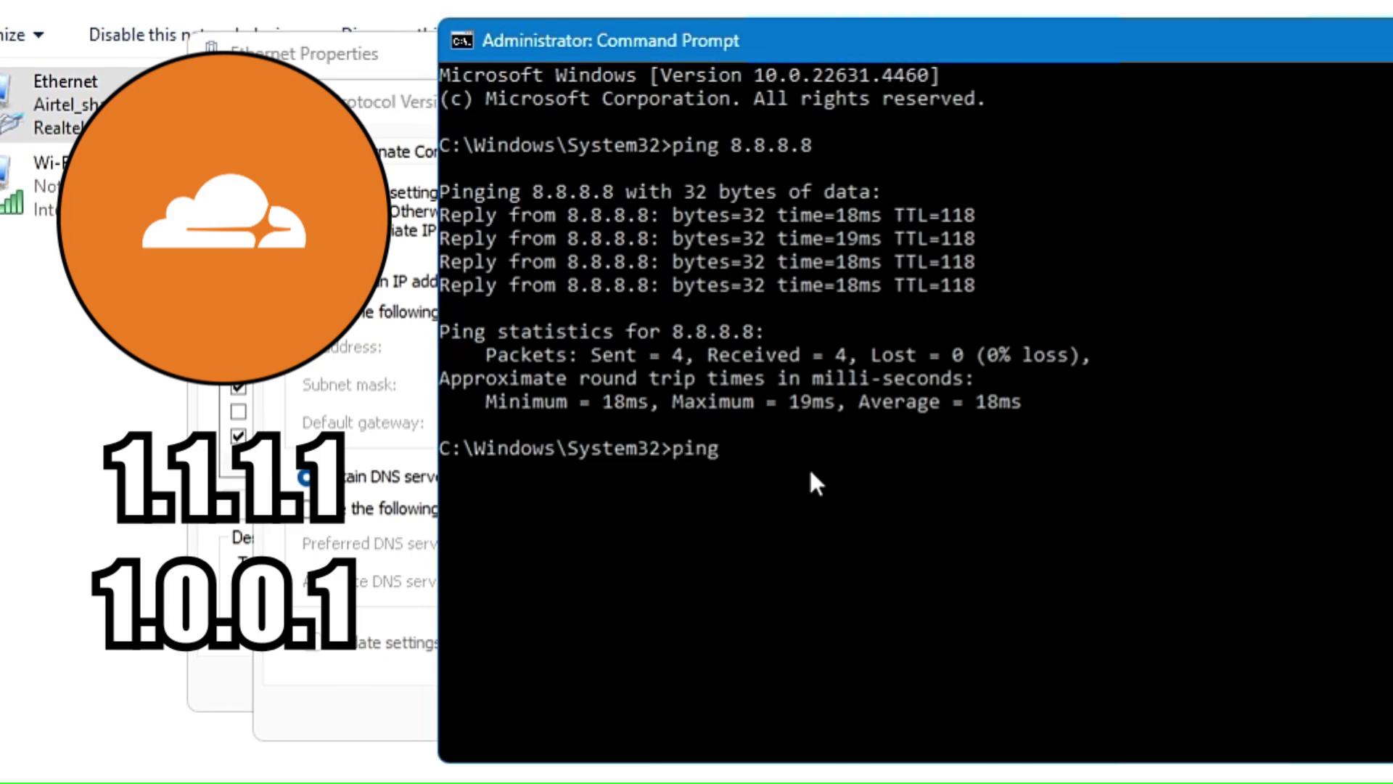
pyautogui.write('1.1.1.1')
pyautogui.press('Return')
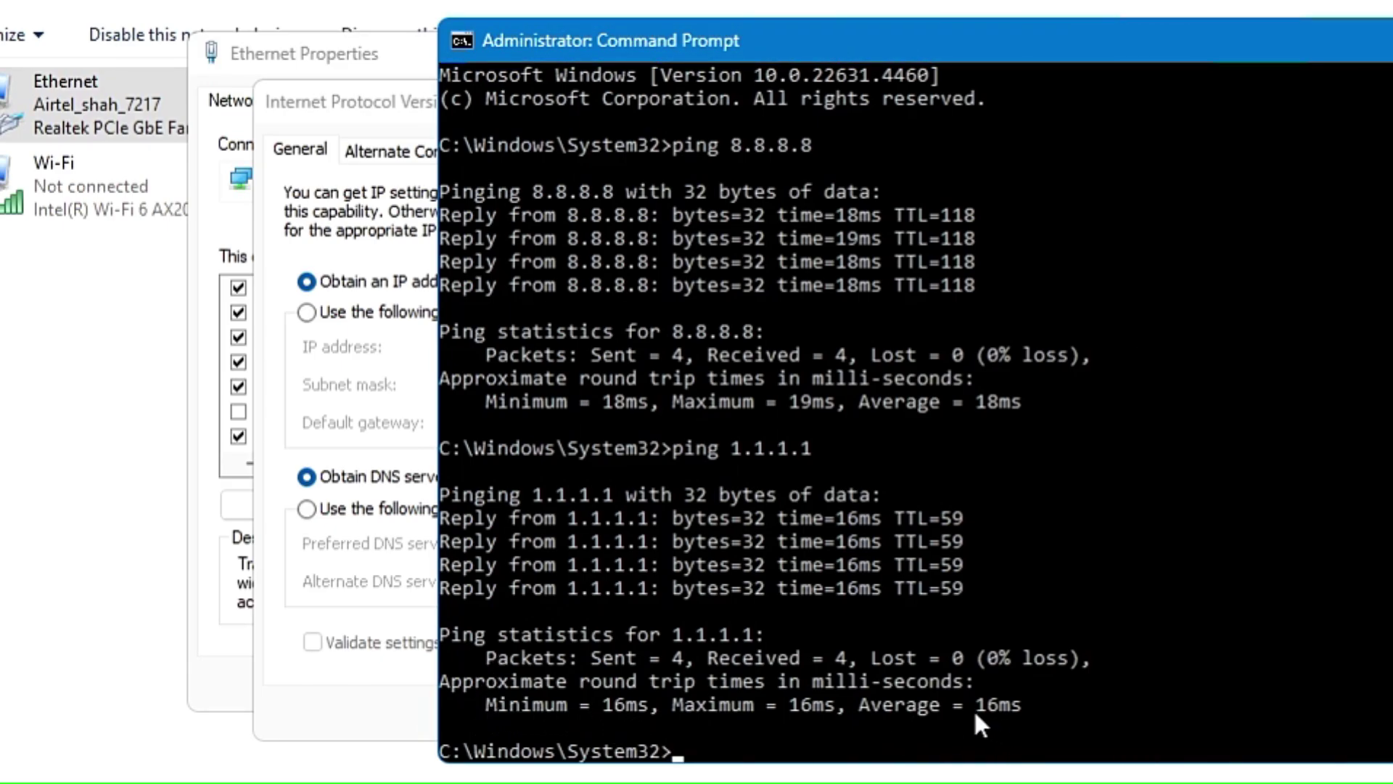
pyautogui.moveTo(974, 708); pyautogui.dragTo(988, 707)
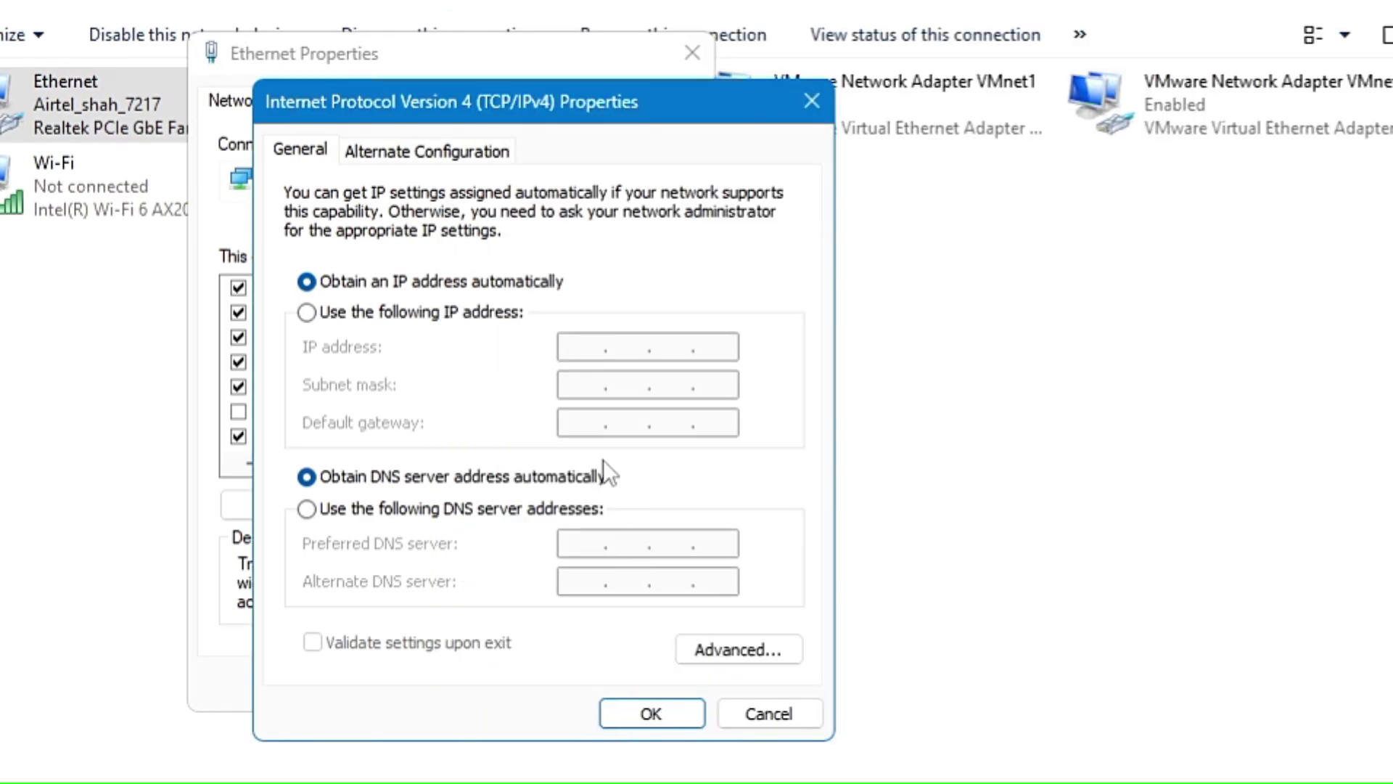
# Set the Ethernet connection's preferred DNS server to 1.1.1.1 and the alternate to 1.0.0.1, and confirm both property dialogs
pyautogui.click(342, 506)
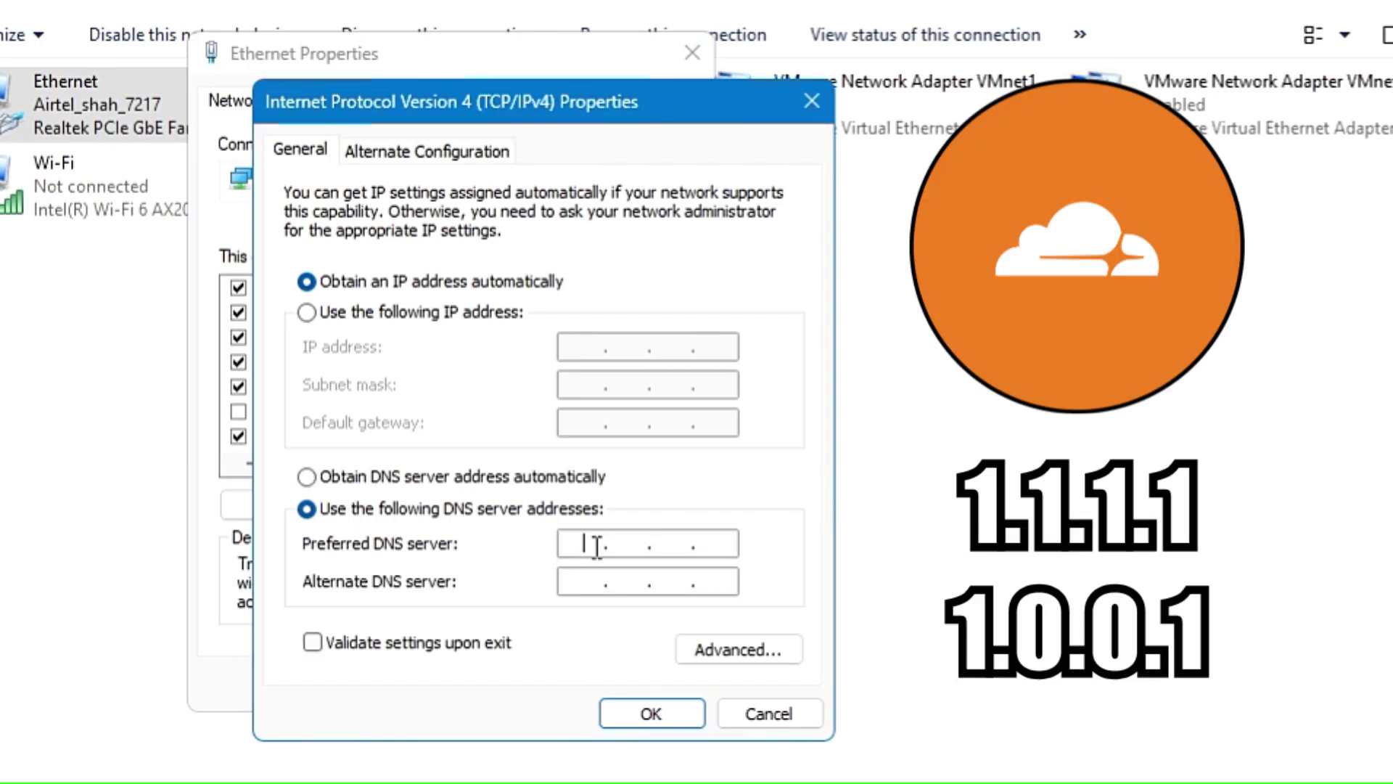
pyautogui.write('1.1.1.1')
pyautogui.write('1.0.0.1')
pyautogui.click(649, 707)
pyautogui.click(535, 684)
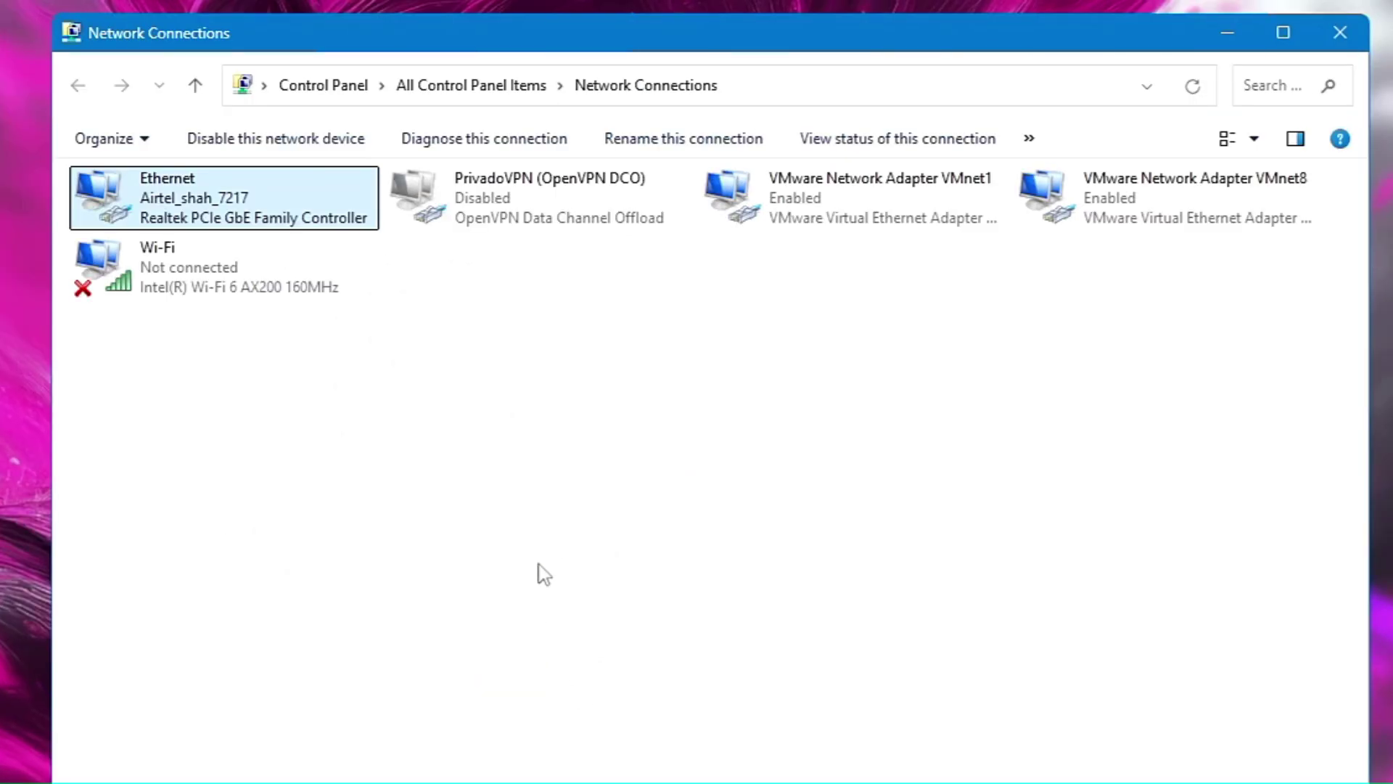
# Configure the Ethernet adapter's power management so the computer may not turn off the device to save power
pyautogui.rightClick(220, 198)
pyautogui.click(287, 433)
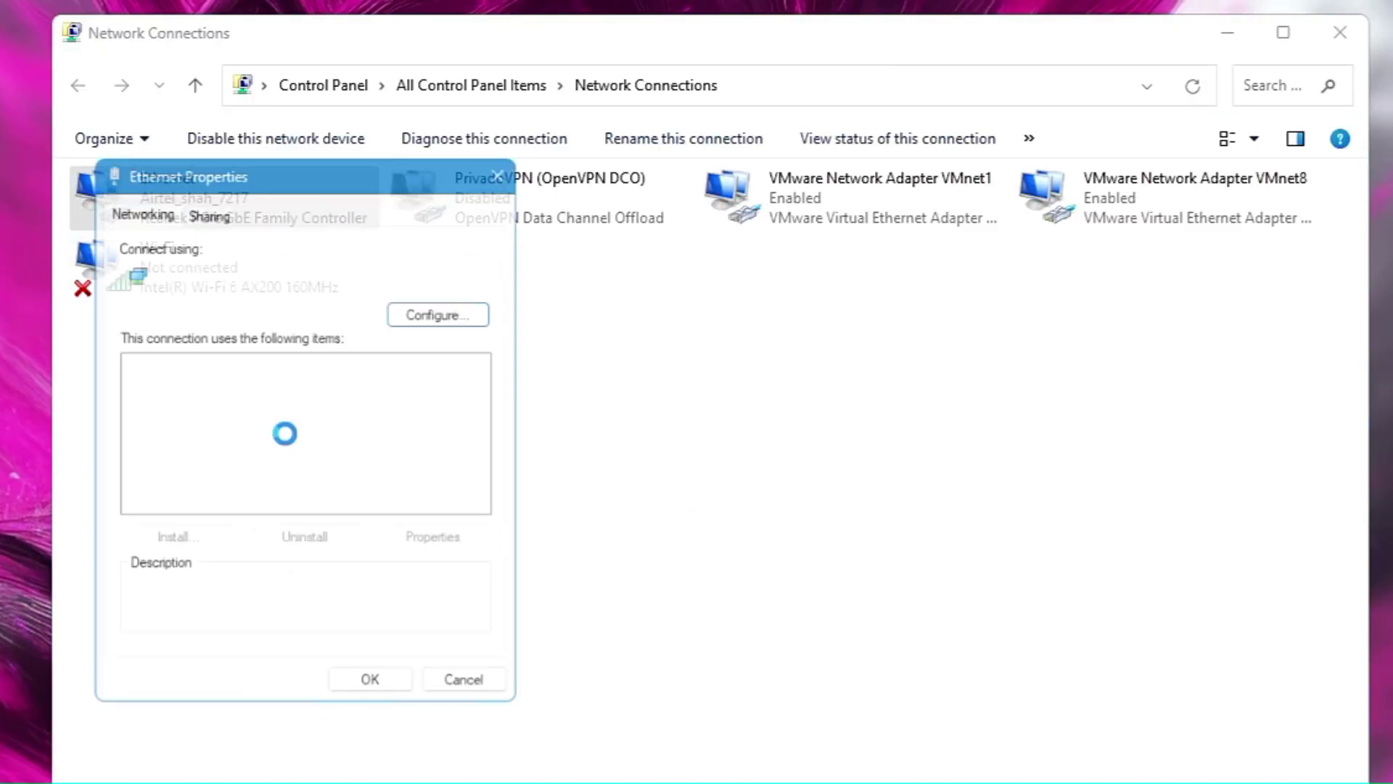
pyautogui.click(456, 313)
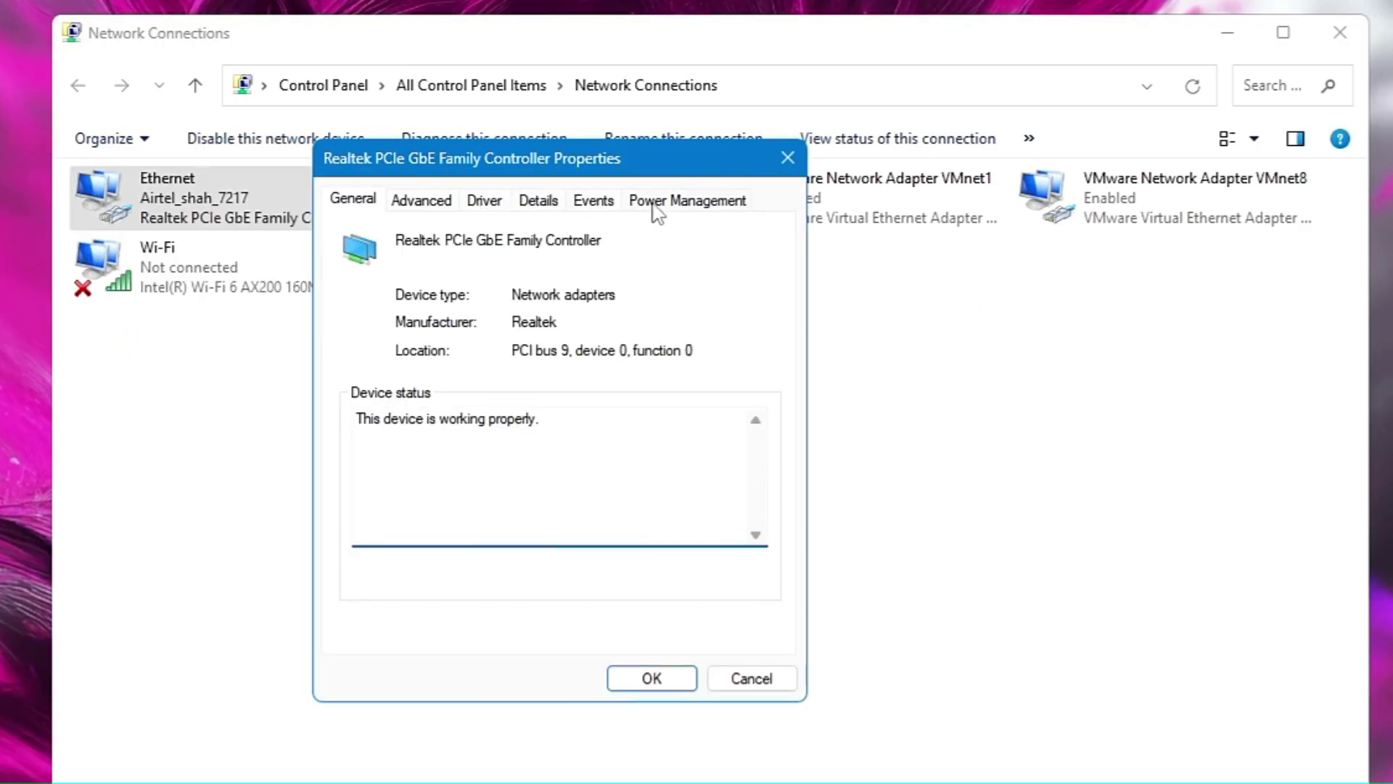
pyautogui.click(681, 209)
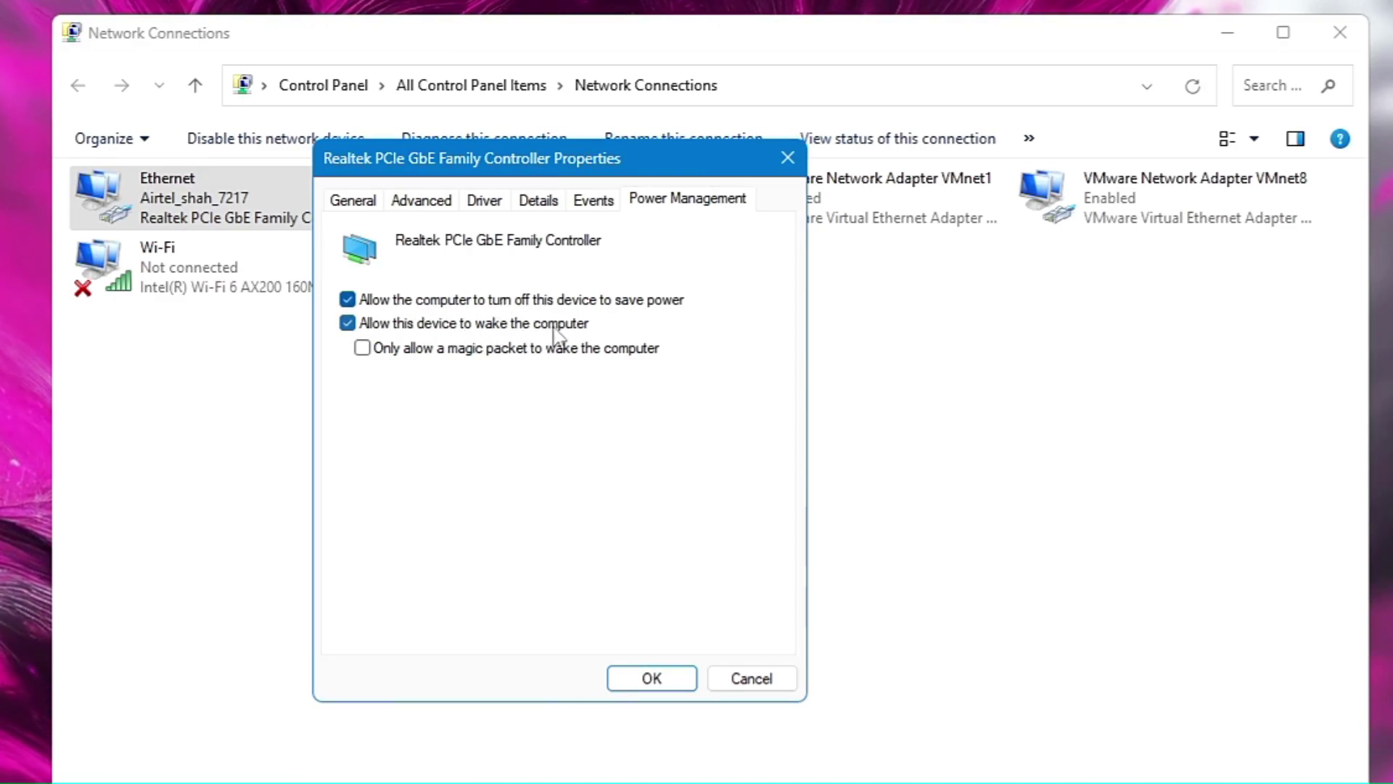
pyautogui.click(399, 299)
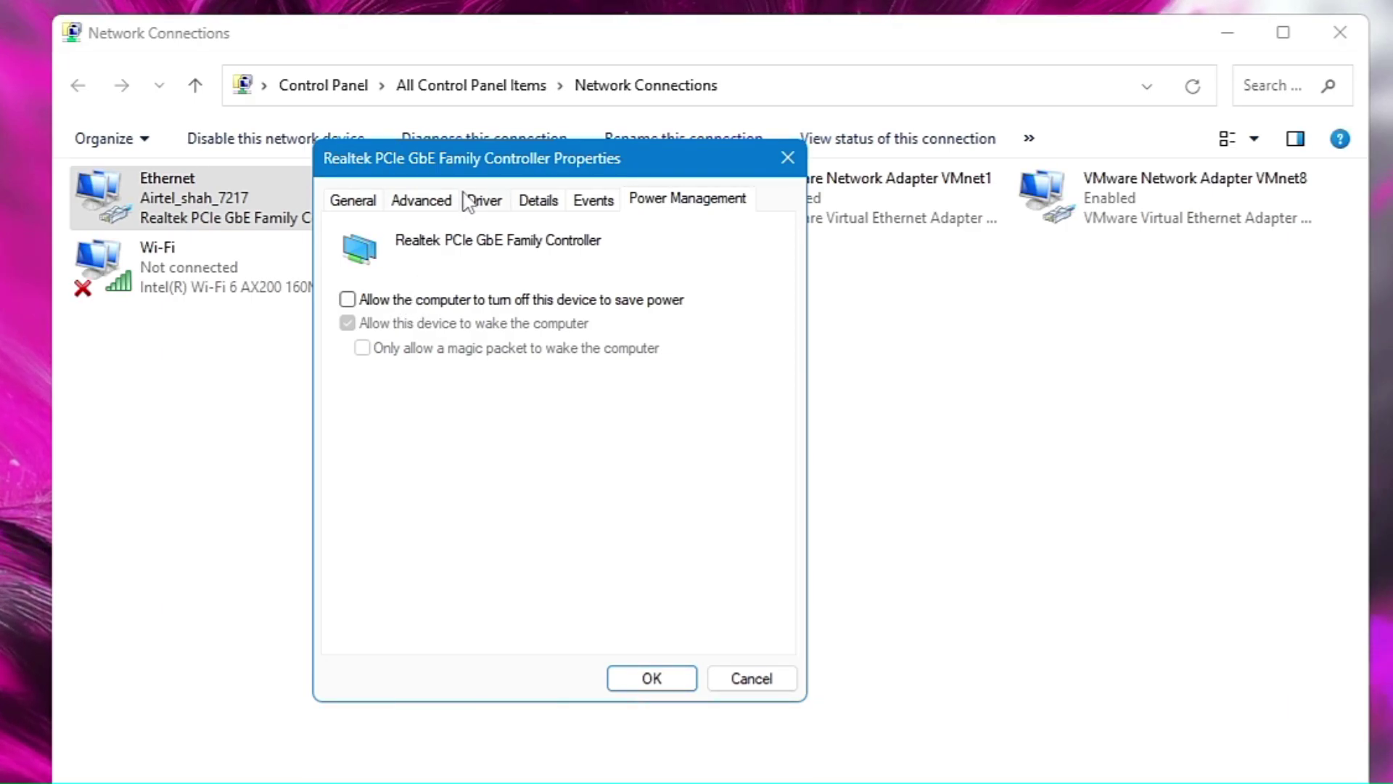
# Check the adapter's advanced values for ARP Offload, Flow Control, Interrupt Moderation and Large Send Offload v2 for IPv4 and IPv6
pyautogui.click(421, 200)
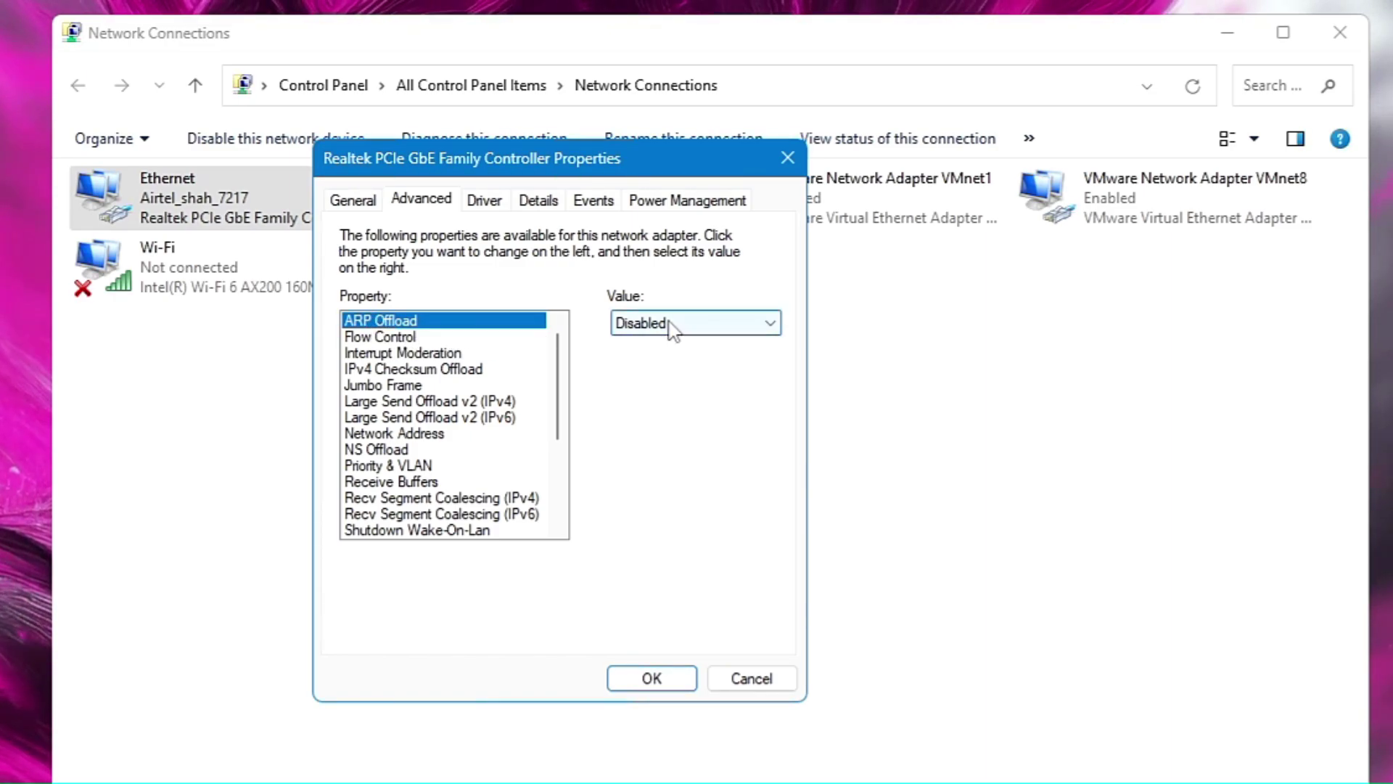
pyautogui.click(417, 338)
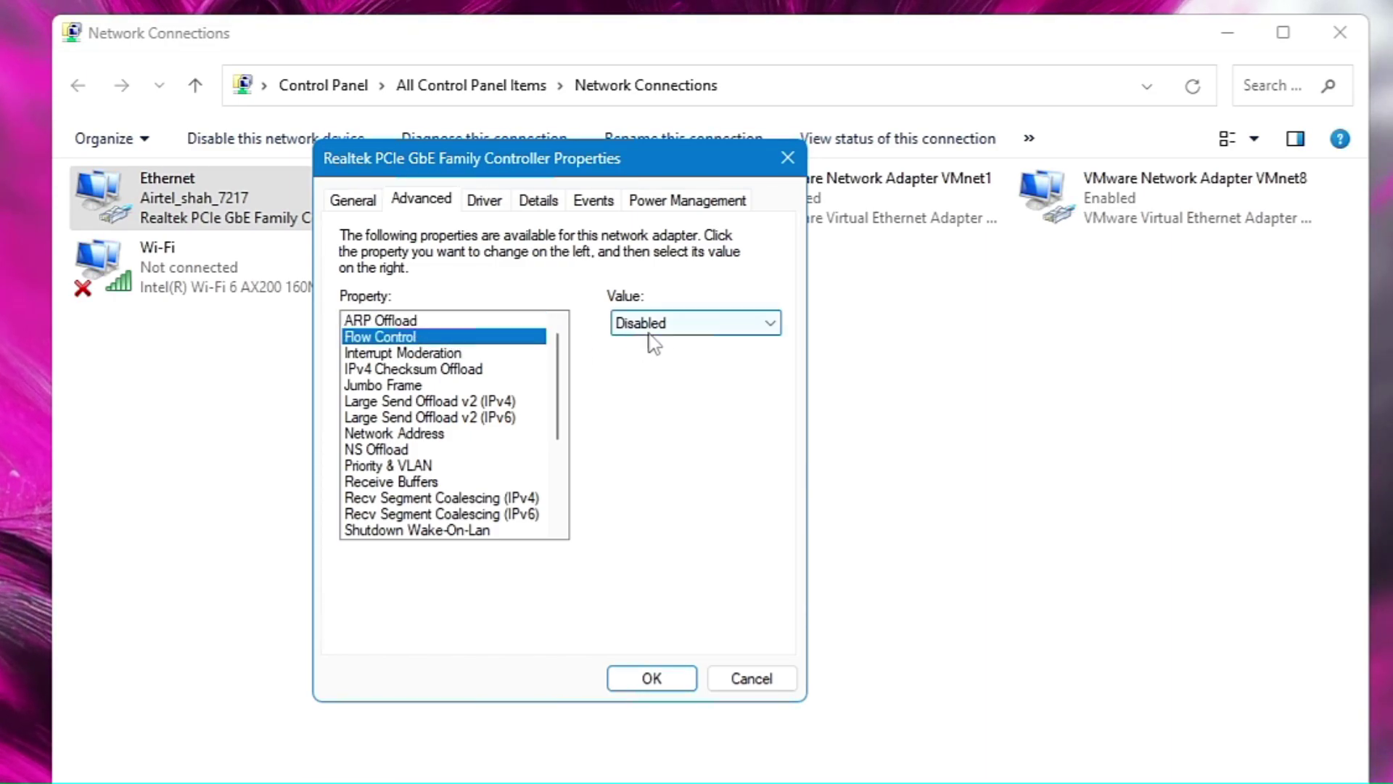
pyautogui.click(501, 354)
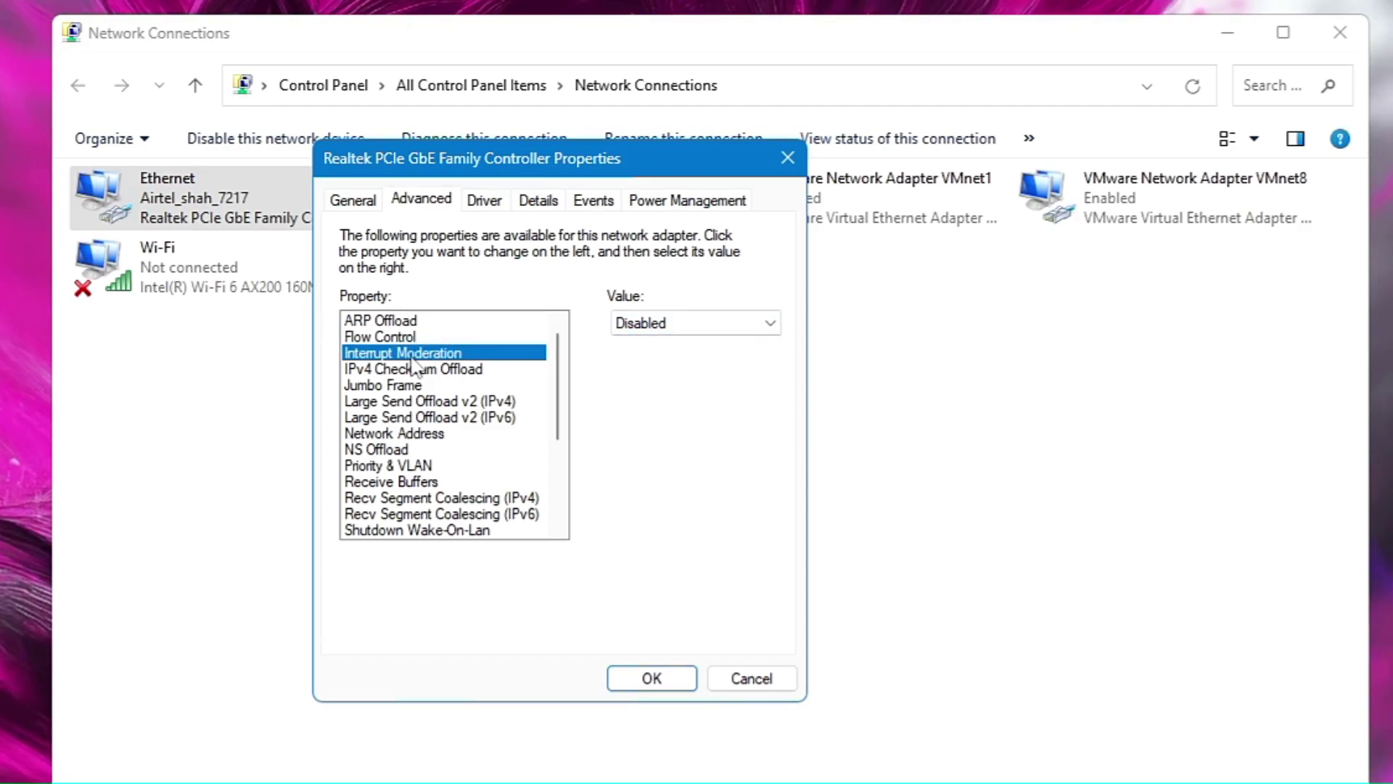
pyautogui.click(435, 402)
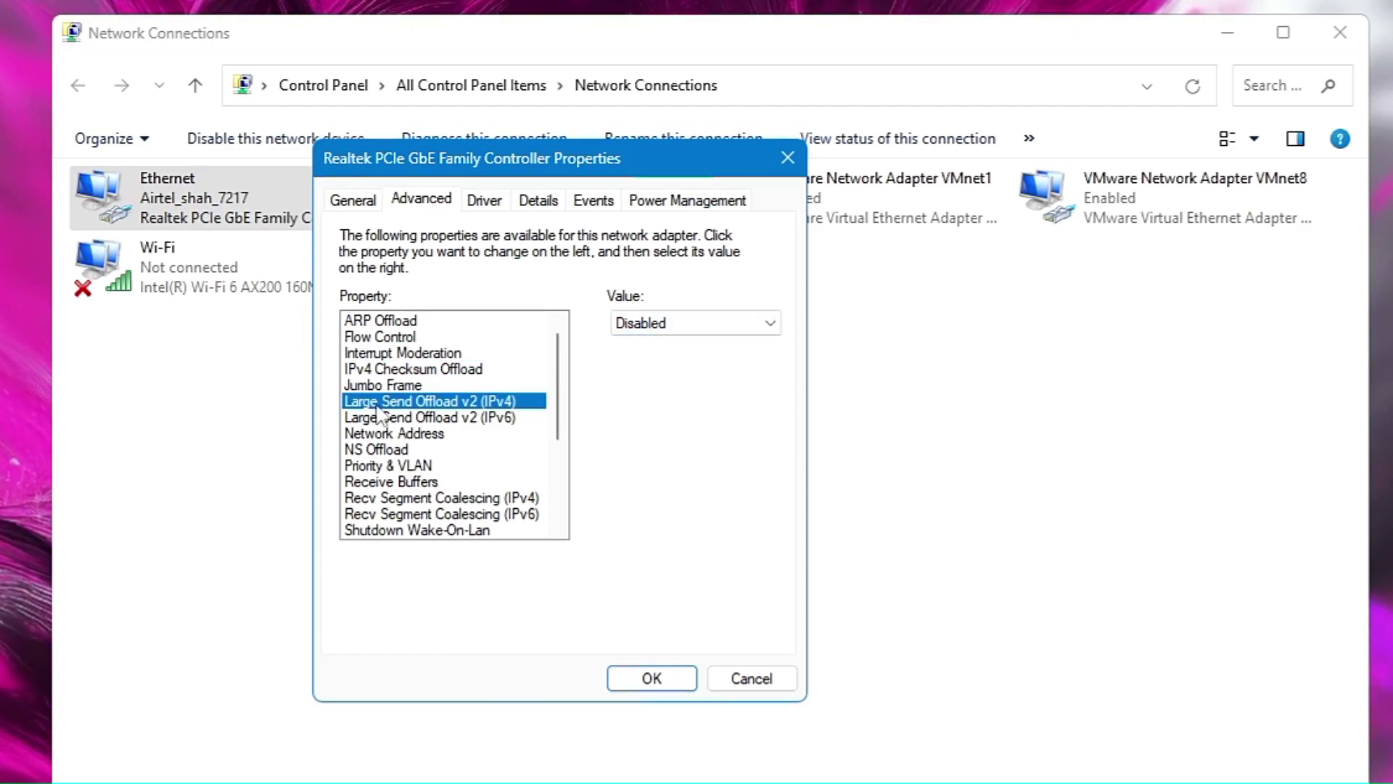
pyautogui.click(507, 418)
# Make sure the adapter's Priority & VLAN property is set to Priority & VLAN Enabled
pyautogui.scroll(-2, 411, 461)
pyautogui.click(405, 371)
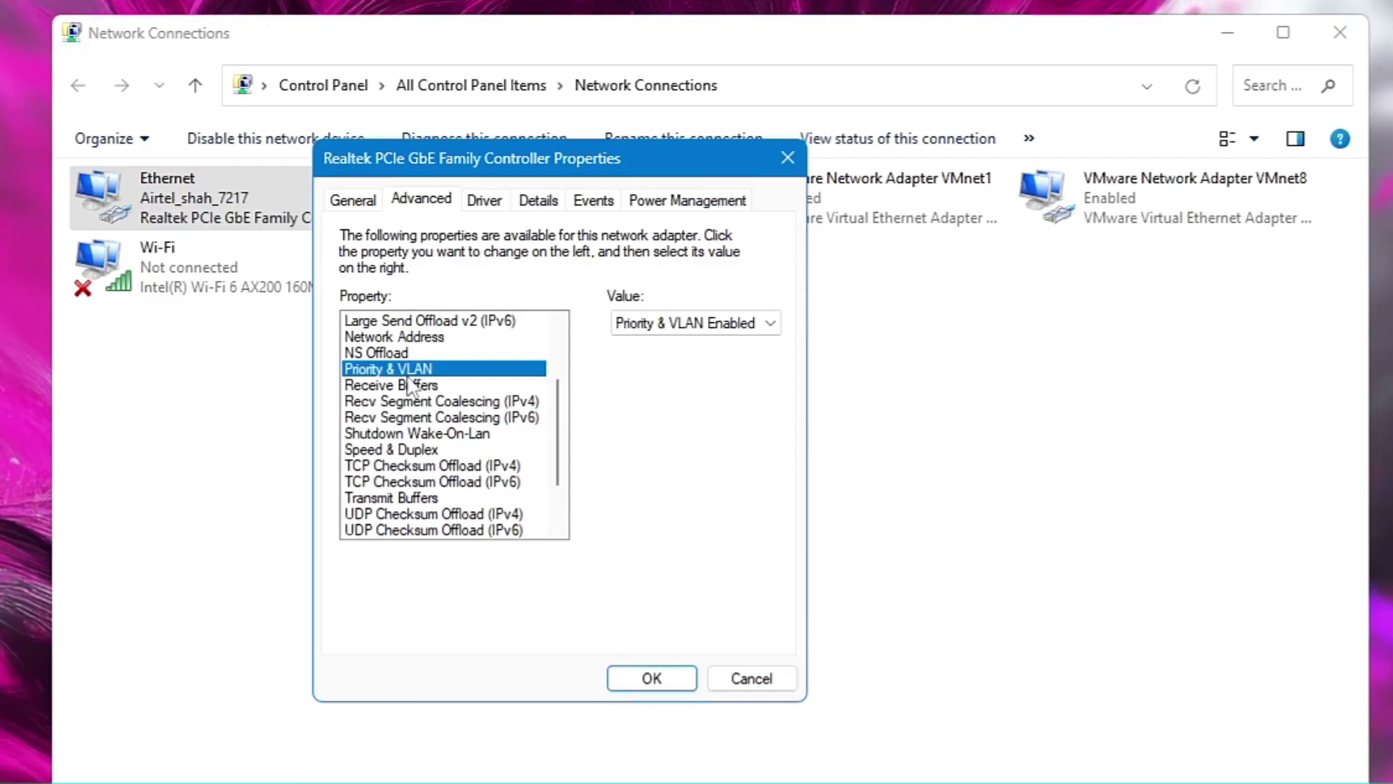
pyautogui.click(660, 323)
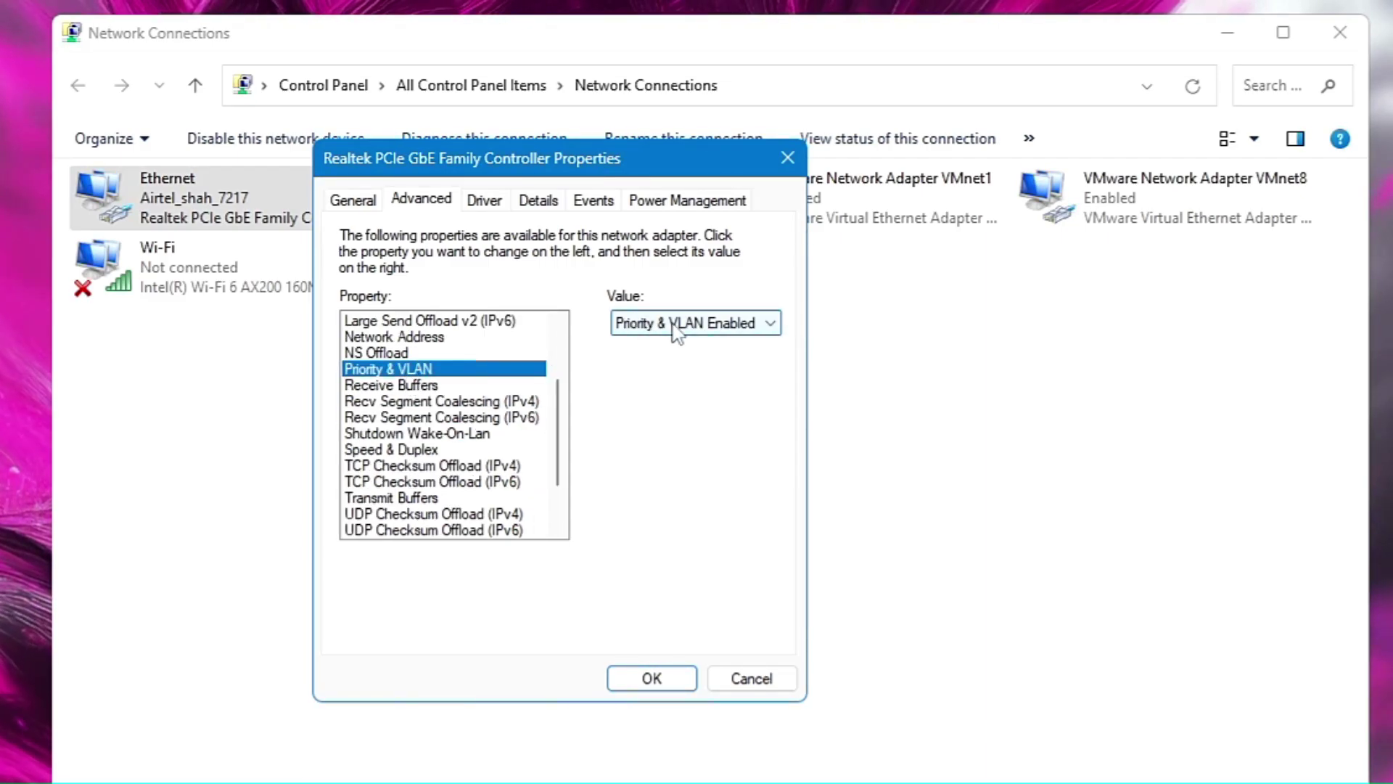
pyautogui.click(730, 363)
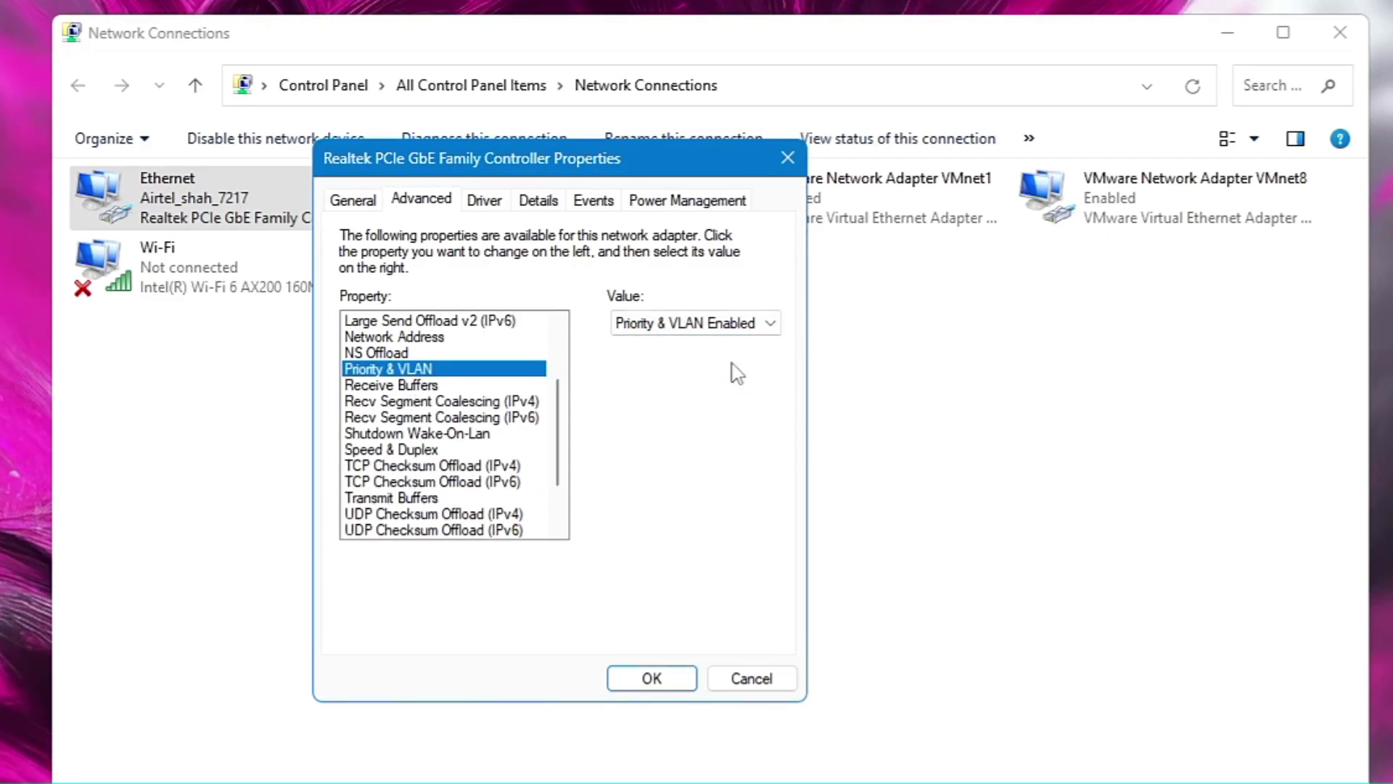
# Try a value of 1024 for the adapter's Receive Buffers property and set it to 512 instead
pyautogui.click(404, 391)
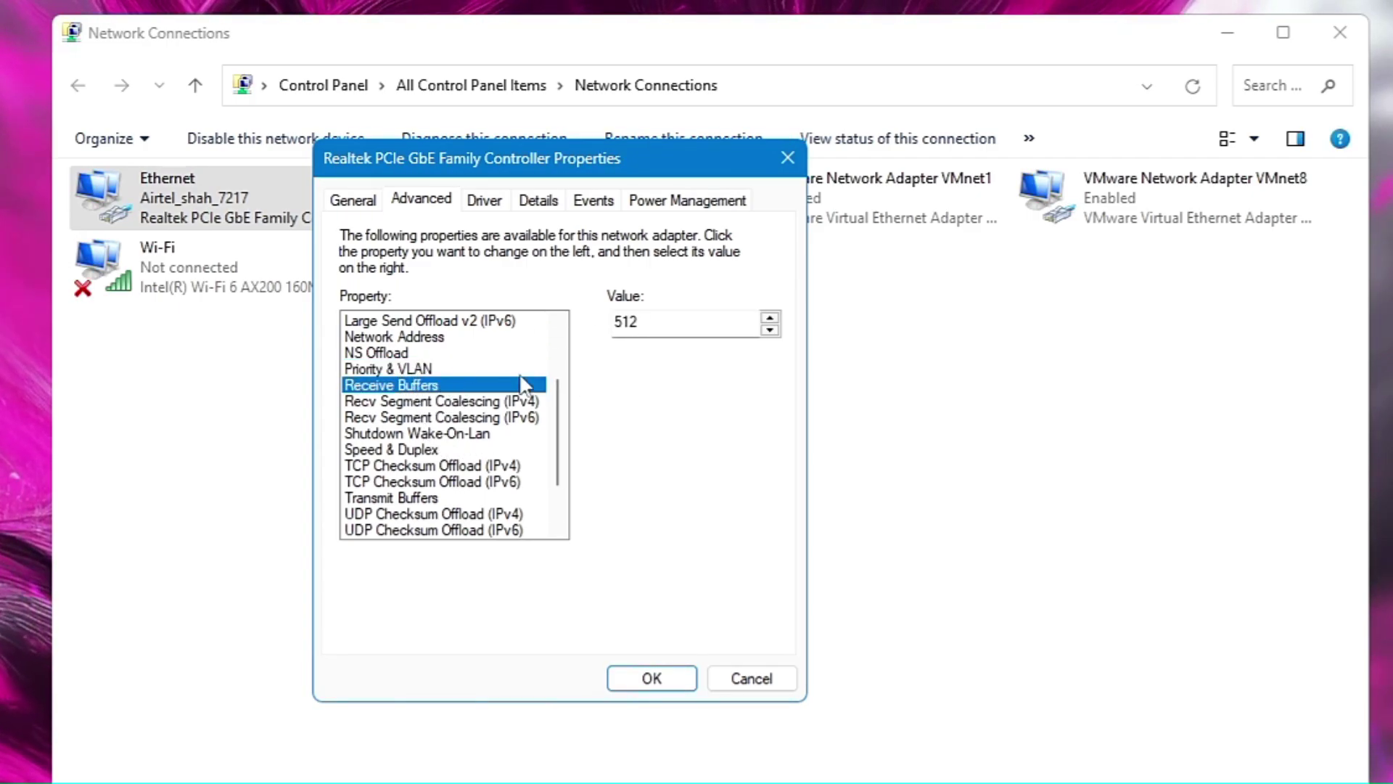
pyautogui.moveTo(653, 323); pyautogui.dragTo(590, 324)
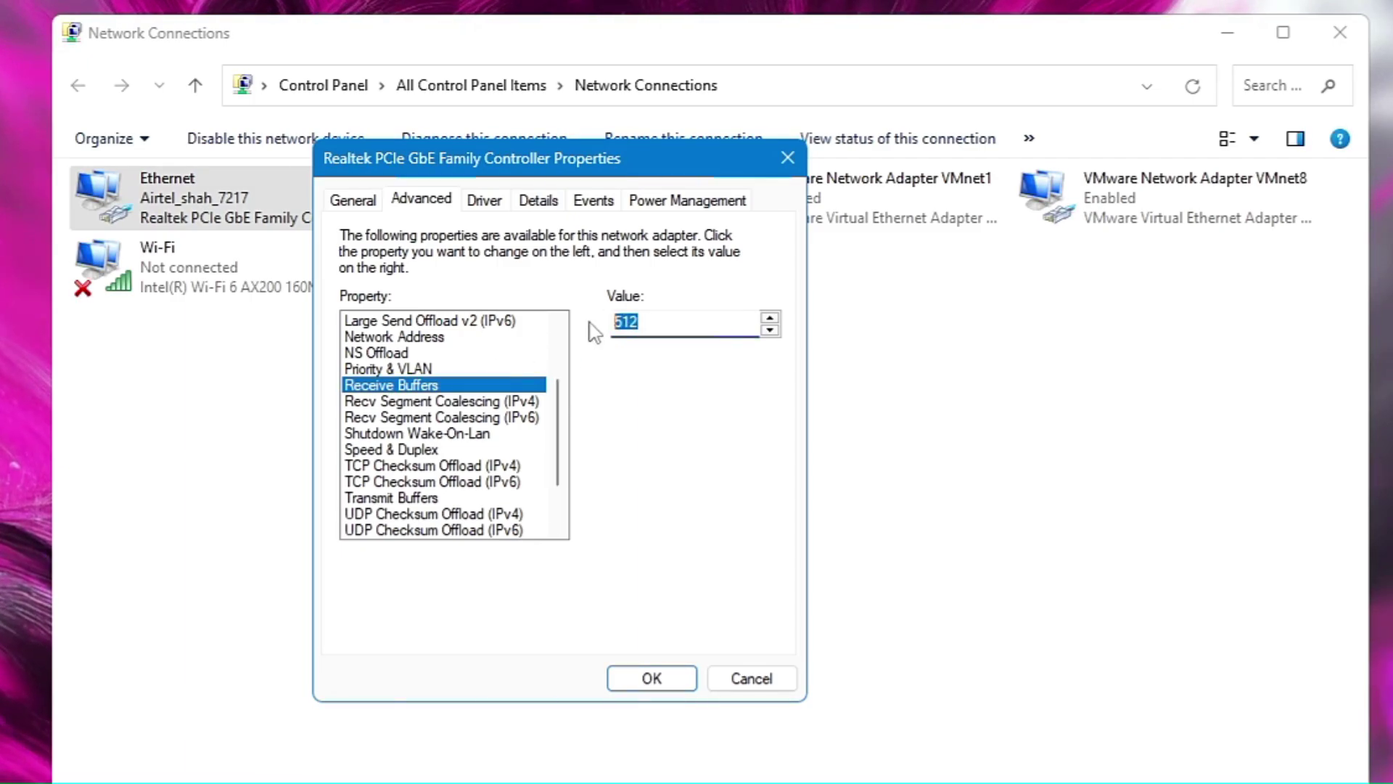
pyautogui.write('1024')
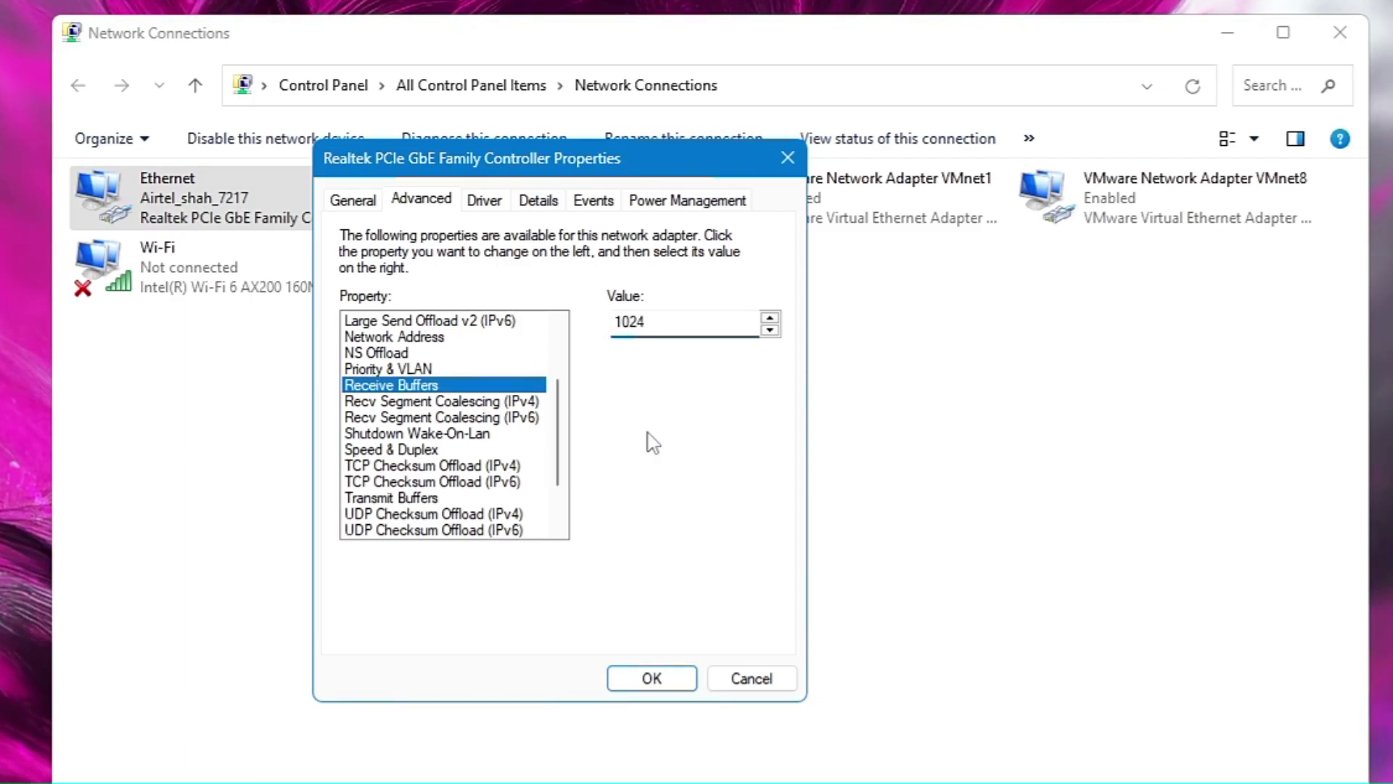
pyautogui.click(660, 677)
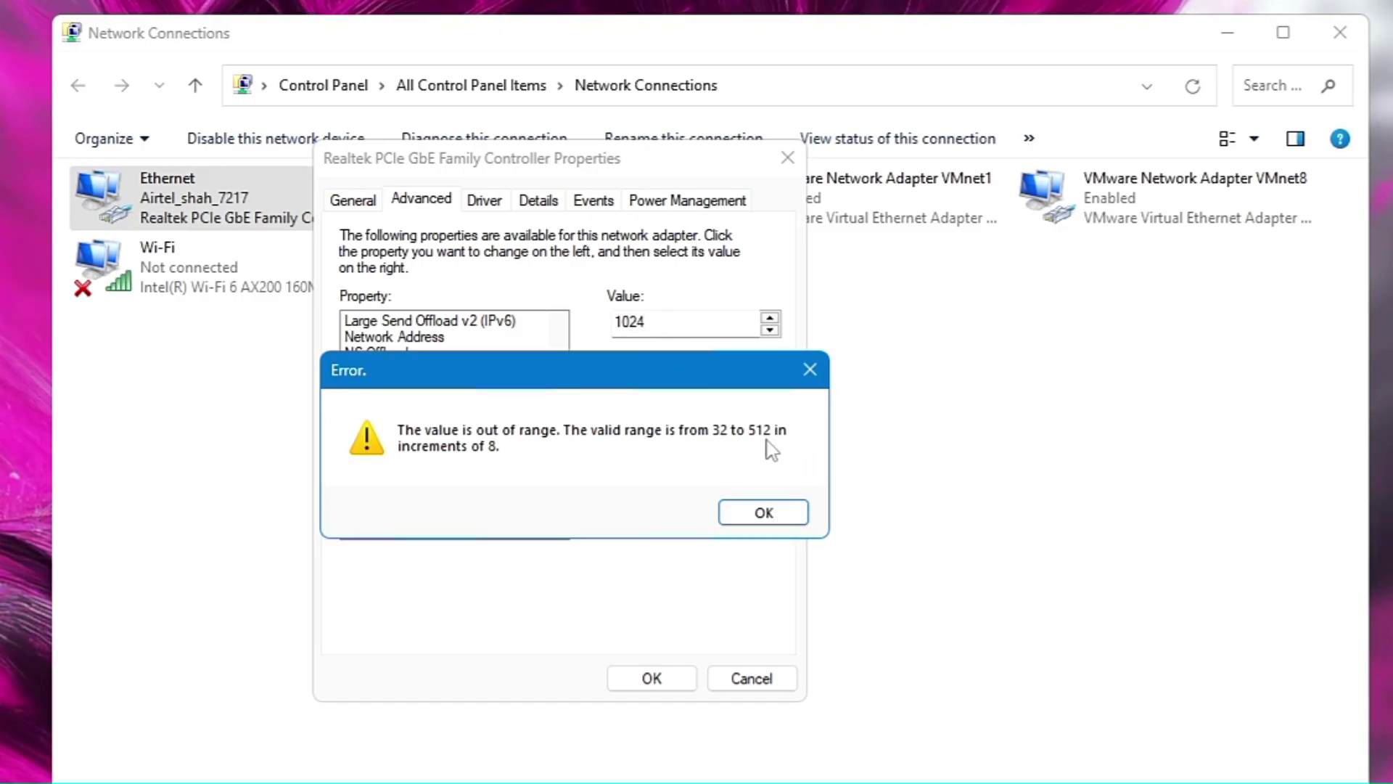
pyautogui.click(763, 513)
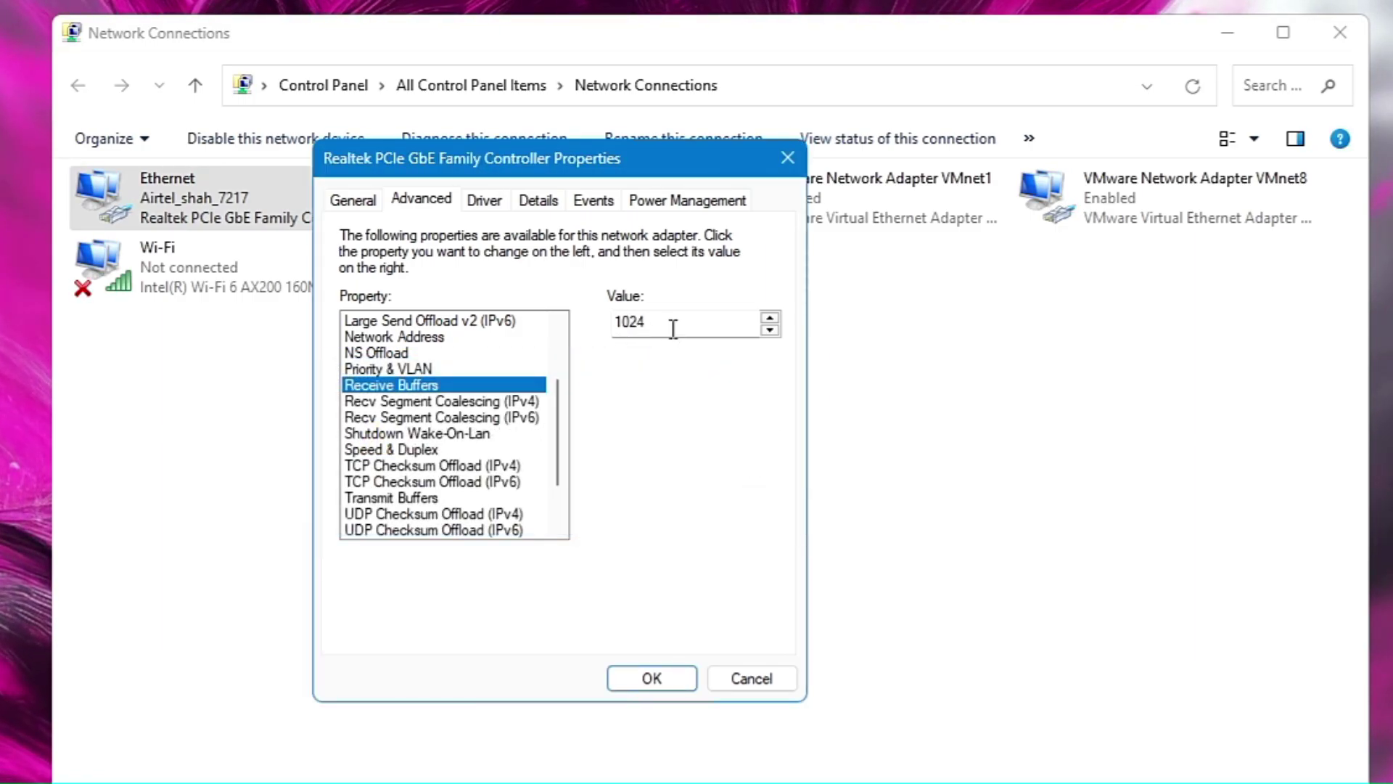
pyautogui.write('512')
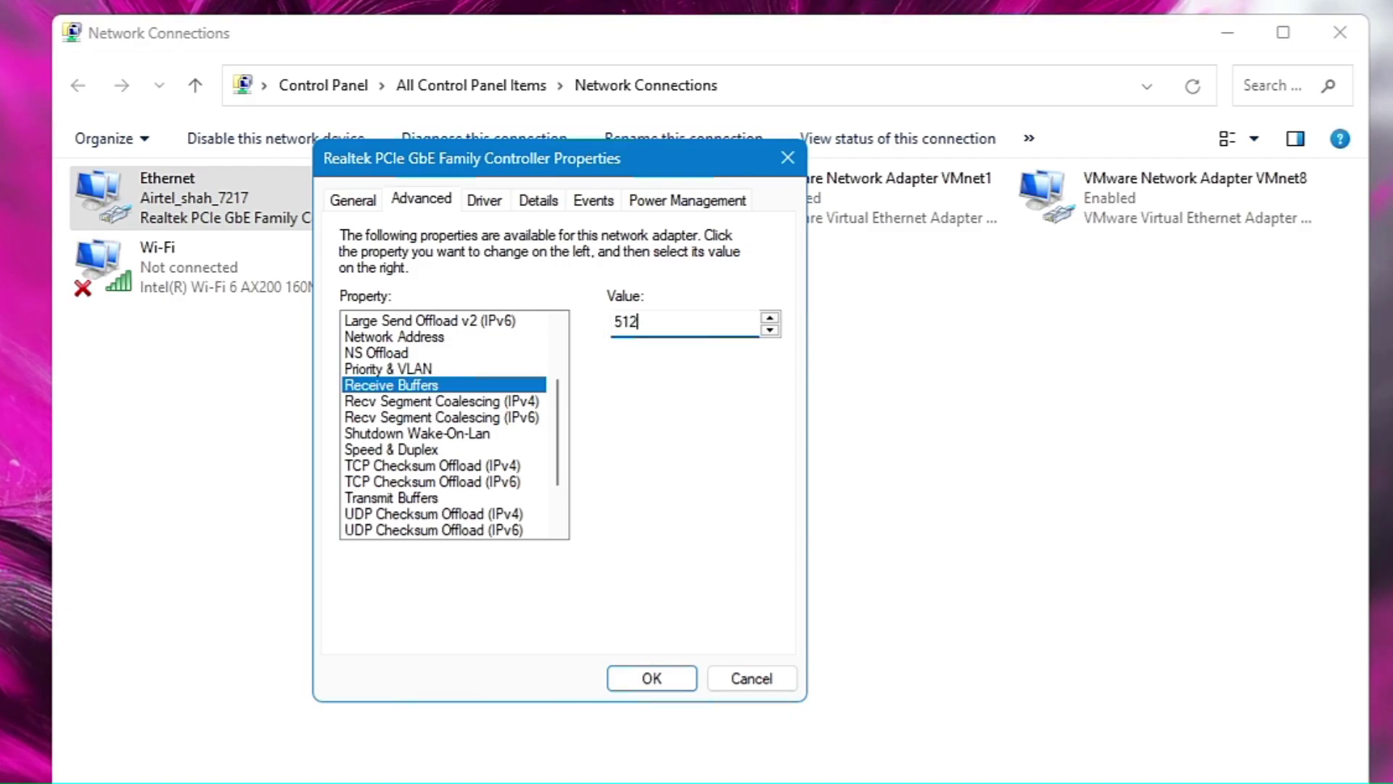
# Try a value of 1024 for the adapter's Transmit Buffers property and set it to 128 instead
pyautogui.click(413, 499)
pyautogui.doubleClick(623, 321)
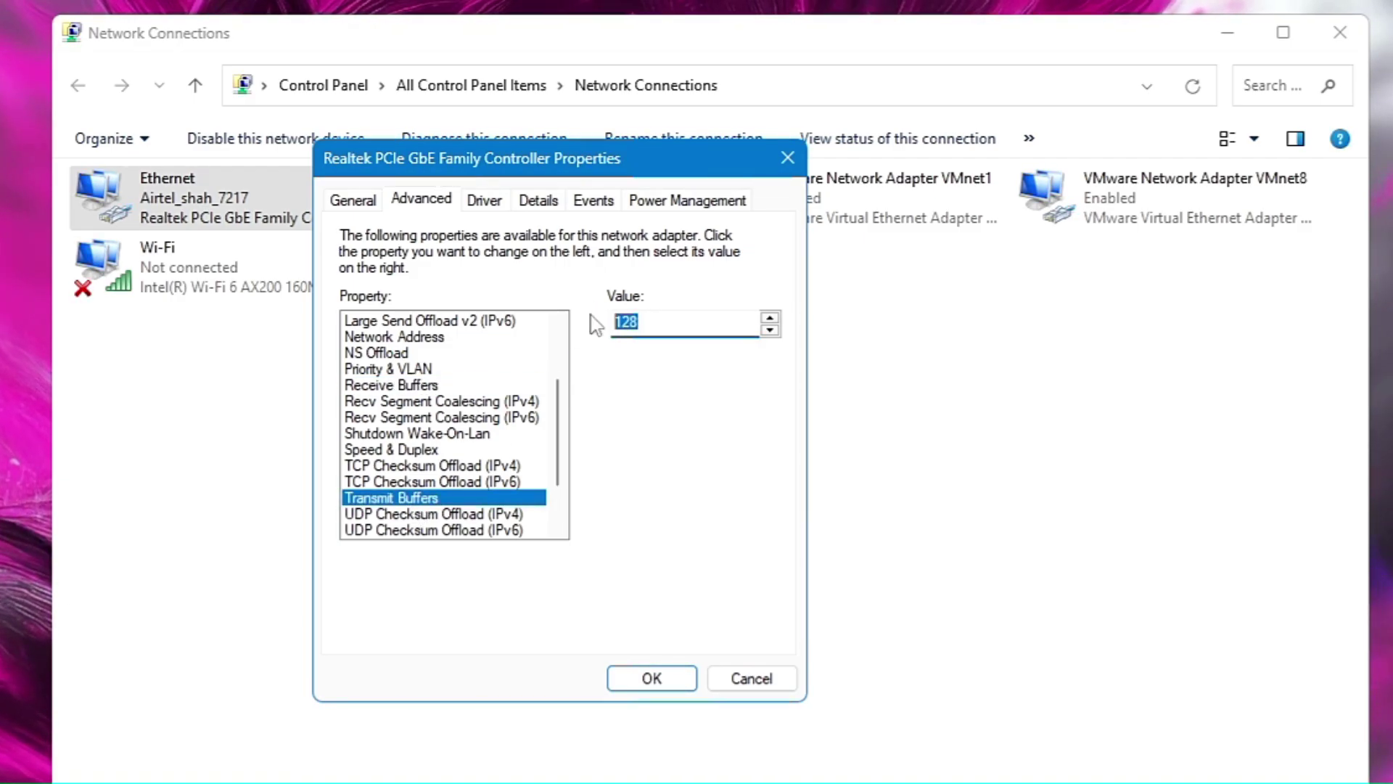
pyautogui.write('1024')
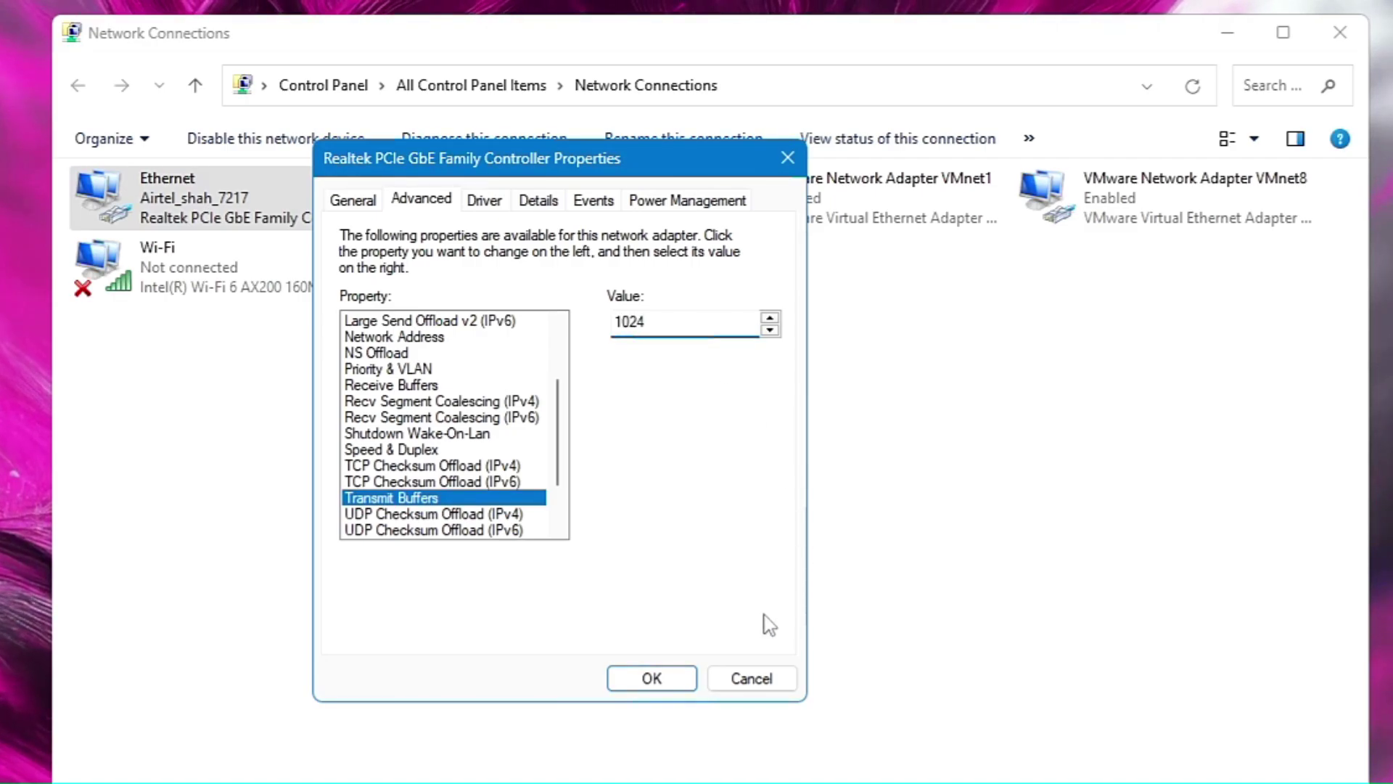
pyautogui.click(669, 677)
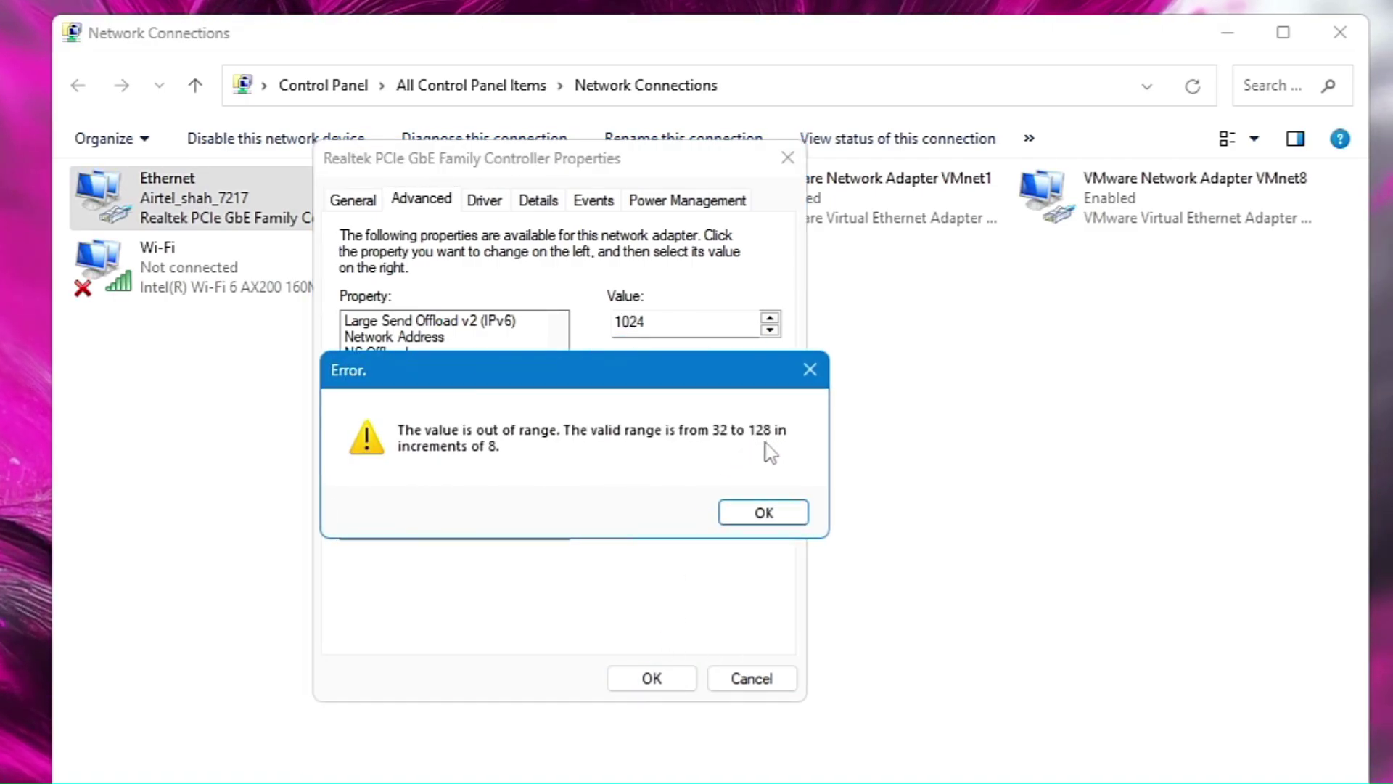
pyautogui.click(758, 512)
pyautogui.moveTo(674, 330); pyautogui.dragTo(585, 323)
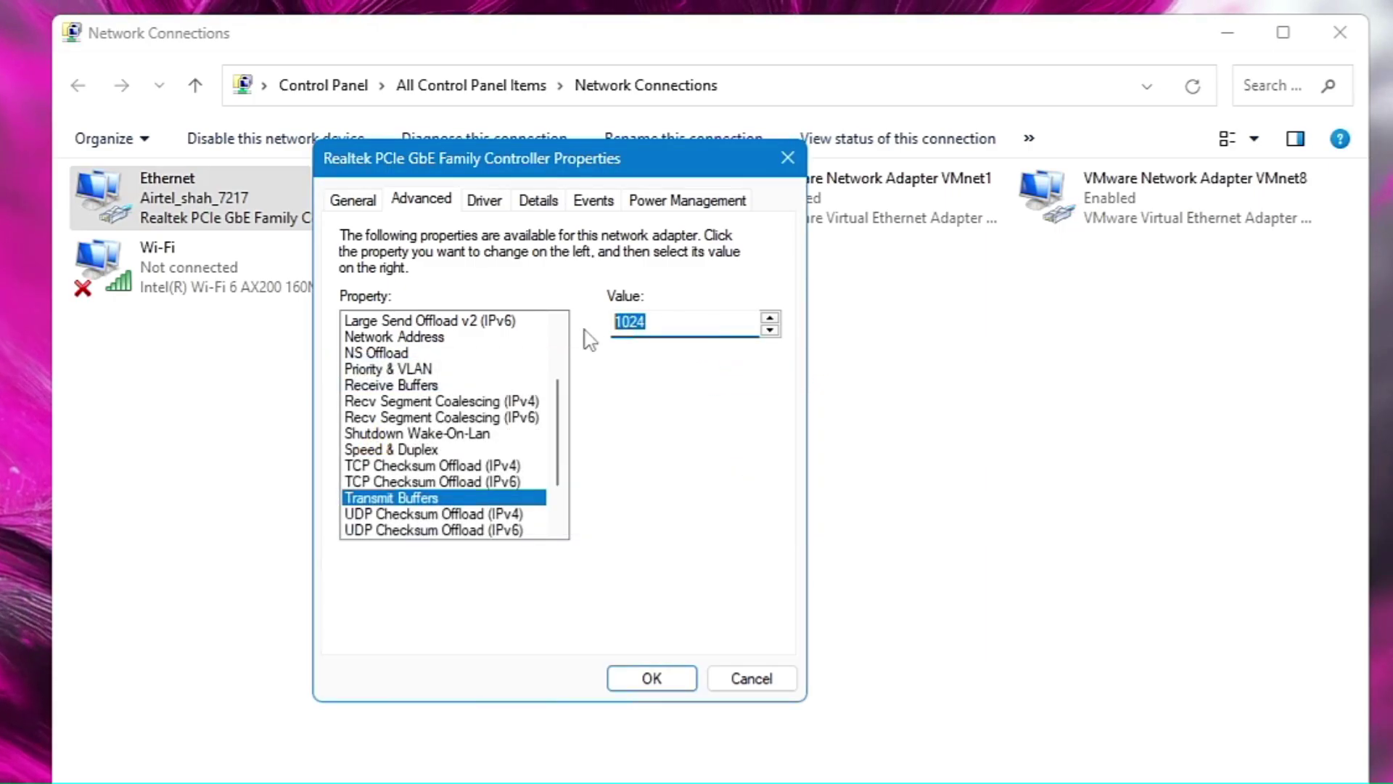
pyautogui.write('128')
# Check that the adapter's Speed & Duplex property uses Auto Negotiation among the available values
pyautogui.click(392, 417)
pyautogui.click(391, 451)
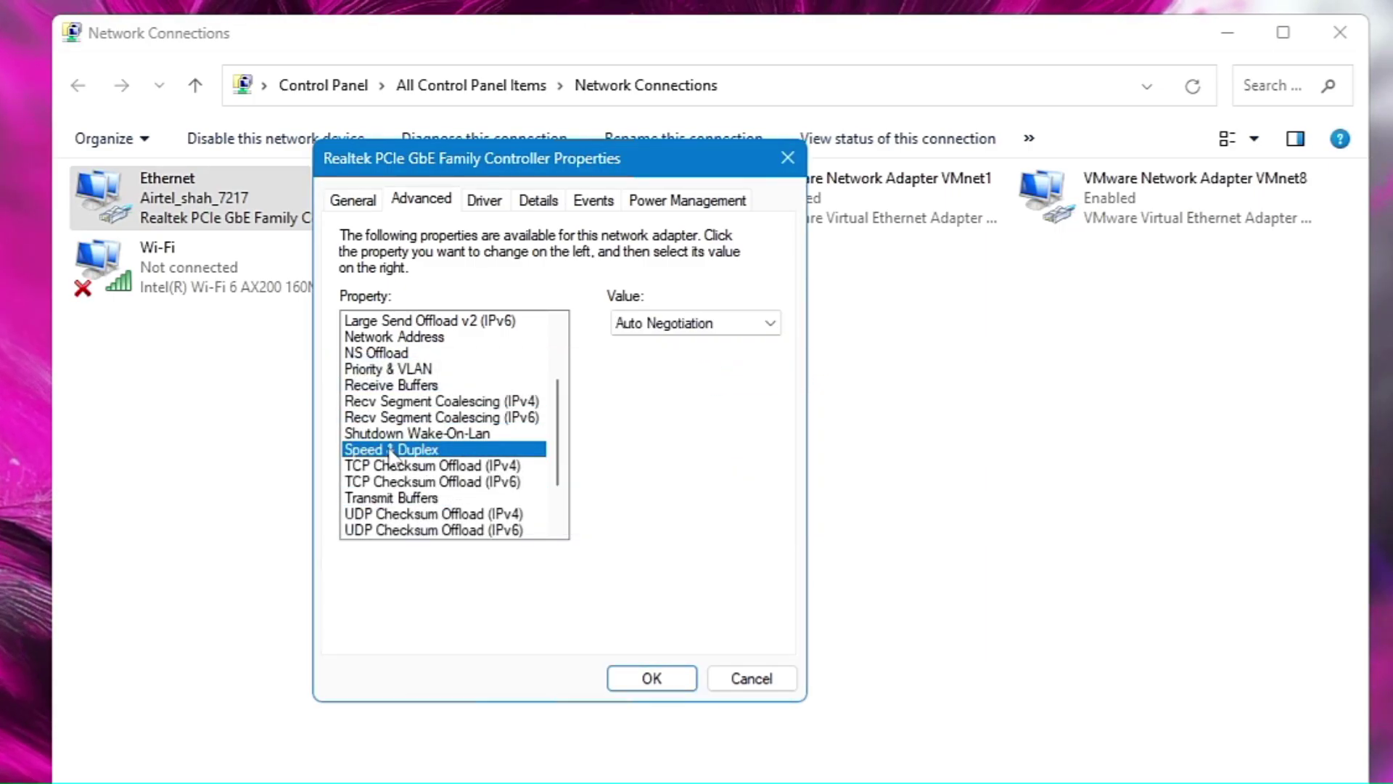
pyautogui.click(678, 324)
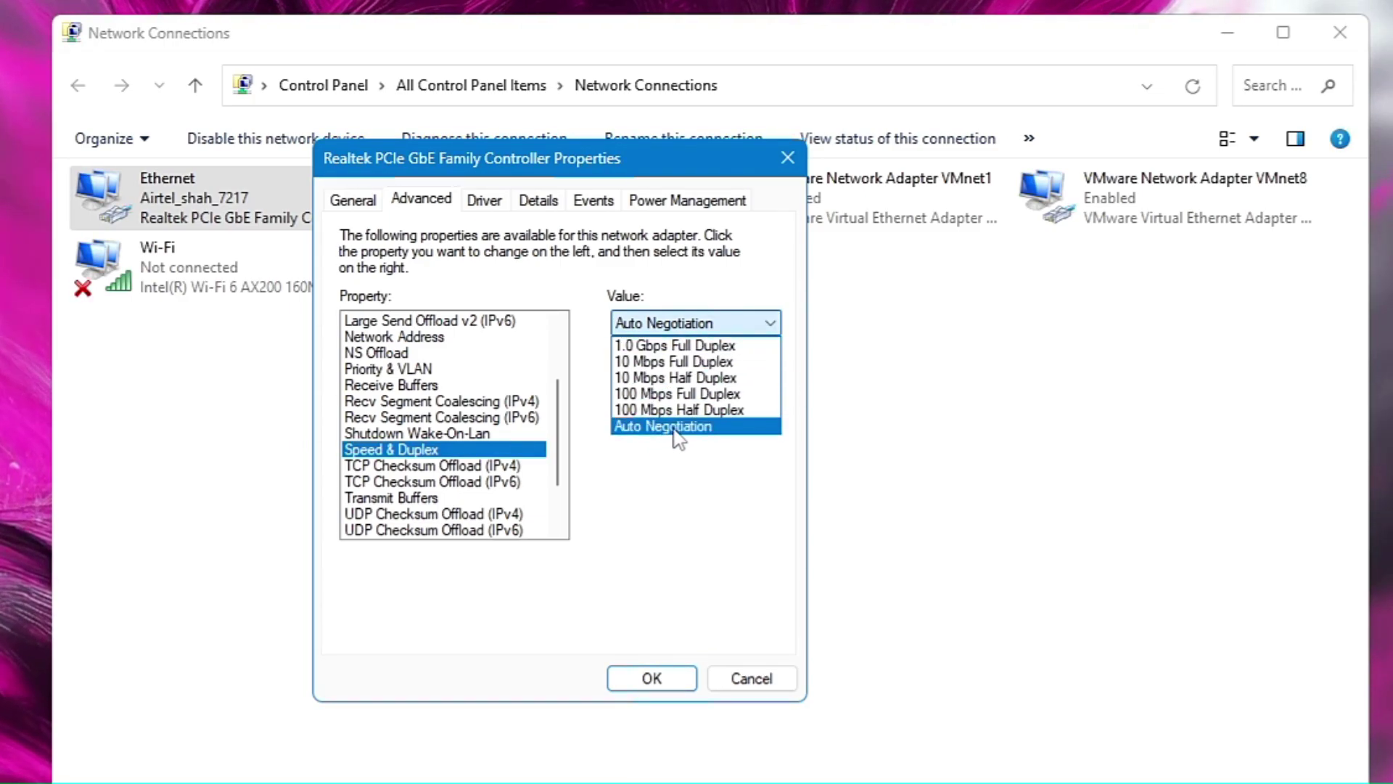
# Check the Wake on Magic Packet and Wake on pattern match values, and set WOL & Shutdown Link Speed to Not Speed Down
pyautogui.scroll(-2, 435, 449)
pyautogui.click(410, 499)
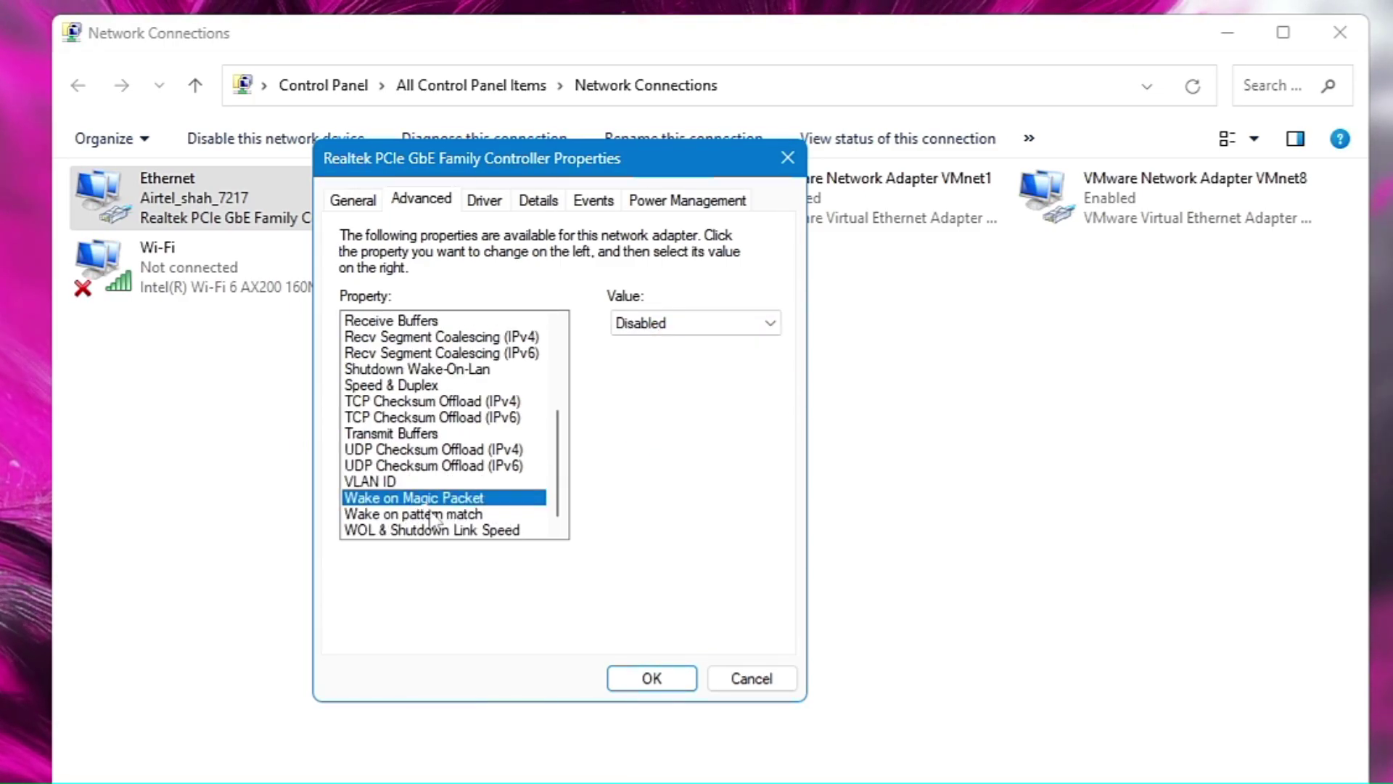
pyautogui.click(436, 513)
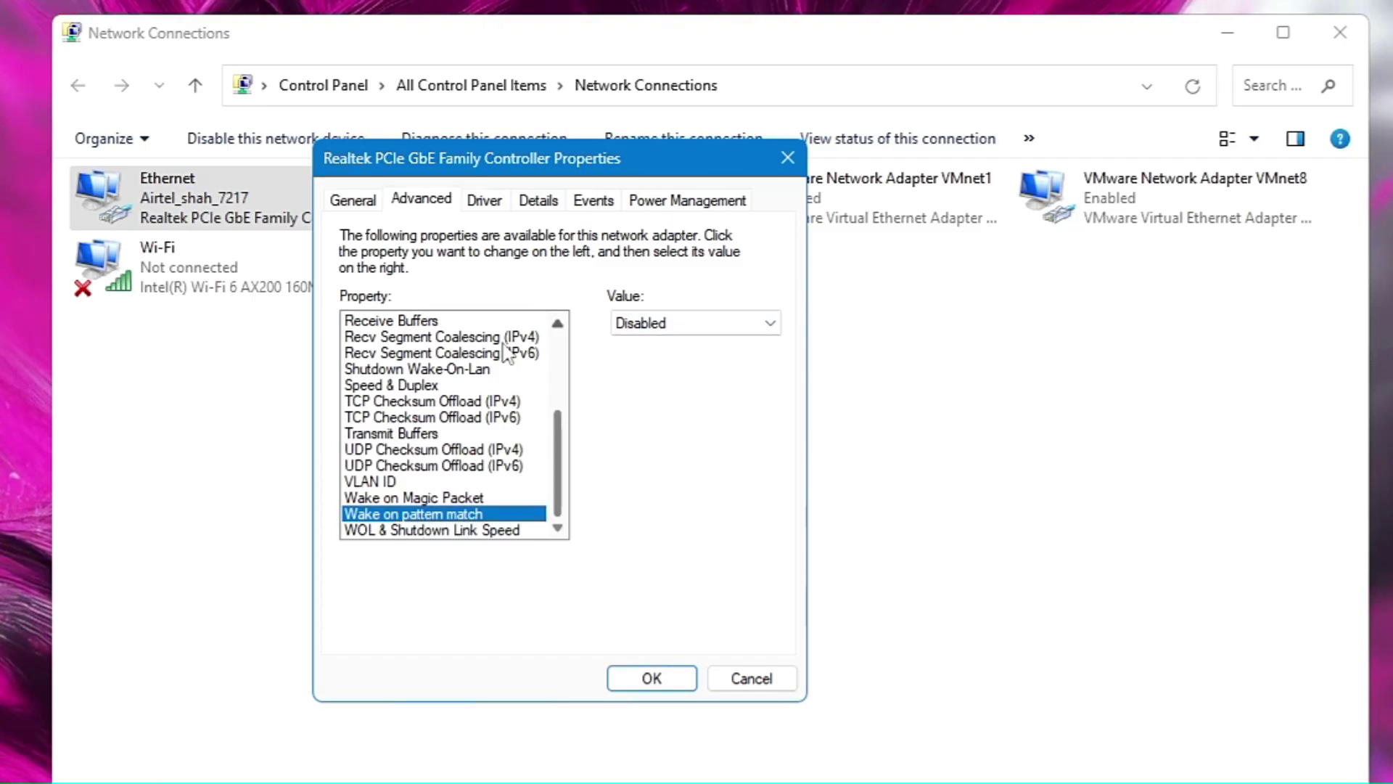
pyautogui.click(416, 530)
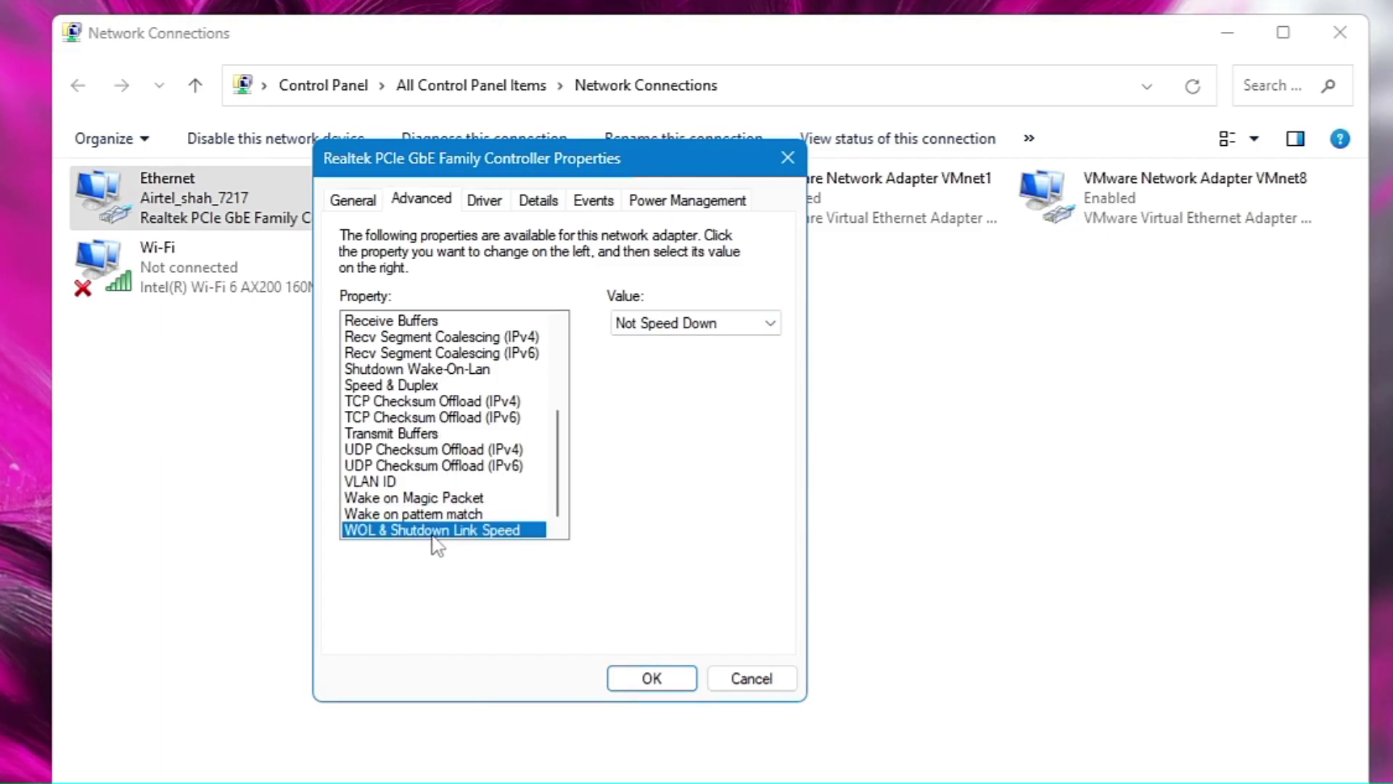
pyautogui.click(681, 324)
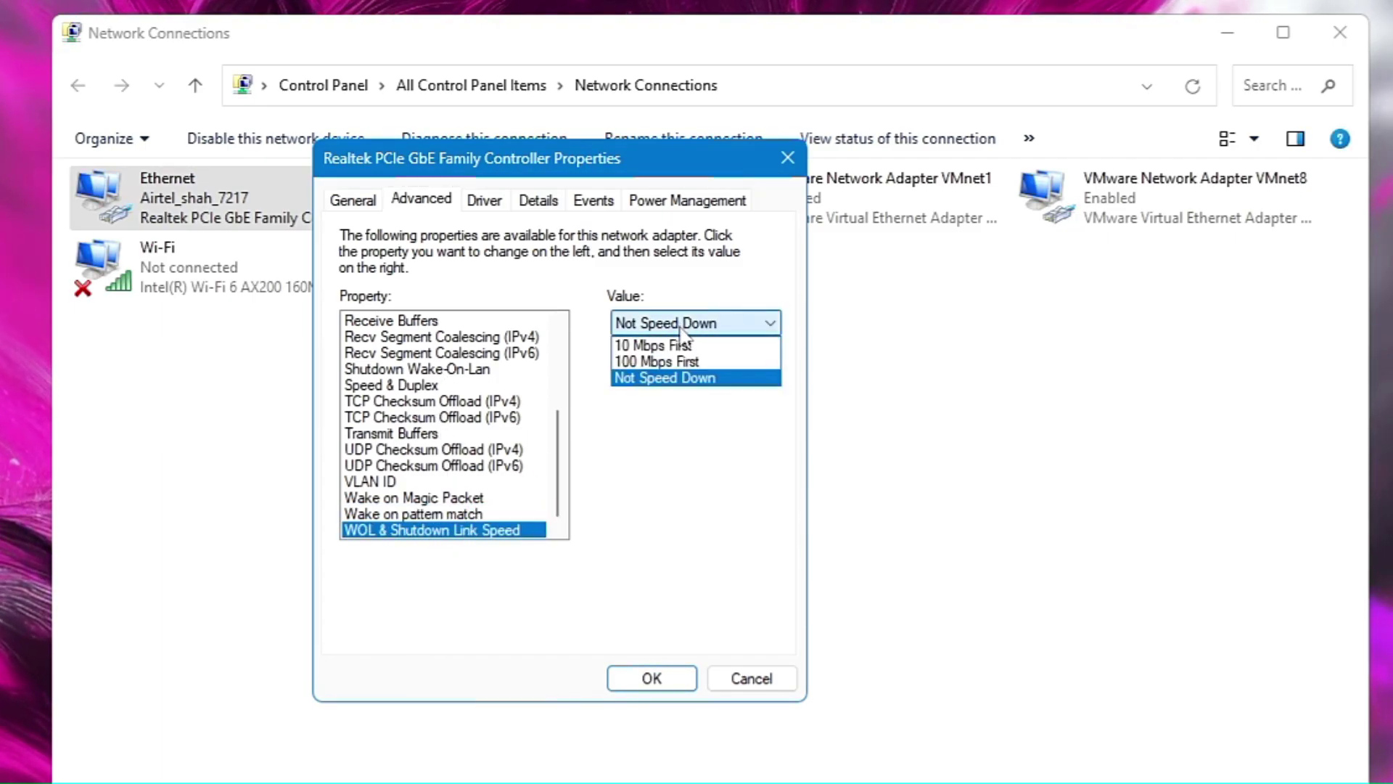
pyautogui.click(665, 381)
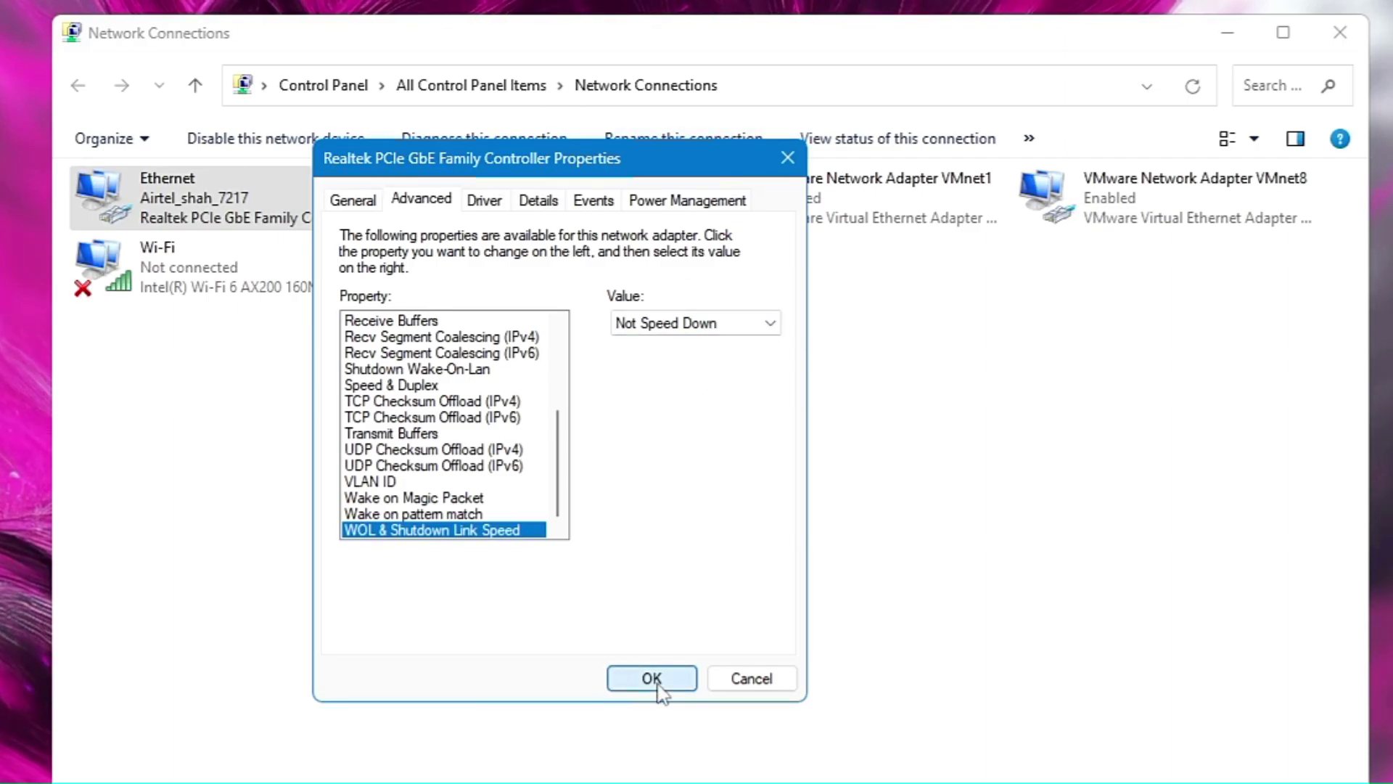
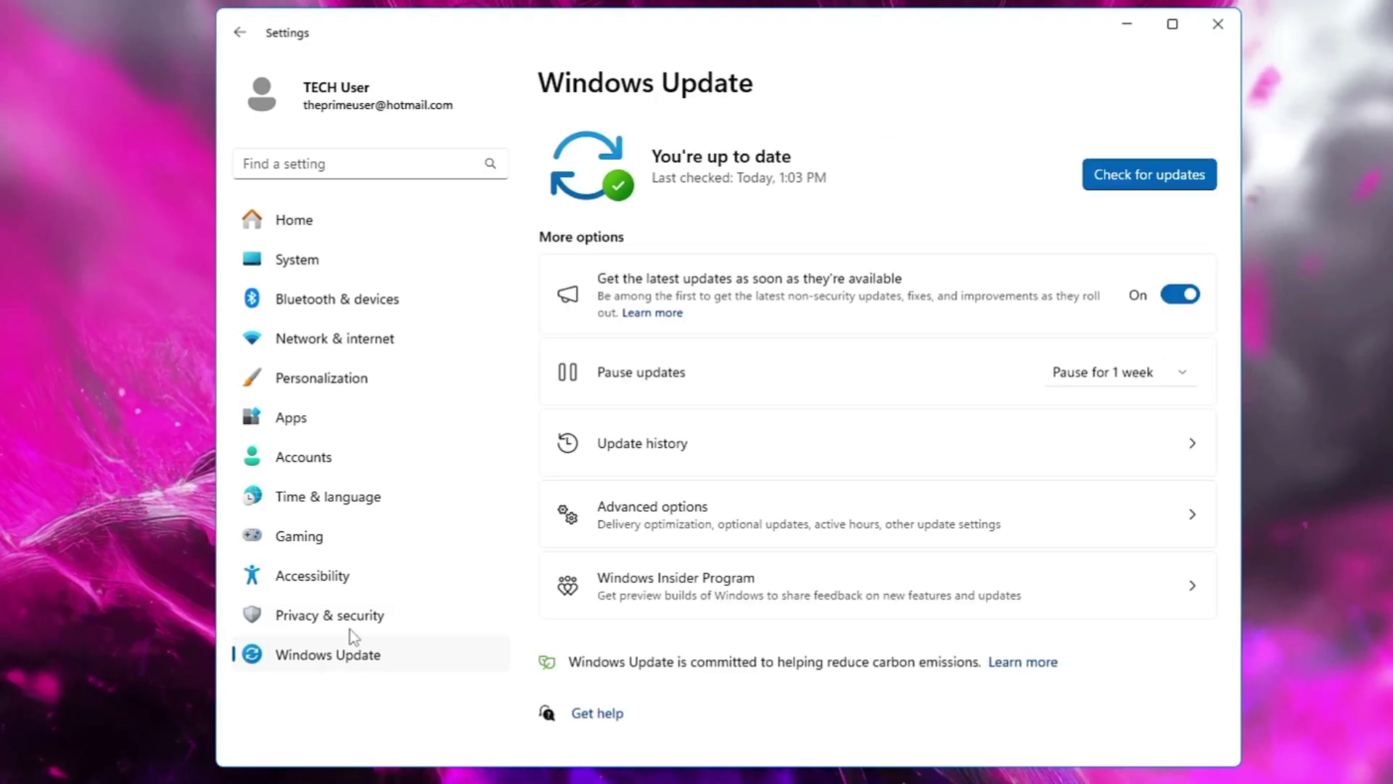
# Check for Windows updates in Settings and expand the list of optional driver updates
pyautogui.click(1126, 164)
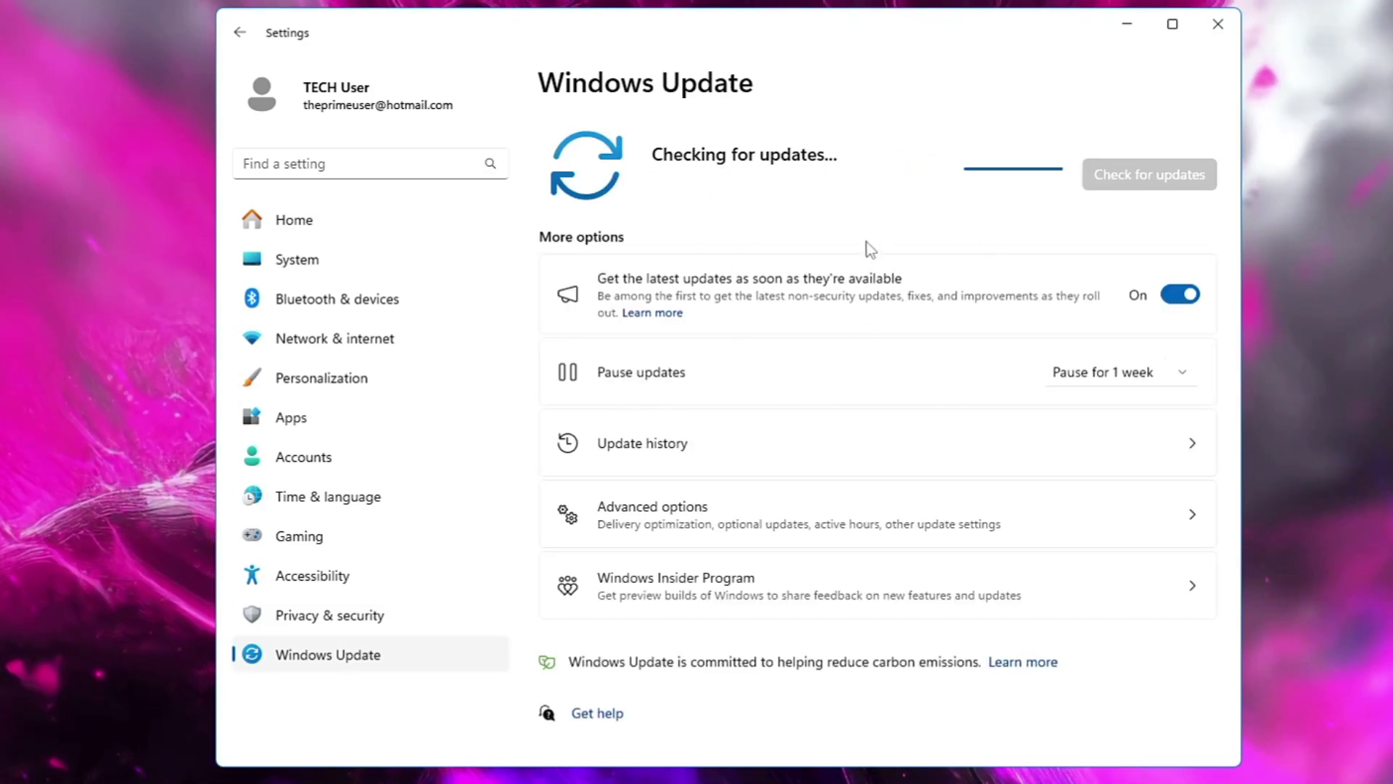
pyautogui.click(711, 509)
pyautogui.scroll(-3, 717, 519)
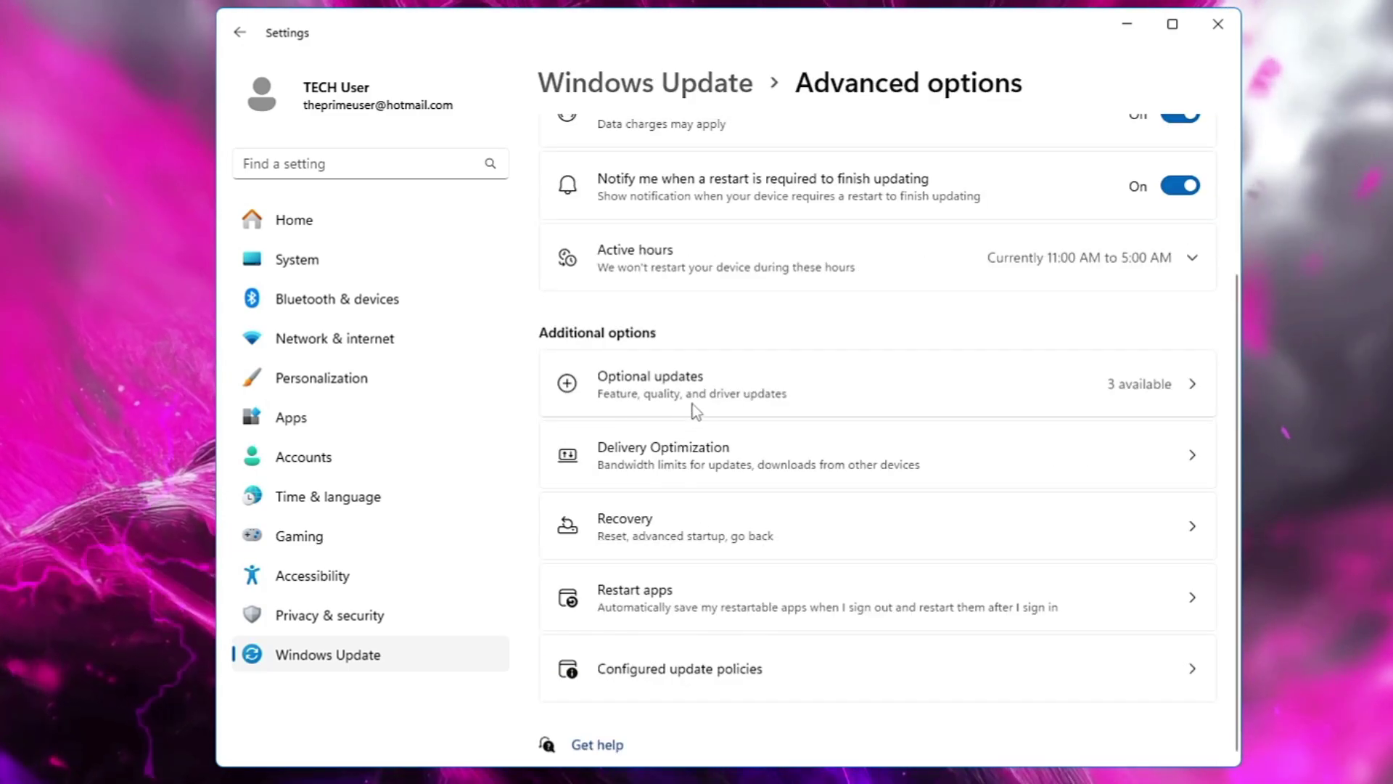
pyautogui.click(692, 405)
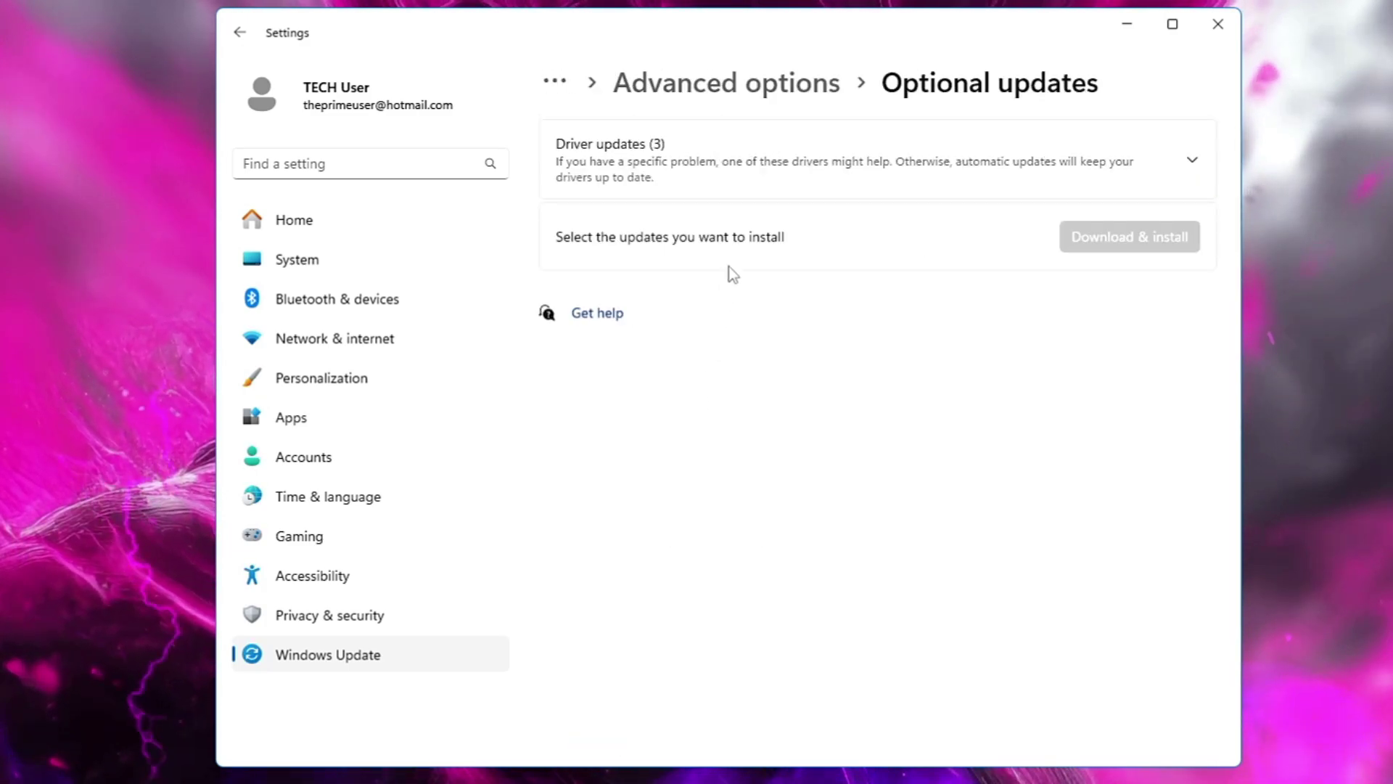
pyautogui.click(663, 148)
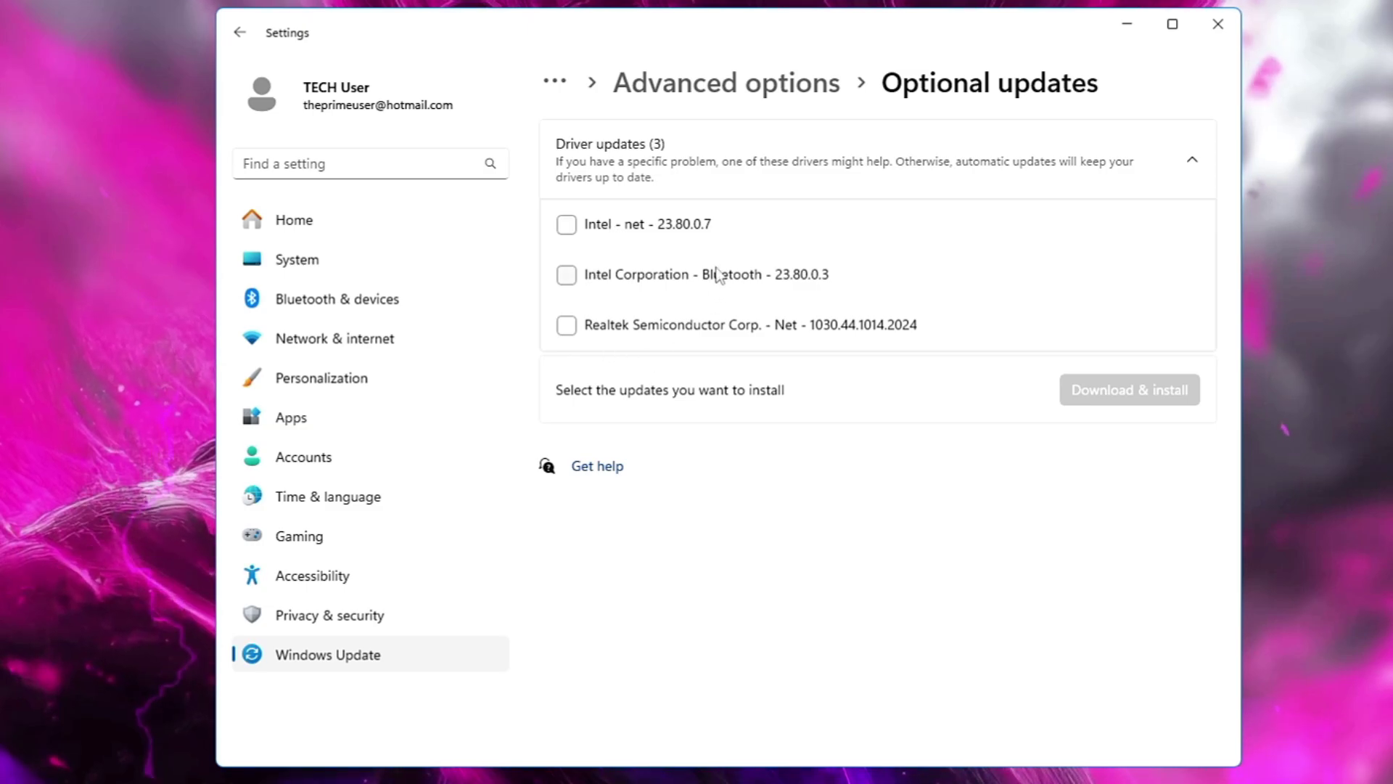
# Download and install the optional Intel net, Intel Bluetooth and Realtek Net driver updates, and minimize Settings
pyautogui.click(567, 224)
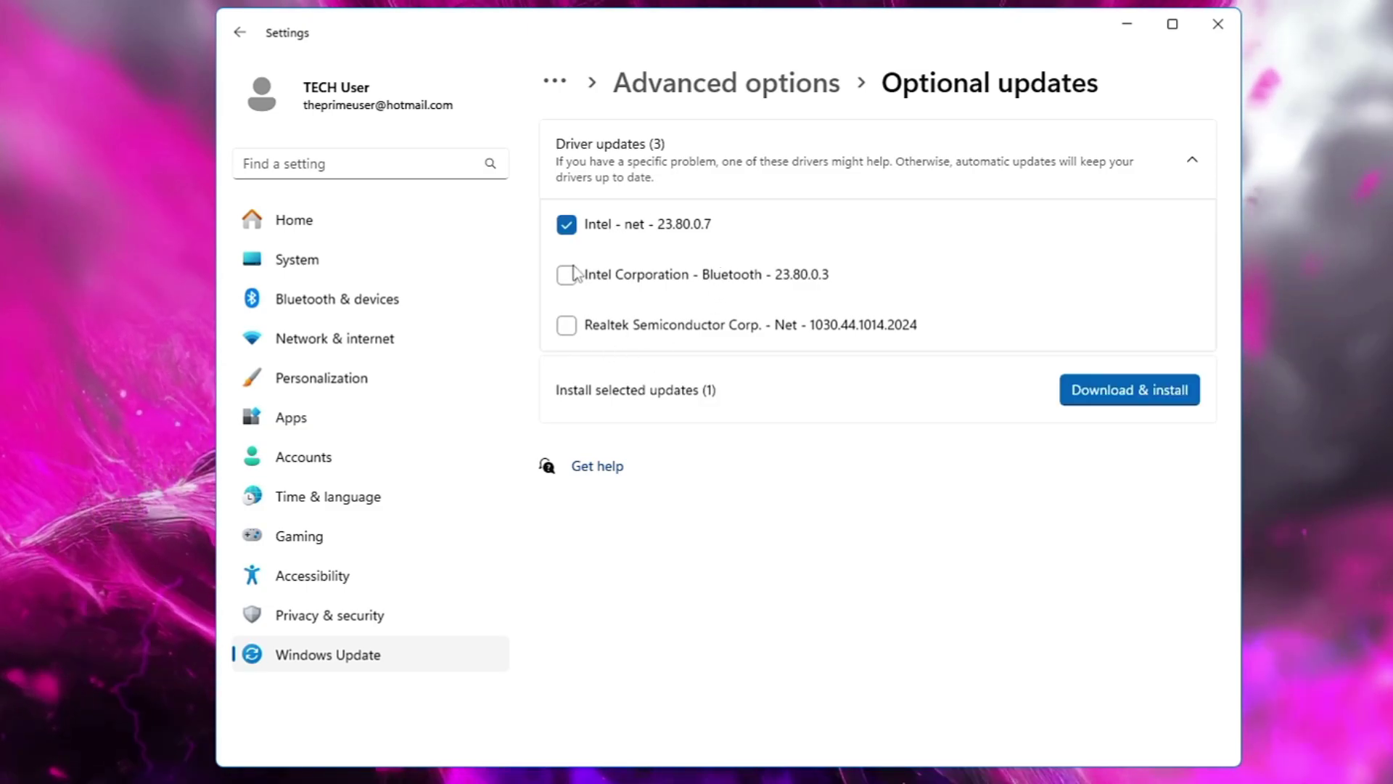
pyautogui.click(567, 275)
pyautogui.click(566, 325)
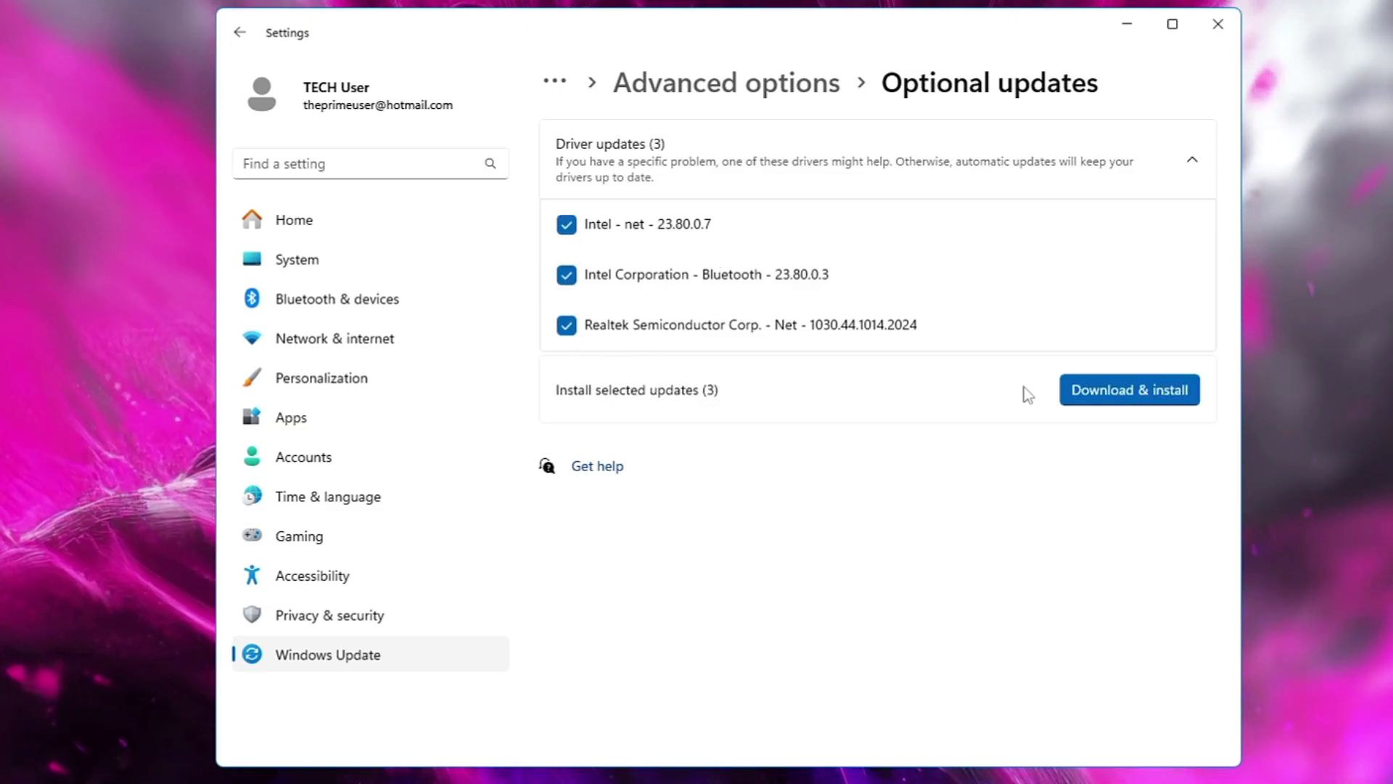
pyautogui.click(1079, 394)
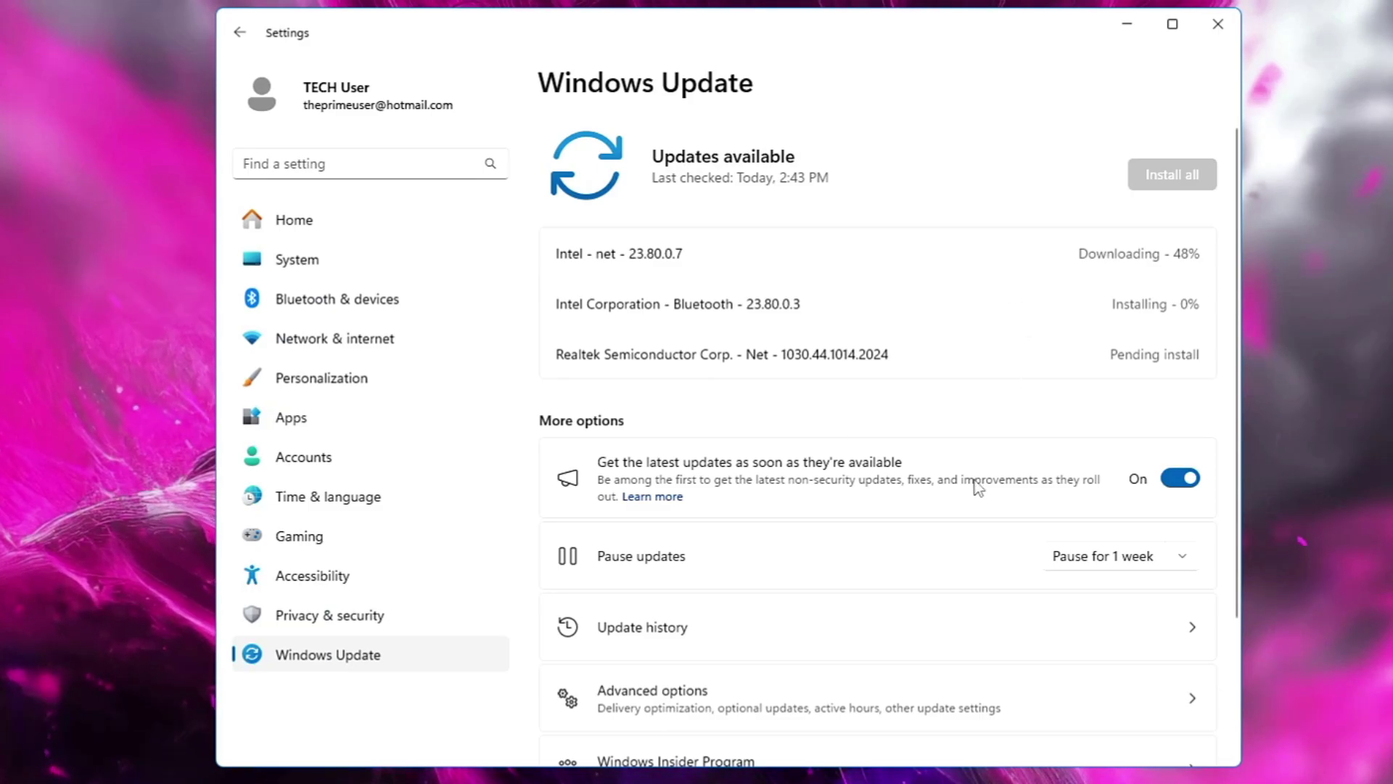
pyautogui.click(1127, 24)
# In Device Manager, search automatically for an updated driver for the AMD Radeon(TM) Graphics display adapter, and close Device Manager
pyautogui.rightClick(579, 767)
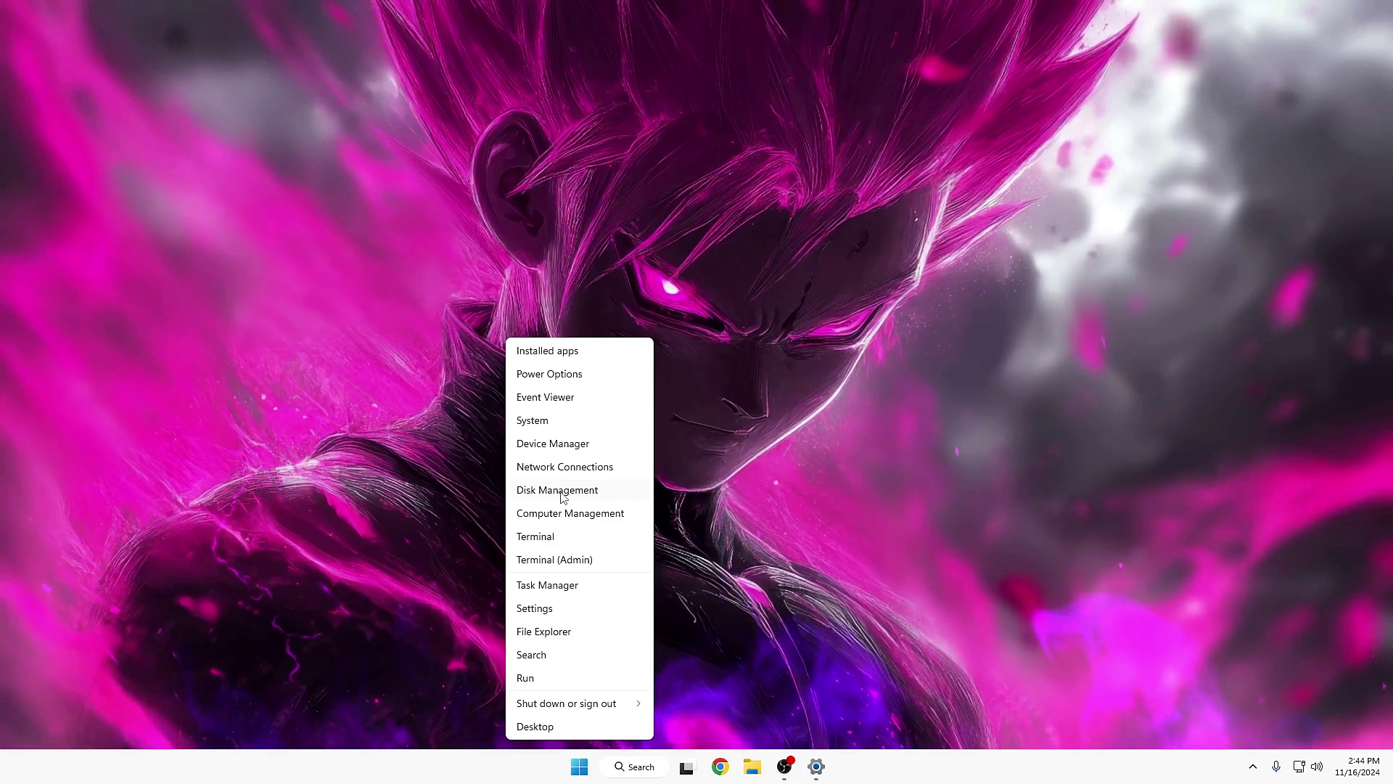
pyautogui.click(560, 444)
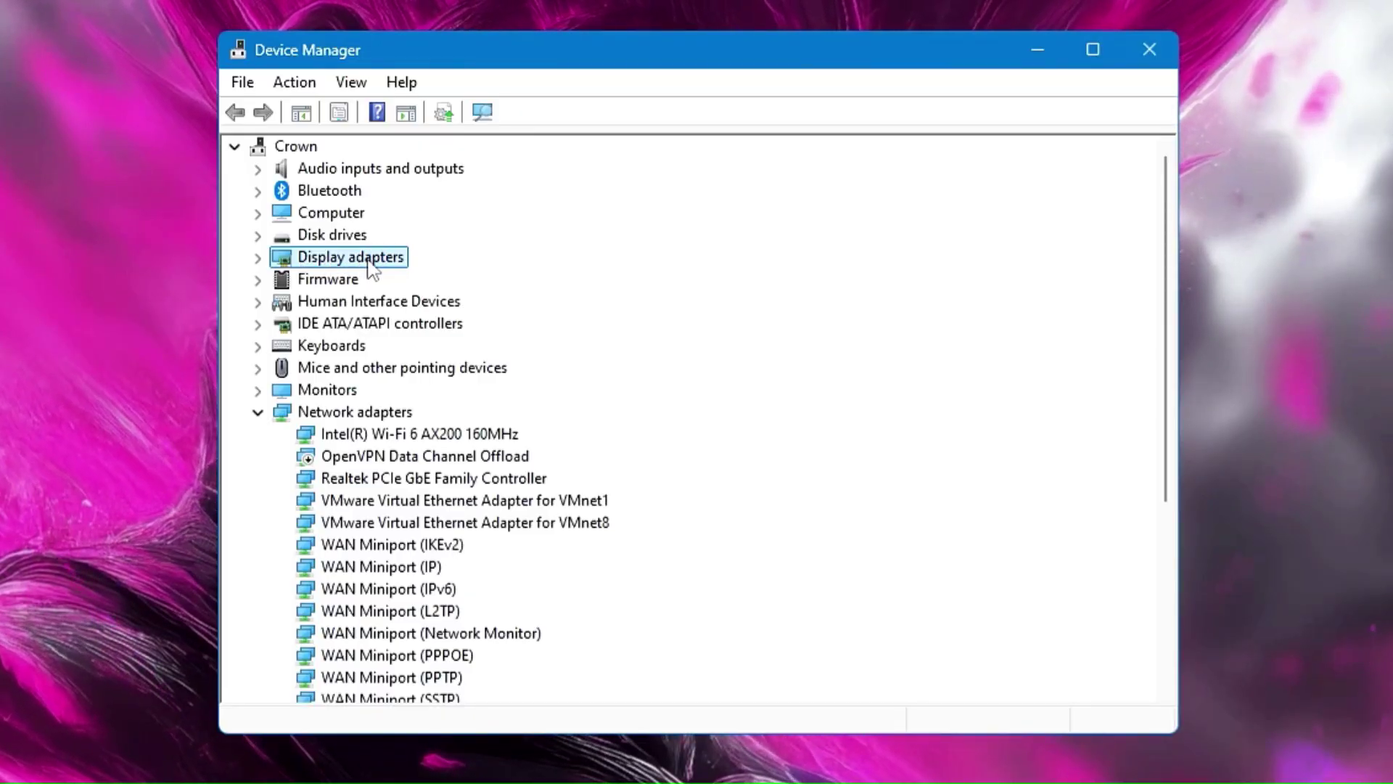
pyautogui.doubleClick(363, 258)
pyautogui.click(359, 279)
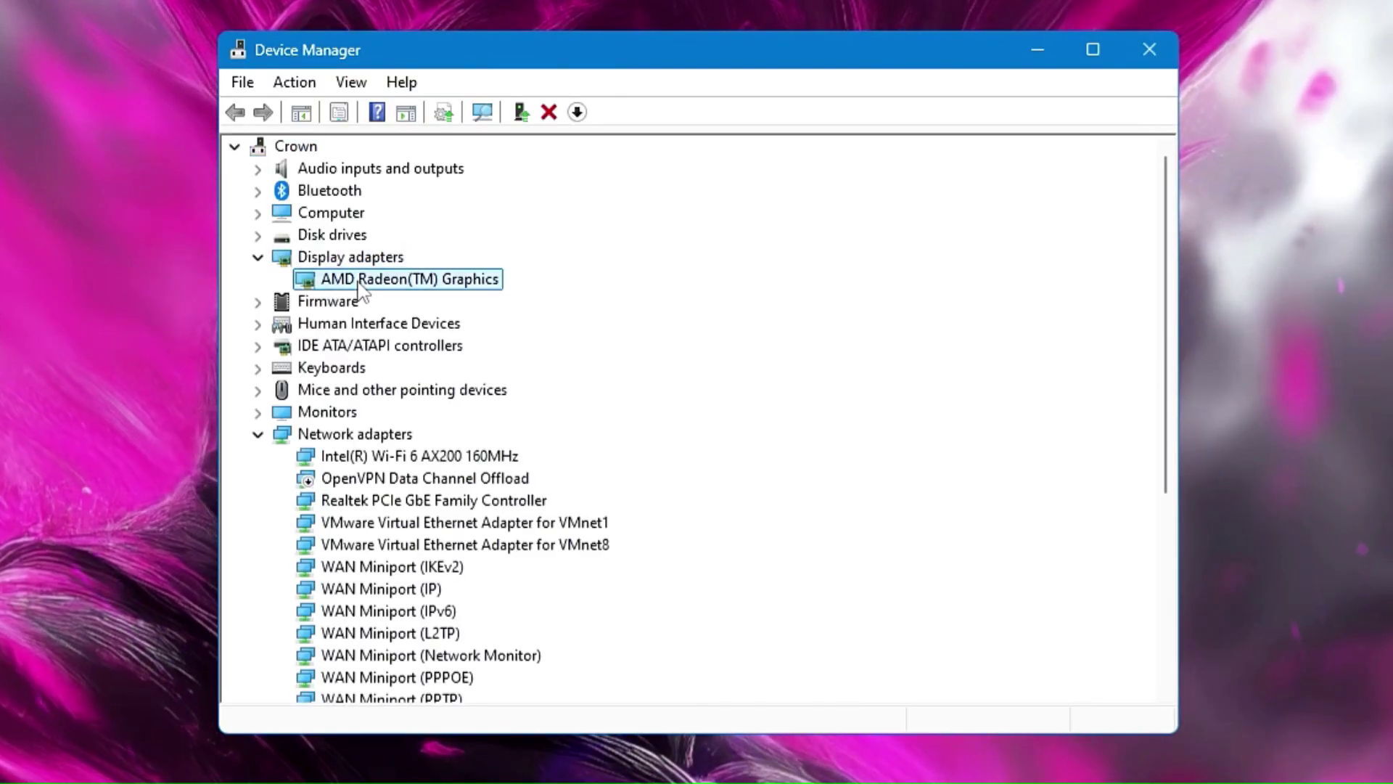
pyautogui.rightClick(448, 288)
pyautogui.click(521, 297)
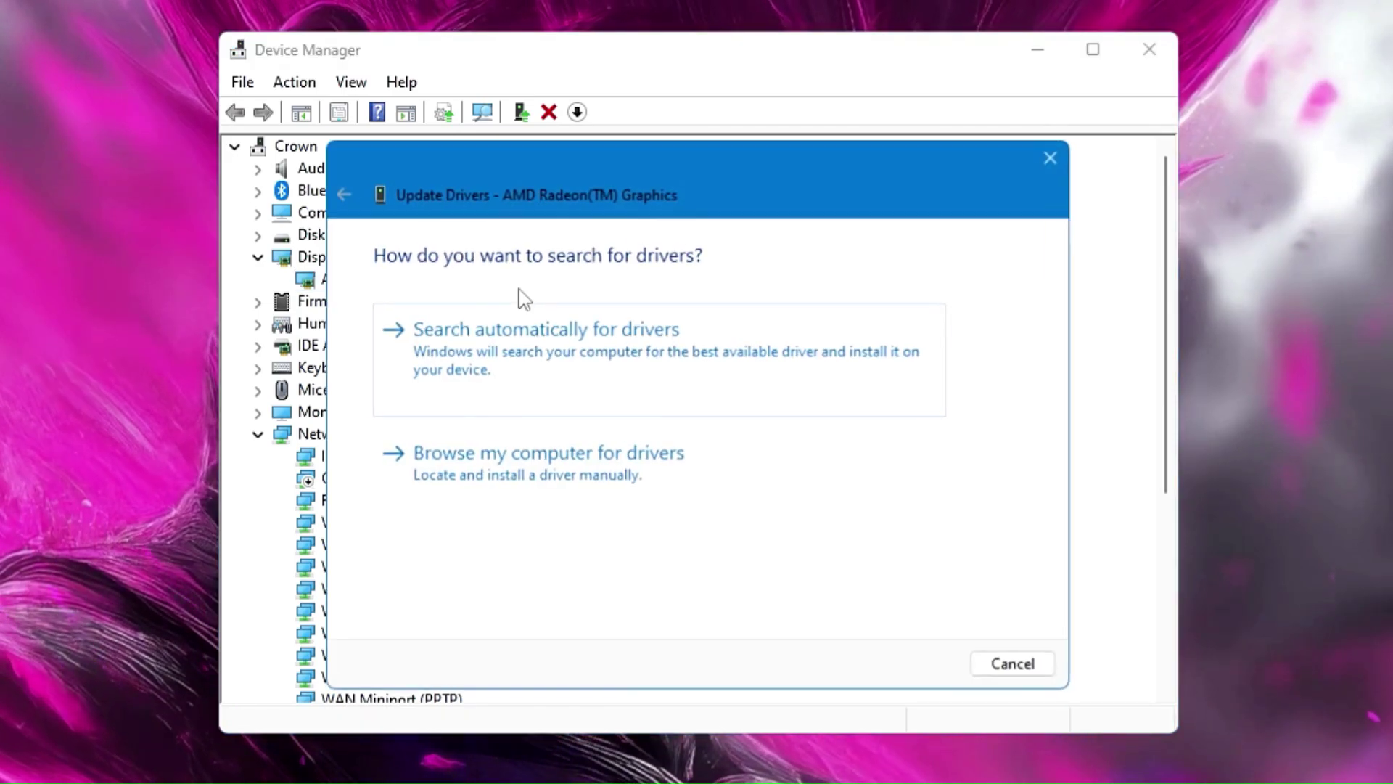
pyautogui.click(589, 350)
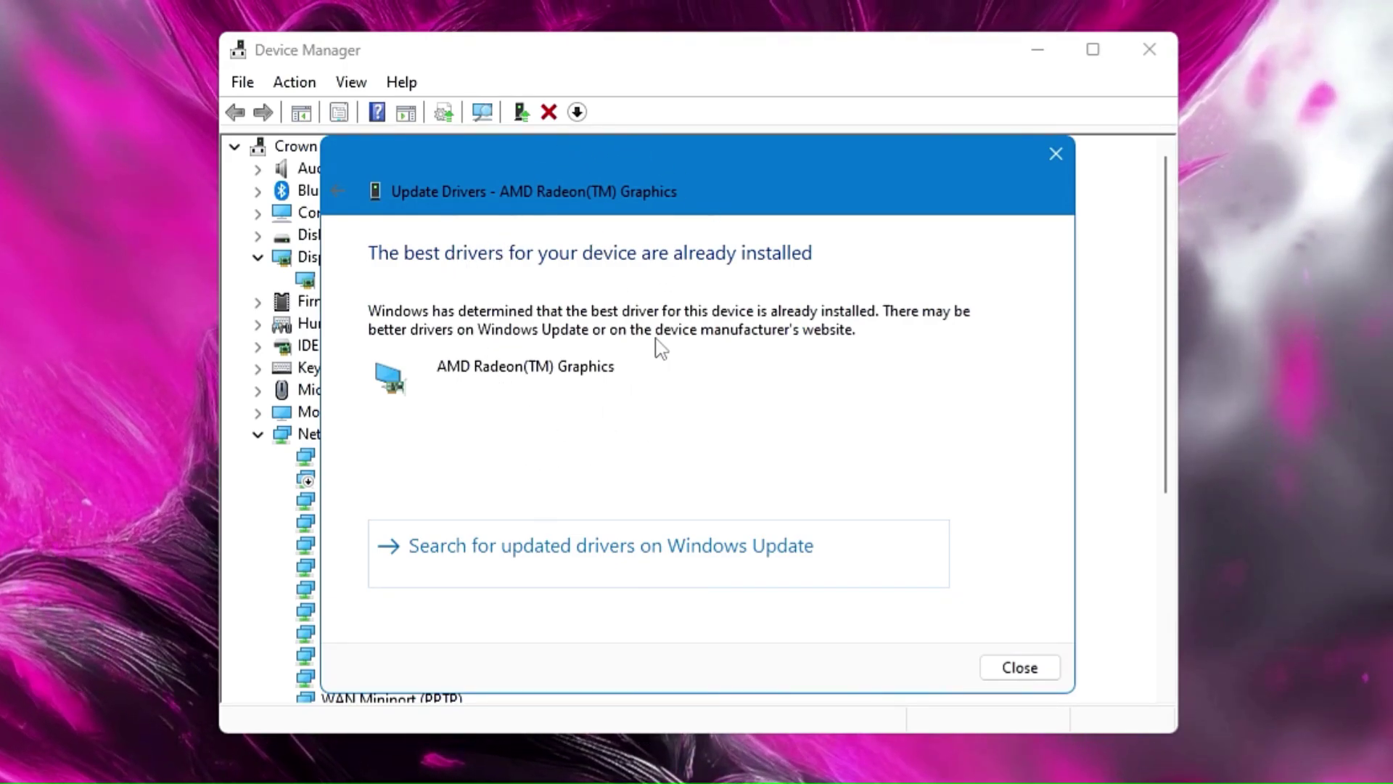
pyautogui.click(1021, 667)
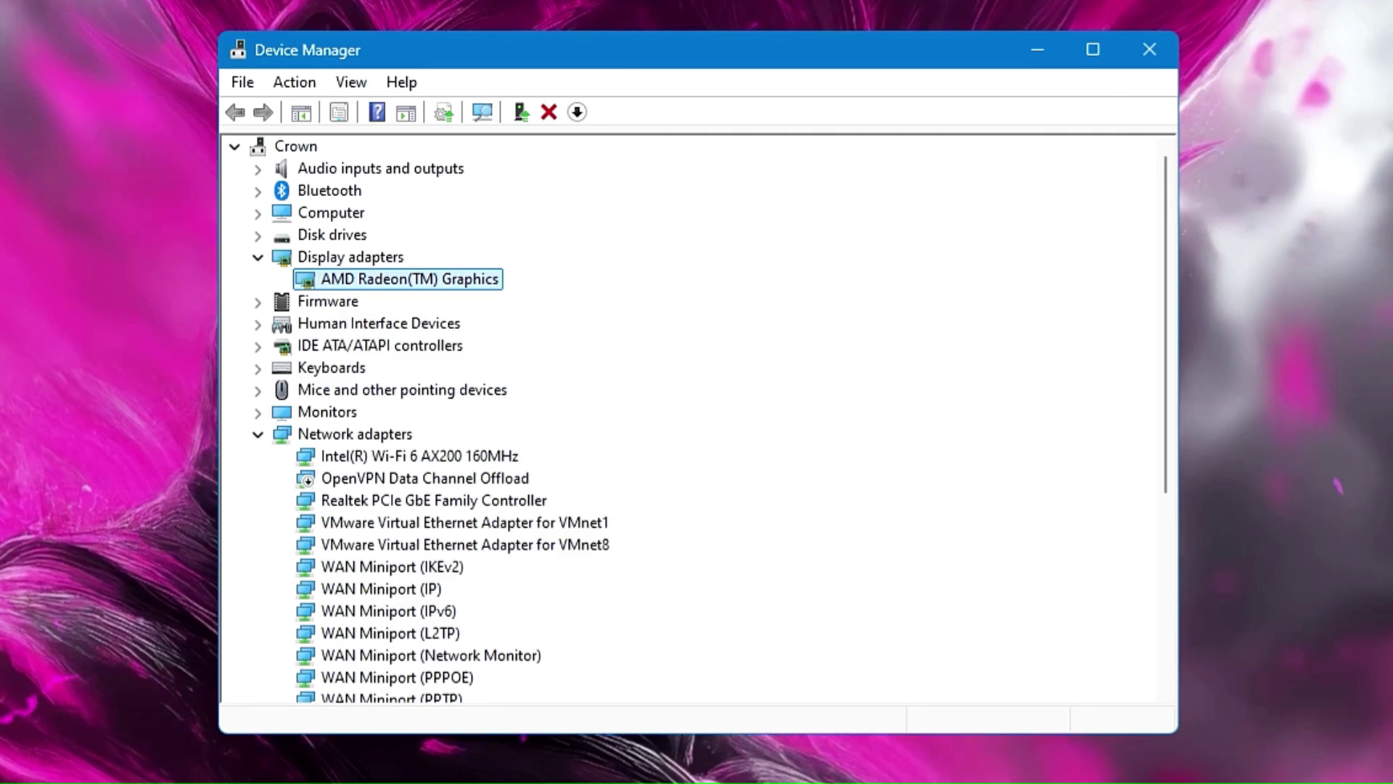
pyautogui.click(1165, 42)
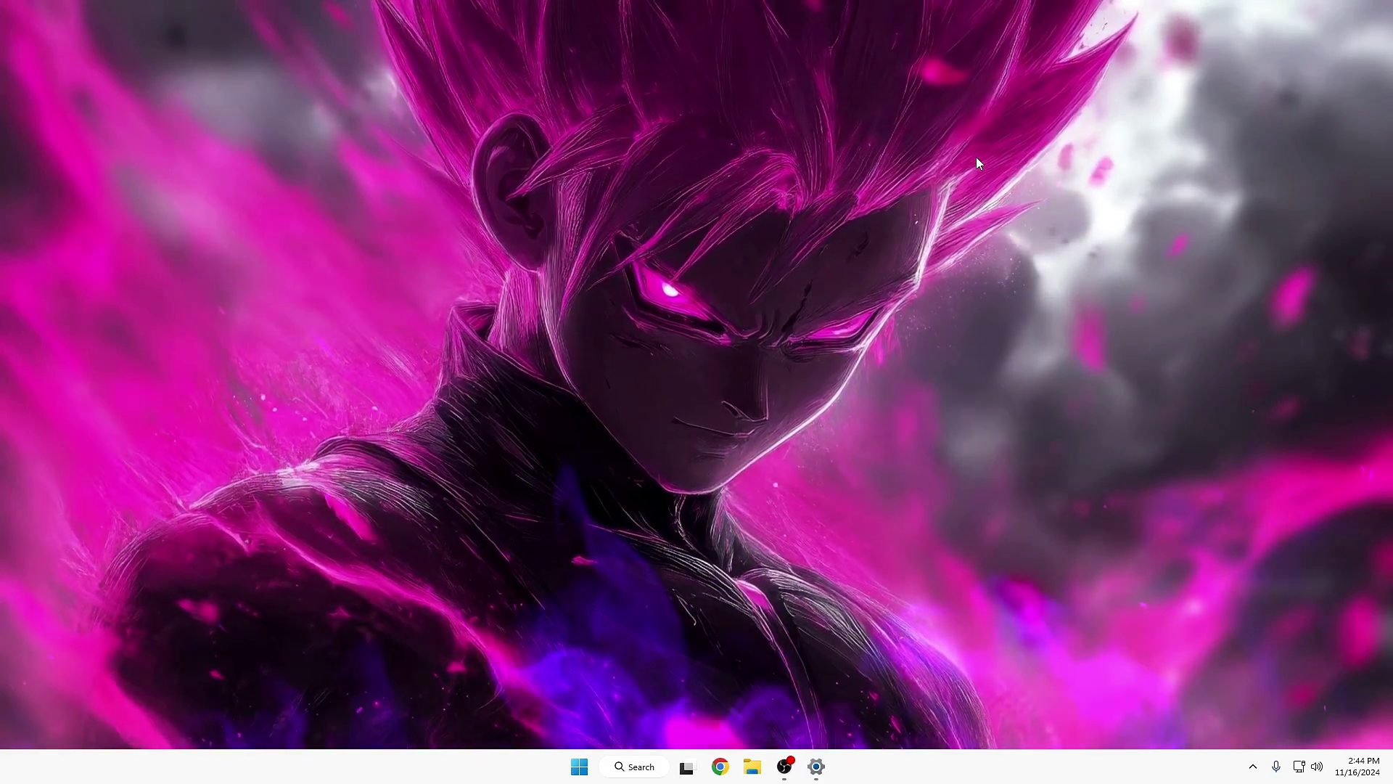
# Open Command Prompt as administrator and run DISM /Online /Cleanup-Image /RestoreHealth to repair the Windows image
pyautogui.click(648, 766)
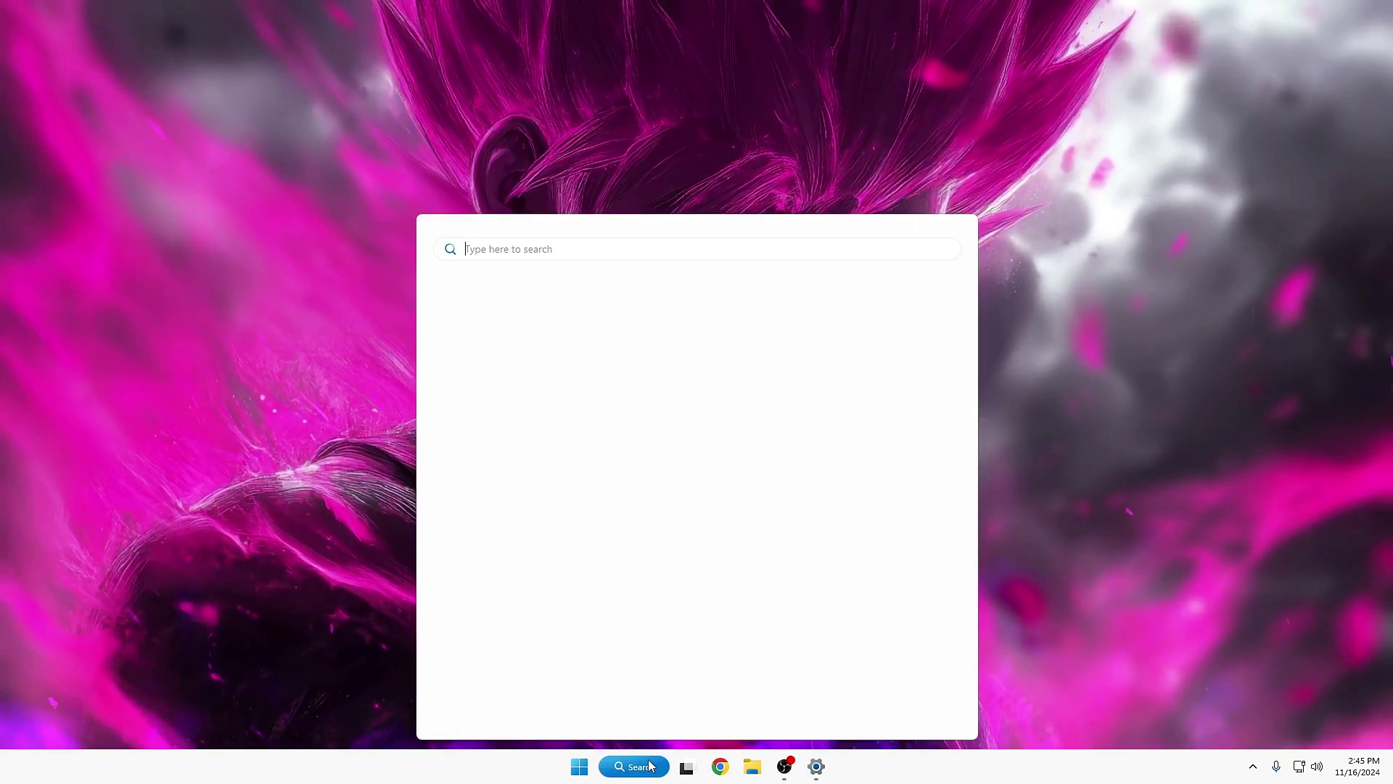
pyautogui.write('cmd')
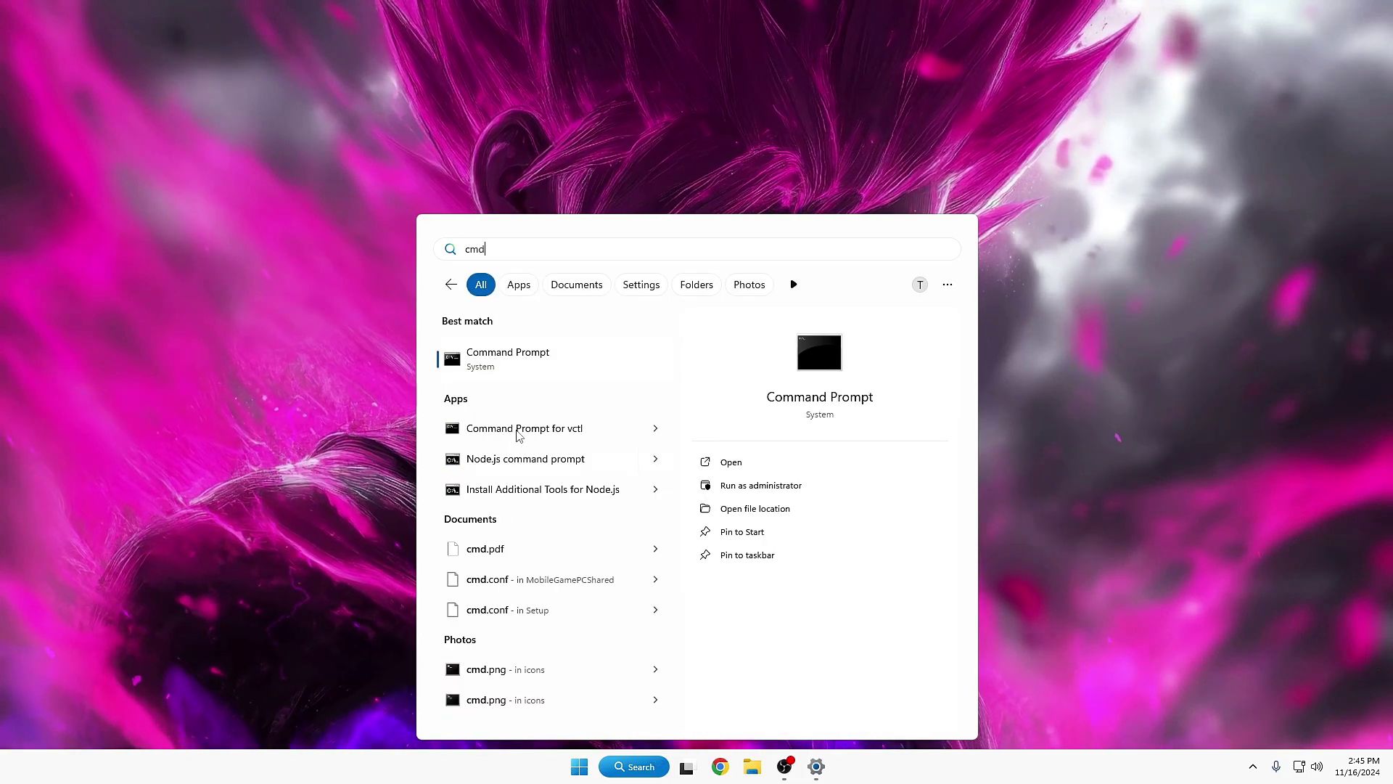
pyautogui.rightClick(581, 353)
pyautogui.click(624, 366)
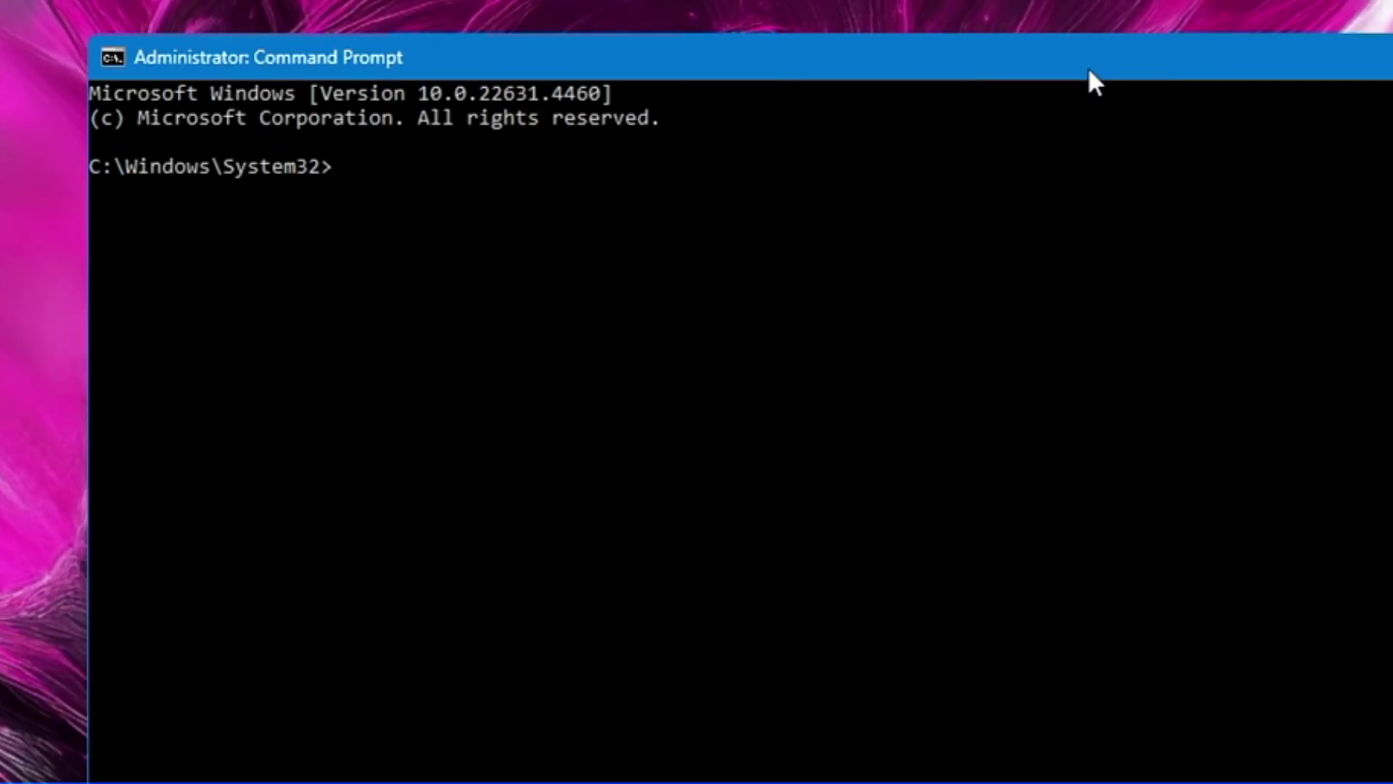
pyautogui.write('DISM /Online /Cleanup-Image /RestoreHealth')
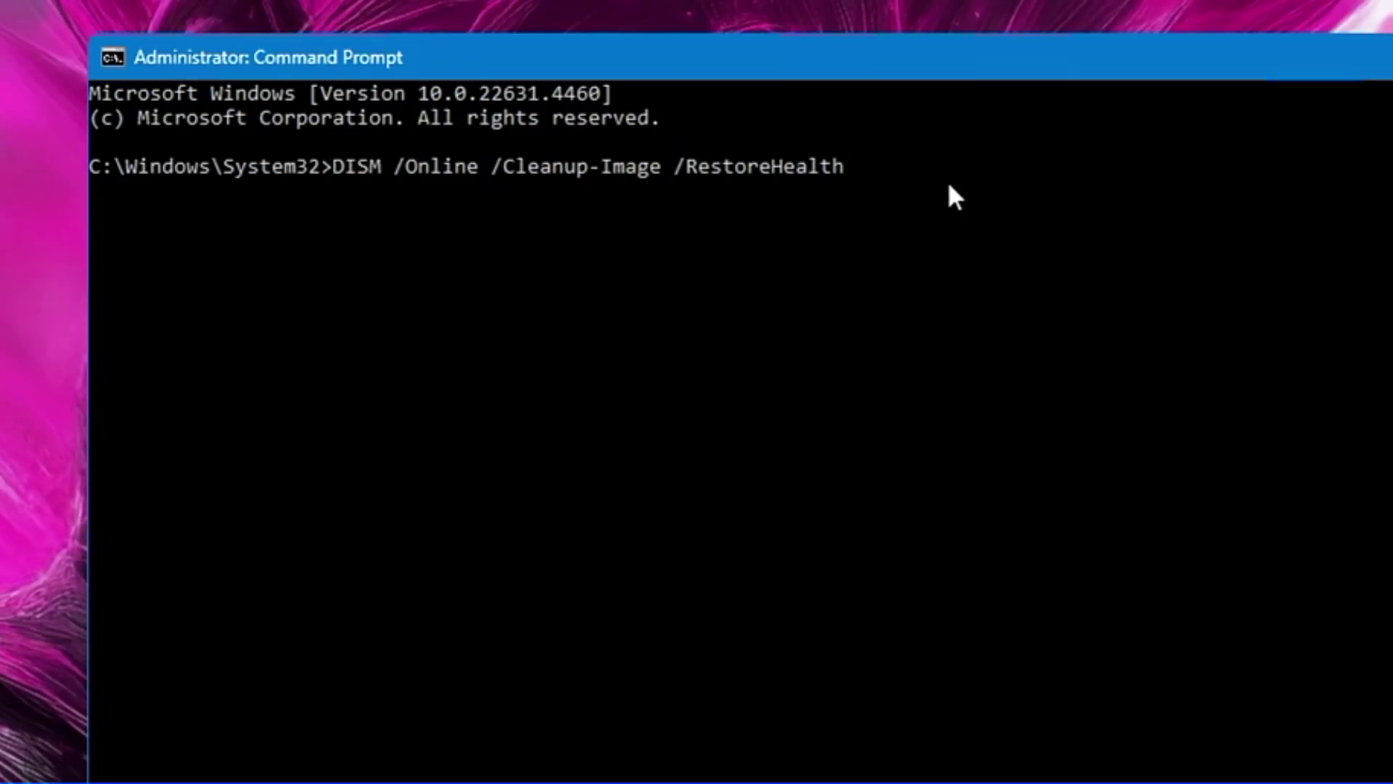
pyautogui.press('Return')
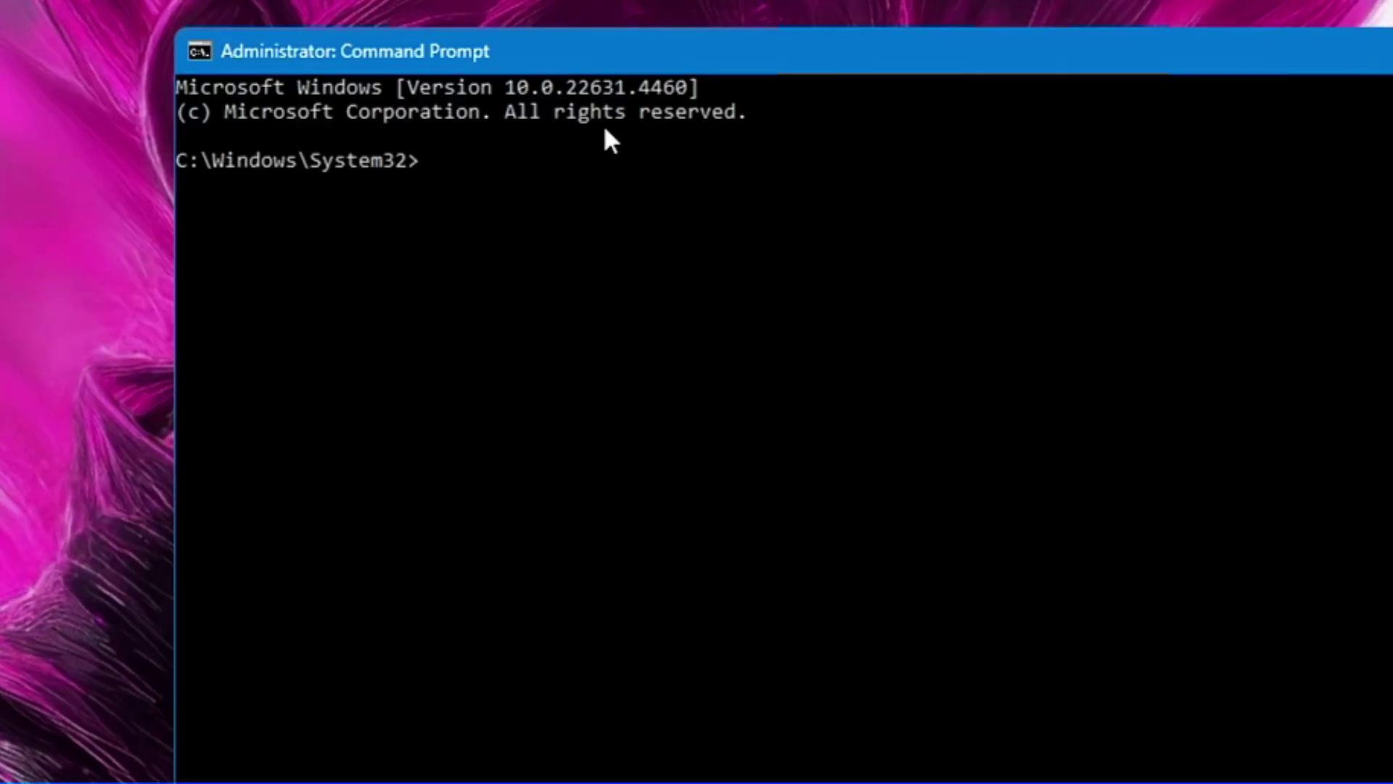
# Scan the system files with sfc /scannow and start a disk check with chkdsk /f
pyautogui.write('sfc')
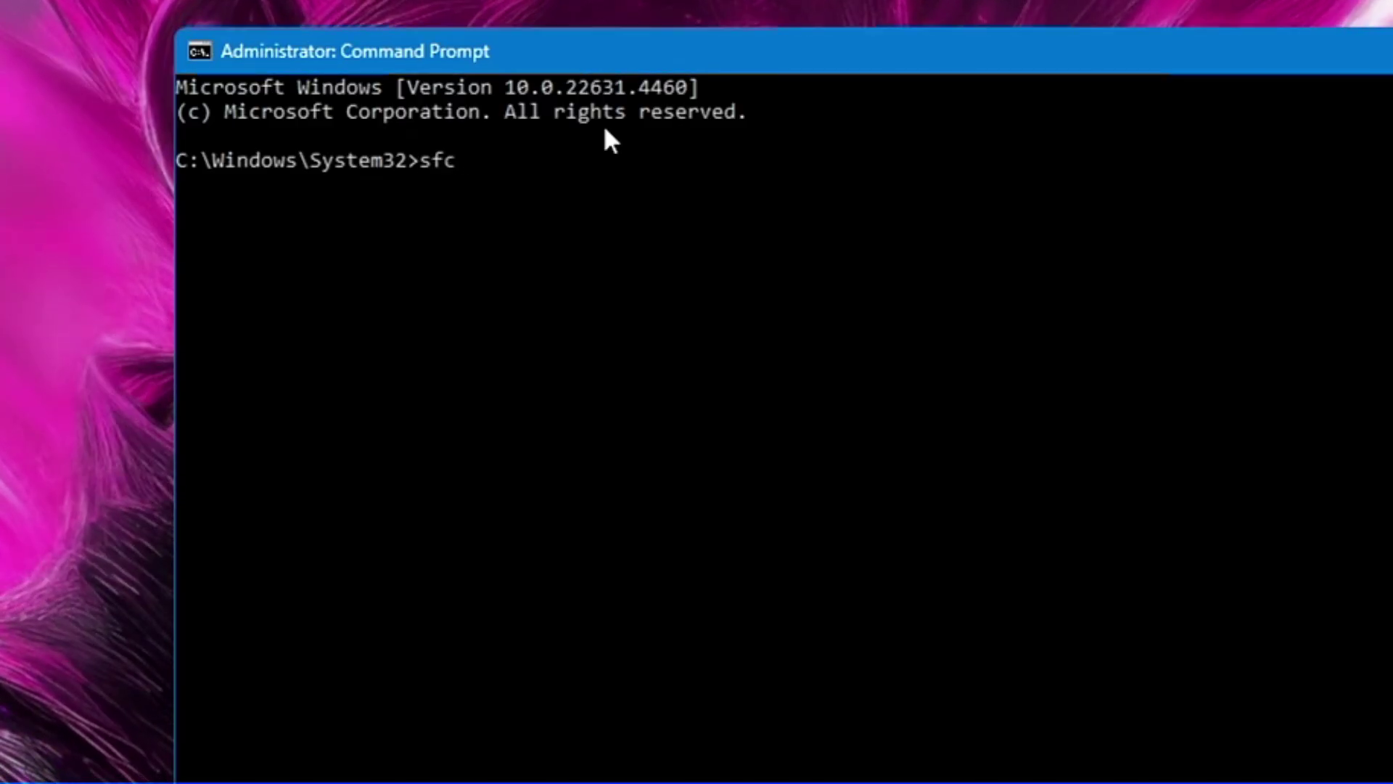
pyautogui.write(' /scannow')
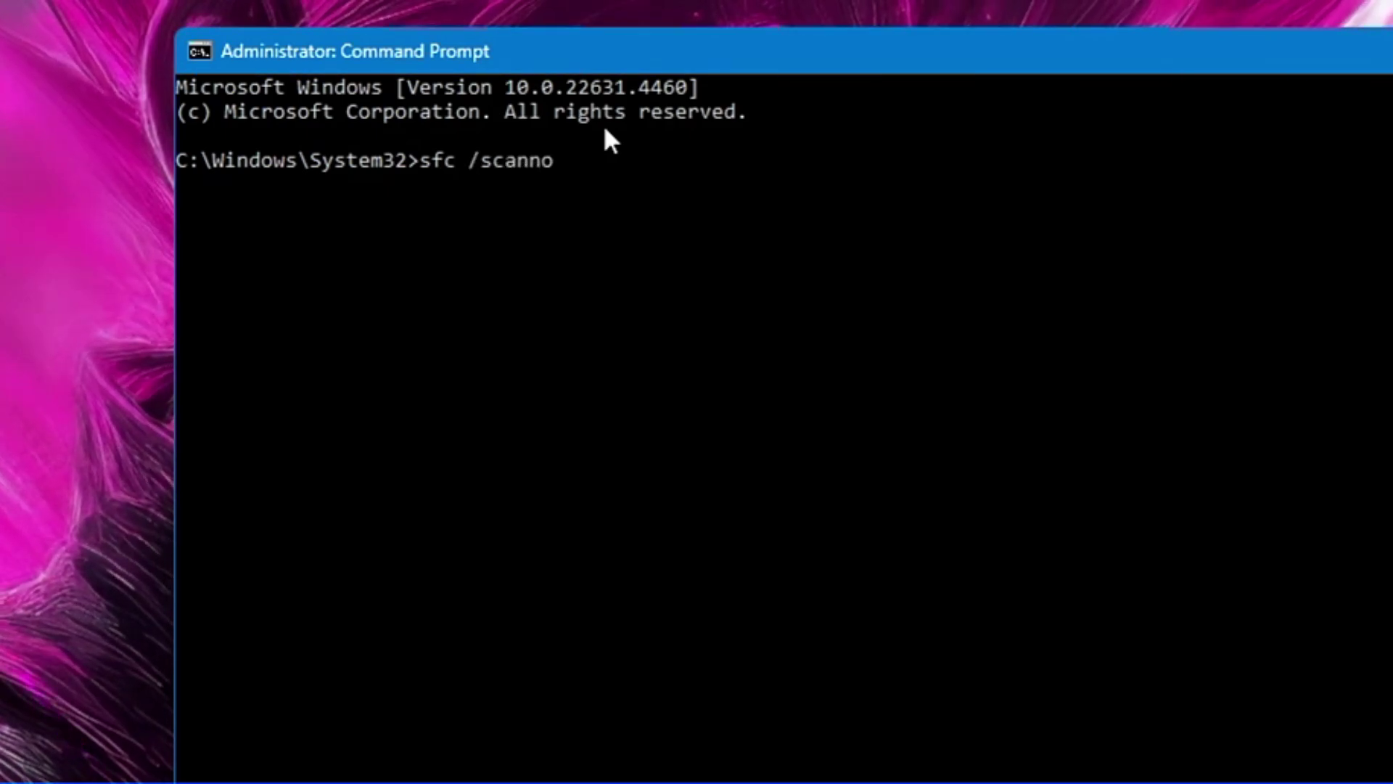
pyautogui.press('Return')
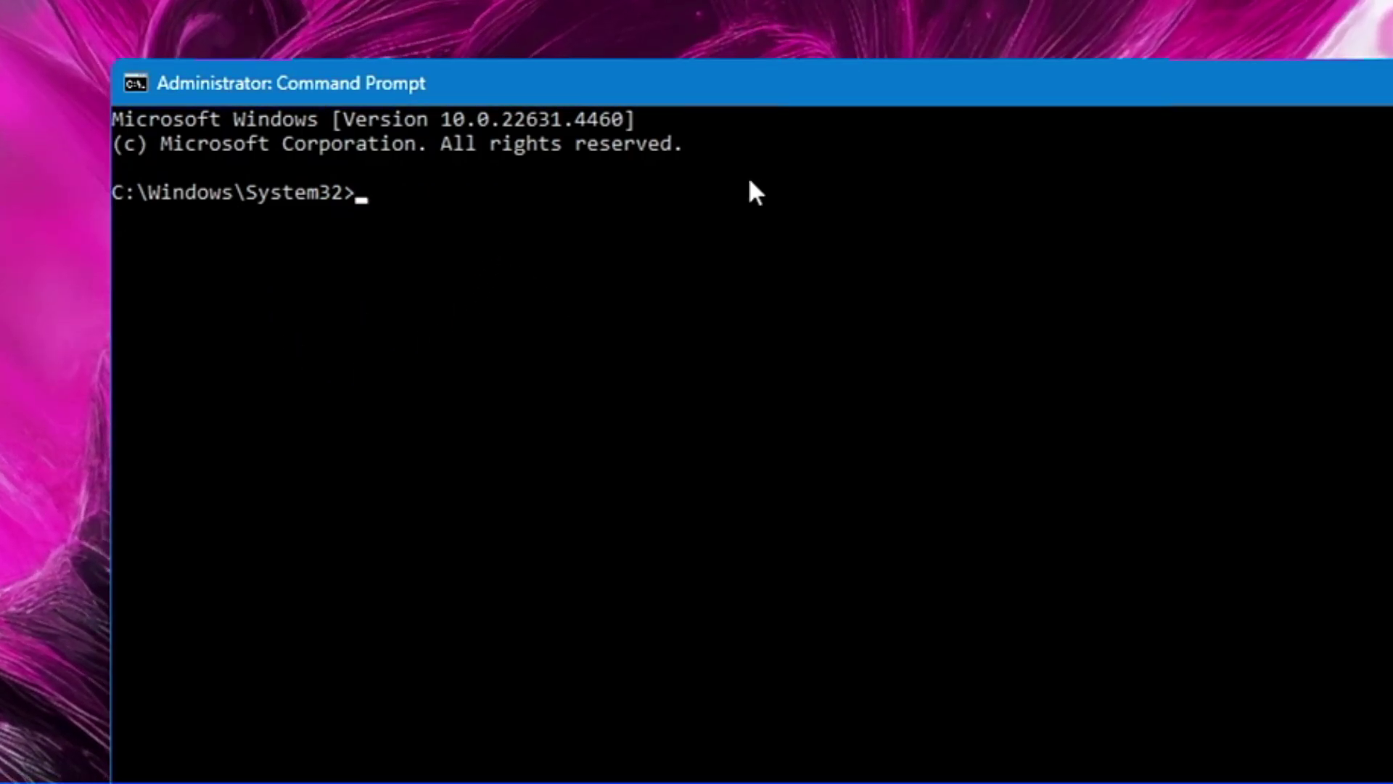
pyautogui.write('chkdsk /f')
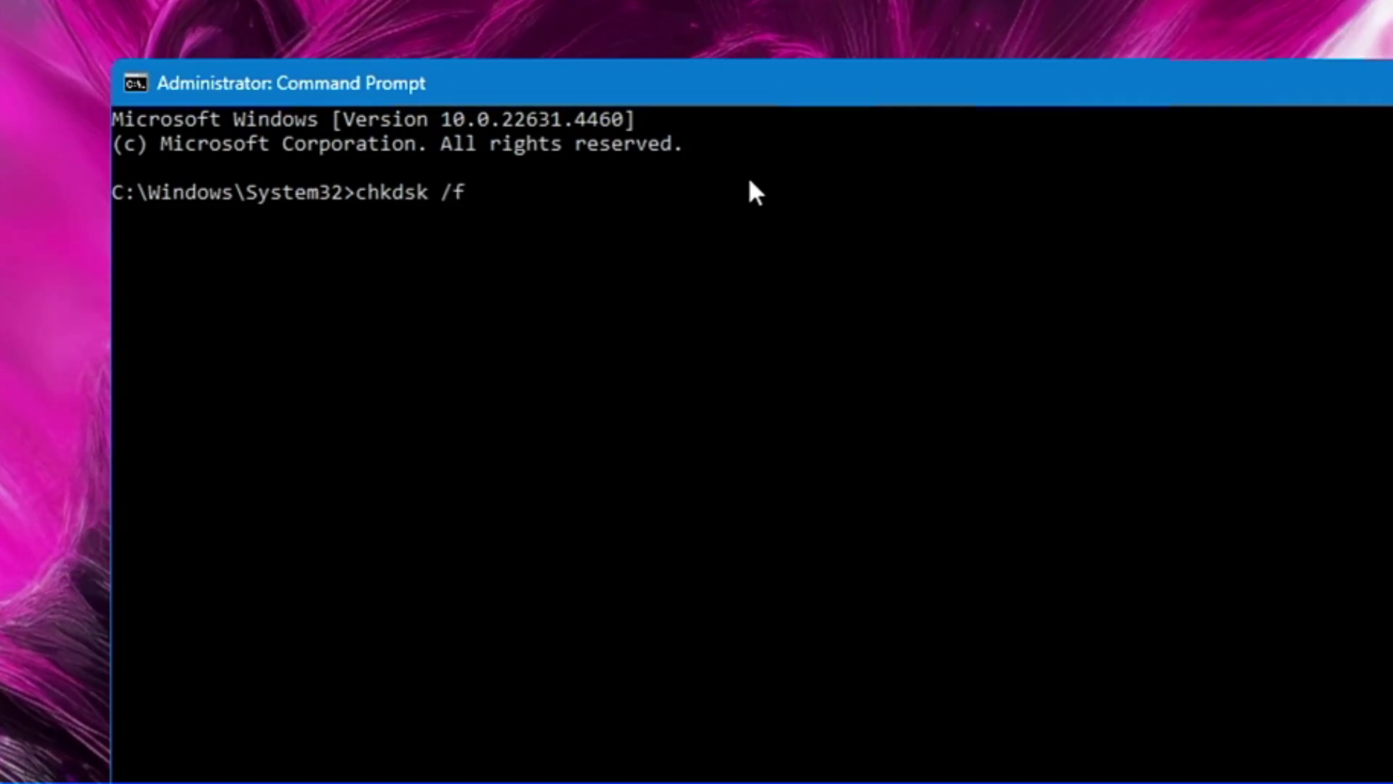
pyautogui.press('Return')
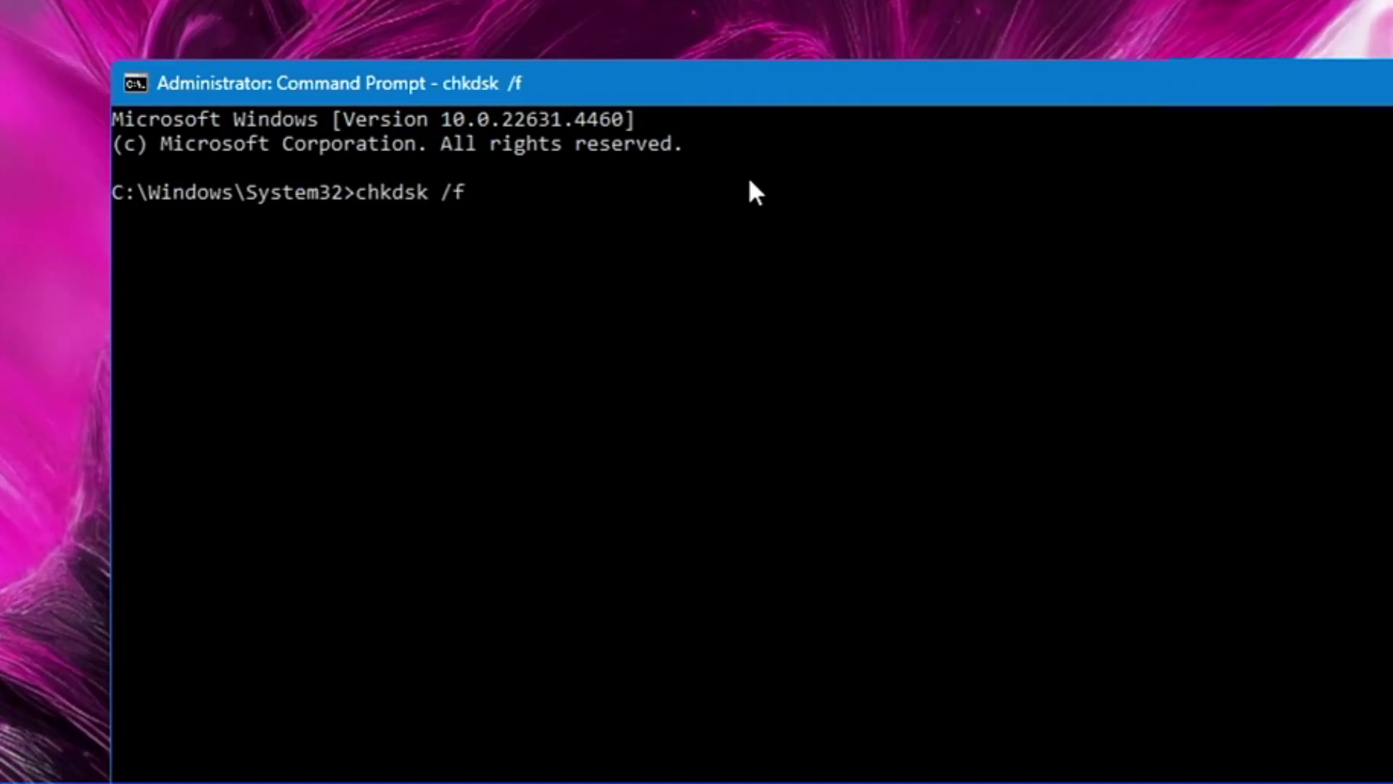